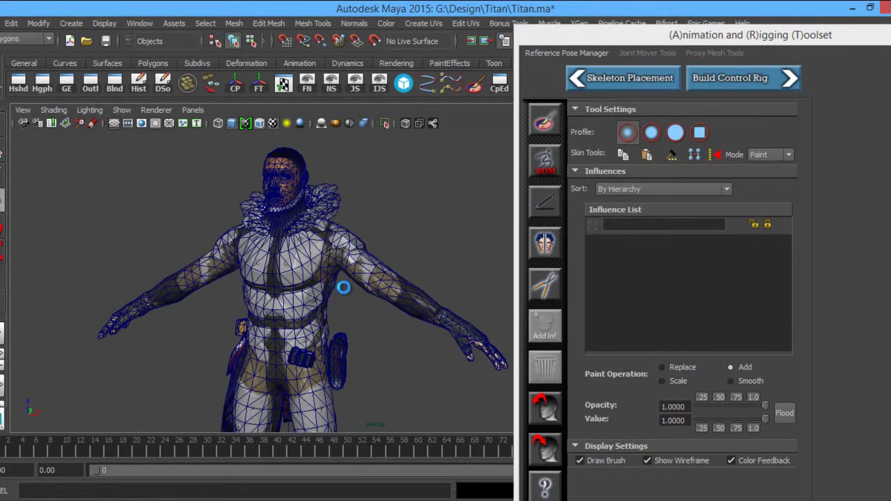
Save the scene, move the rigging toolset window off the layer list, and show the ArmorLyr2 and ArmorLyer1 display layers
key(ctrl+s)
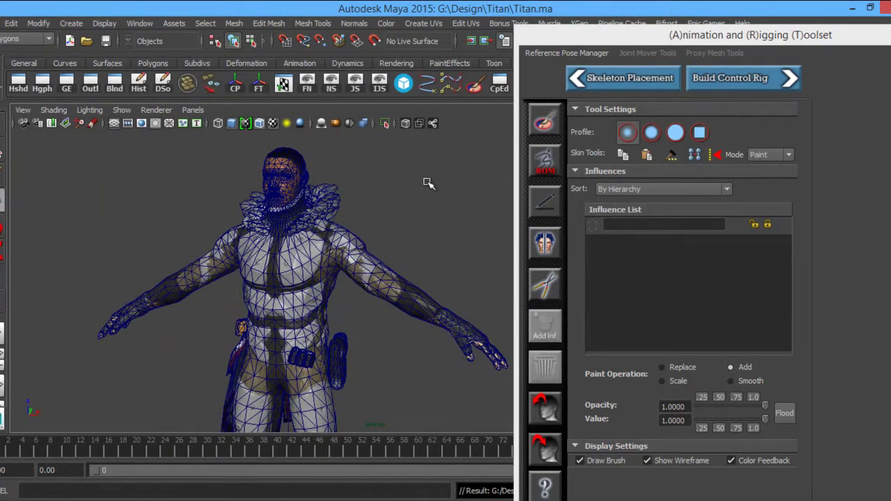
drag(809, 40, 400, 396)
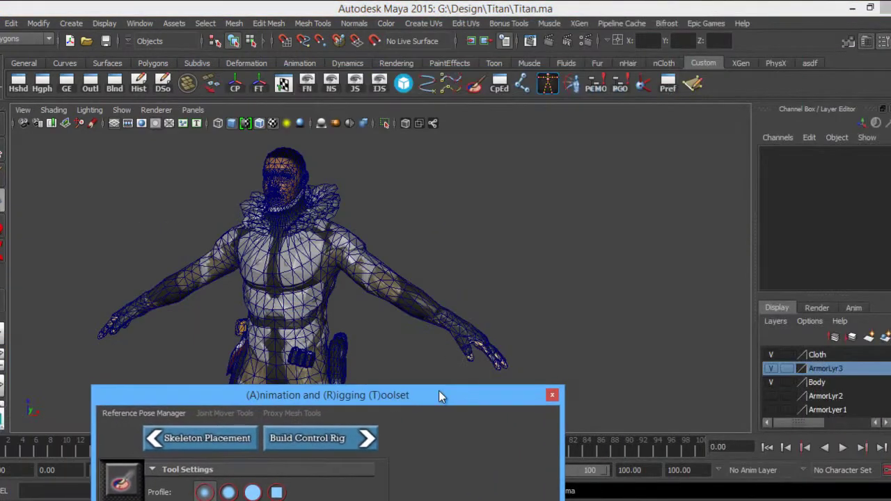
click(771, 396)
click(770, 411)
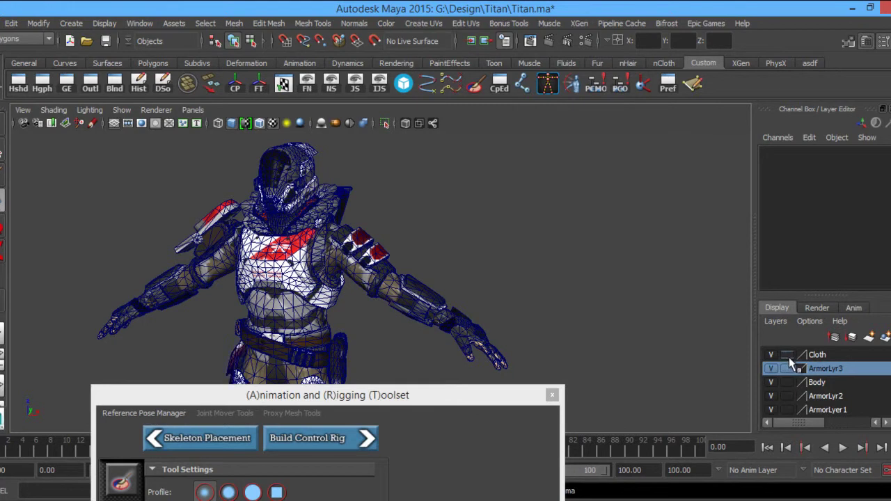
Examine the fully armored character's helmet, chest, shoulders and arms from the front and both sides
drag(424, 394, 766, 30)
alt+drag(478, 225, 363, 202)
alt+right_drag(363, 202, 416, 247)
alt+drag(415, 246, 462, 237)
alt+right_drag(462, 237, 404, 236)
alt+drag(404, 237, 325, 228)
alt+middle_drag(326, 228, 313, 198)
alt+right_drag(313, 198, 378, 316)
mouse_move(378, 316)
alt+mouse_down()
mouse_move(360, 314)
mouse_move(495, 311)
mouse_move(433, 299)
mouse_move(392, 326)
alt+mouse_up()
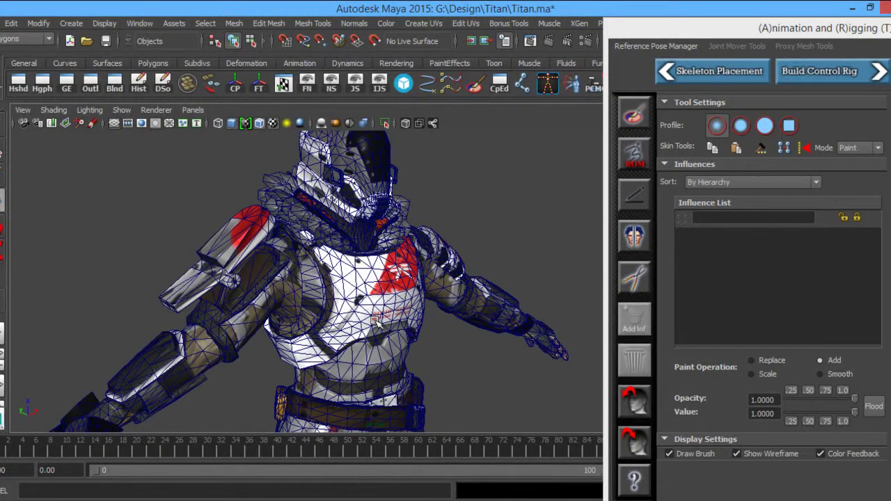
alt+drag(309, 255, 332, 295)
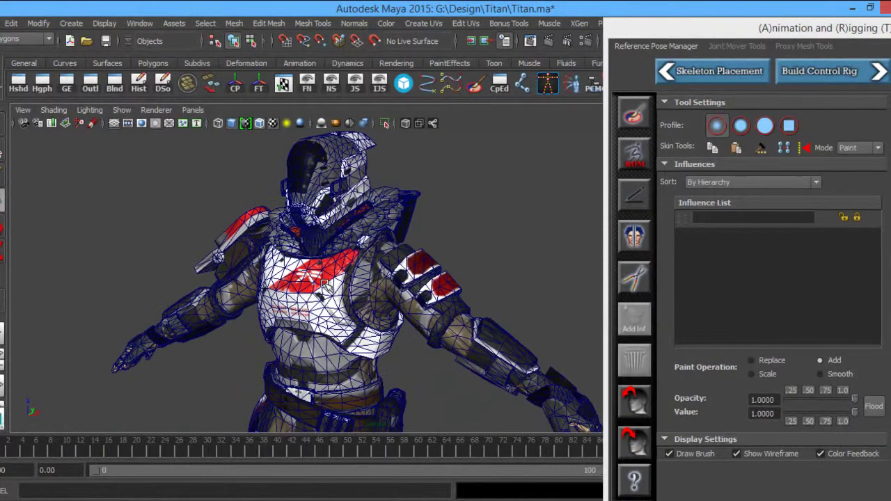
alt+drag(392, 272, 421, 272)
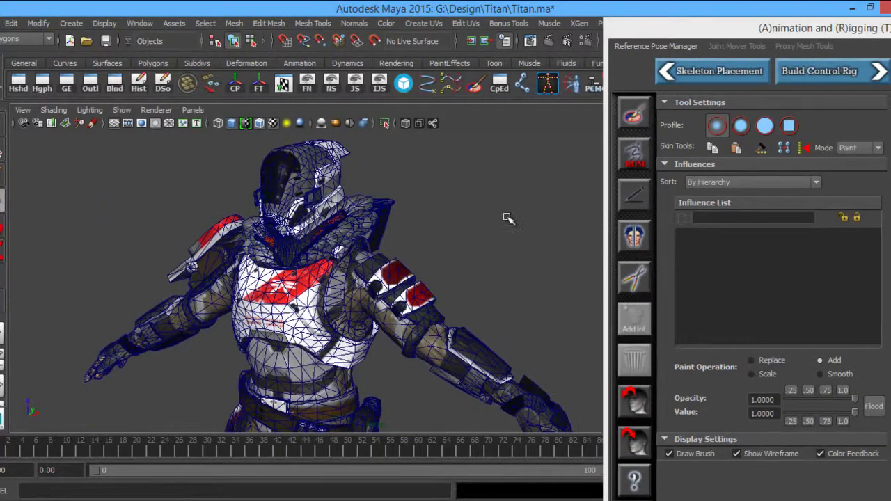
Hide the Body, ArmorLyr3, Cloth and ArmorLyr2 display layers, leaving only ArmorLyer1 visible
drag(764, 35, 360, 432)
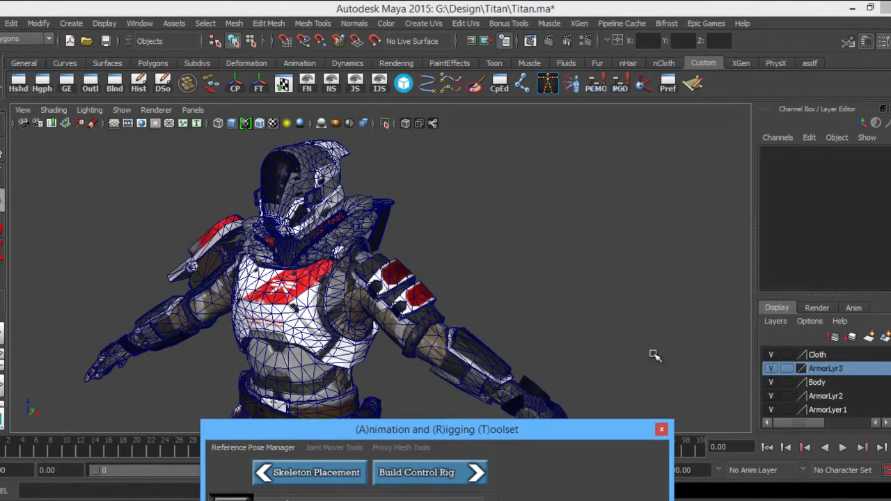
click(773, 382)
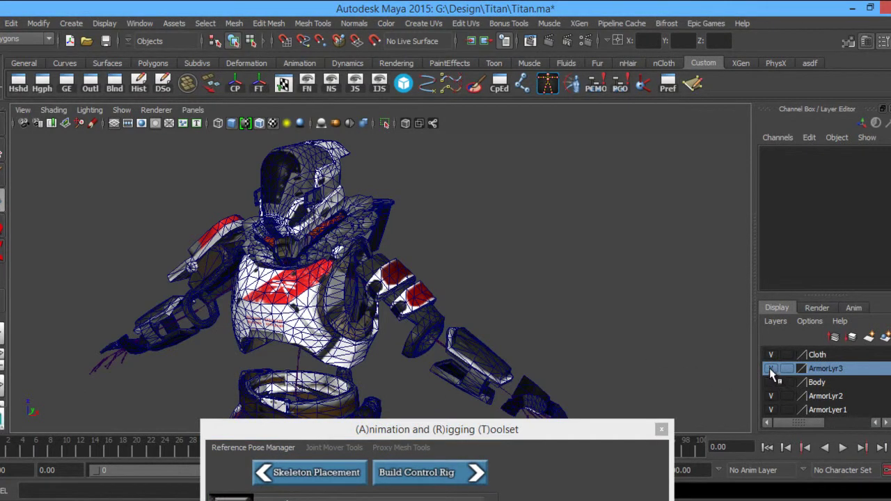
click(771, 368)
click(771, 355)
click(771, 396)
click(770, 410)
Select the hard armor mesh and add the skeleton's pelvis joint to the selection
alt+drag(520, 334, 512, 264)
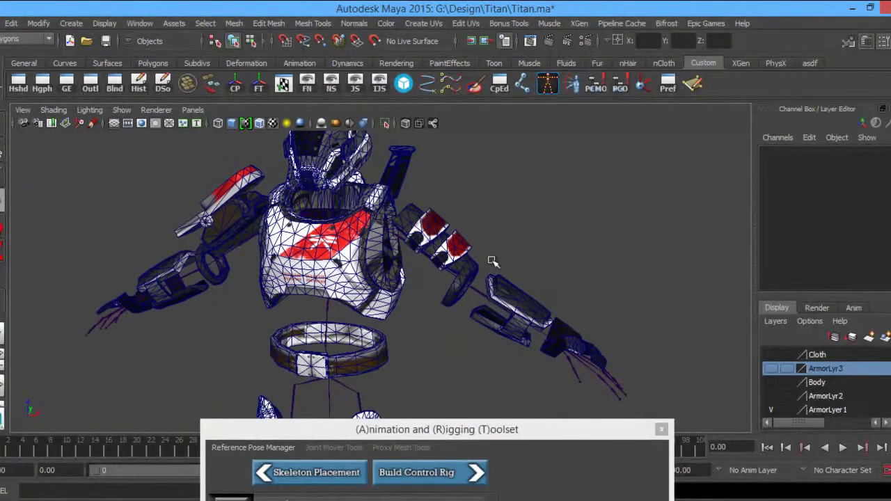
click(458, 250)
alt+middle_drag(464, 314, 465, 261)
mouse_move(450, 299)
alt+middle_down()
mouse_move(447, 255)
mouse_move(447, 342)
mouse_move(448, 291)
alt+middle_up()
alt+middle_drag(435, 260, 443, 298)
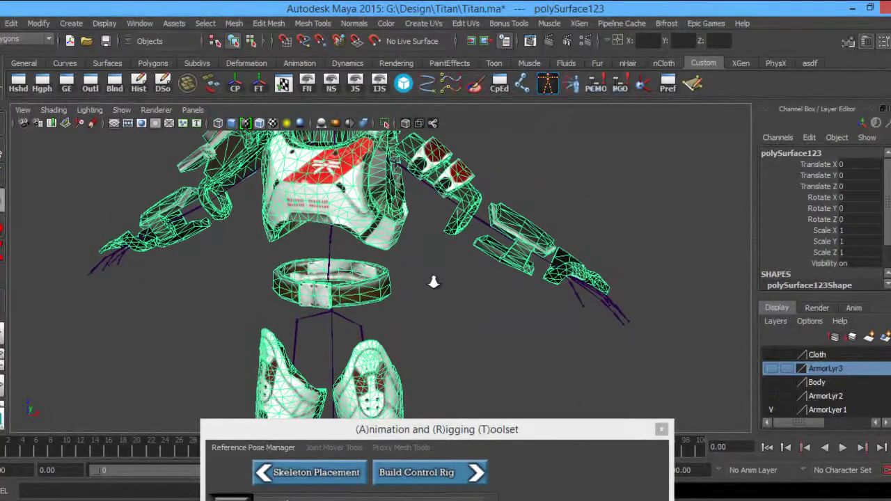
alt+right_drag(444, 298, 336, 246)
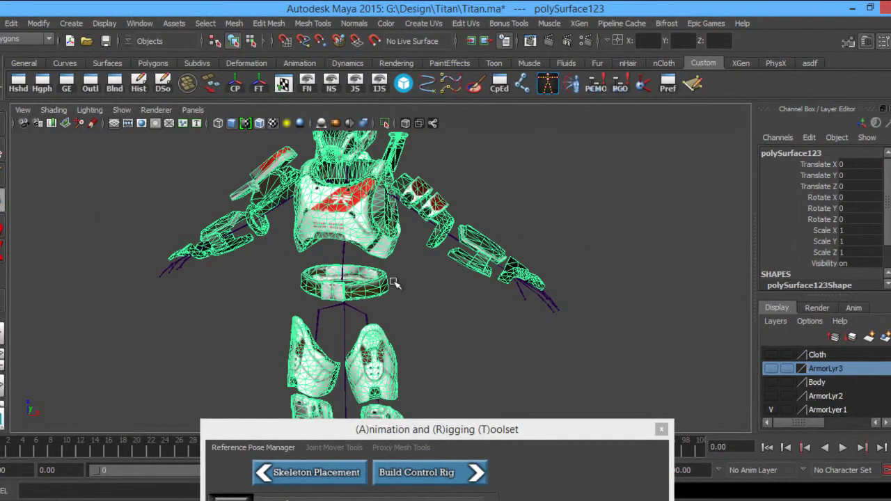
alt+drag(349, 327, 357, 320)
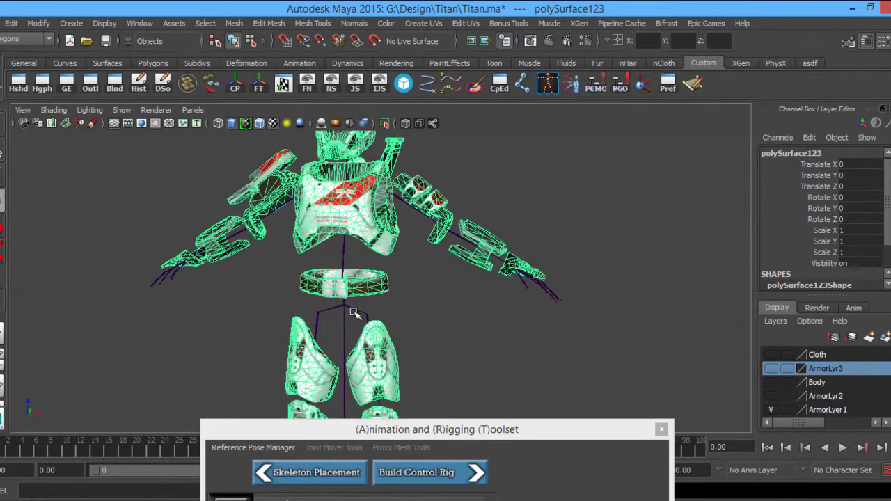
shift+click(352, 311)
Examine the selected armor pieces and skeleton from the feet up to the chest and arms
alt+middle_drag(423, 294, 416, 327)
alt+middle_drag(417, 356, 410, 274)
alt+right_drag(415, 346, 314, 260)
alt+drag(313, 261, 350, 355)
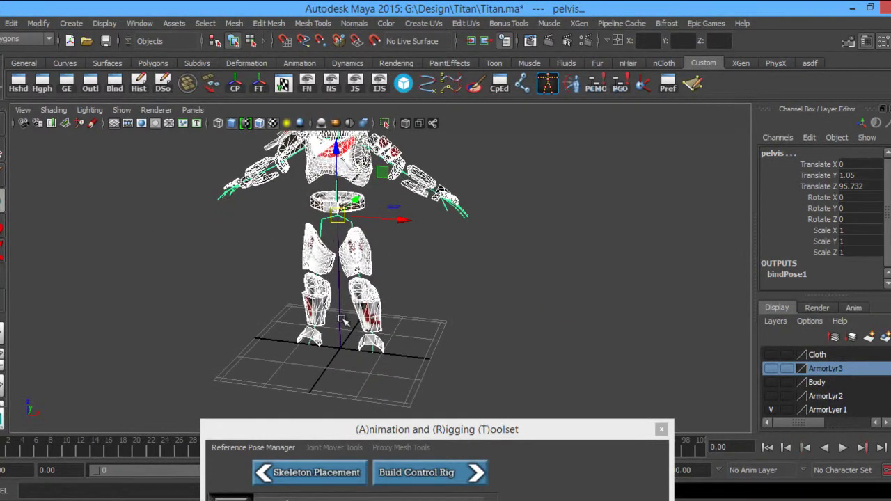
alt+middle_drag(340, 323, 345, 334)
alt+right_drag(318, 302, 527, 367)
alt+middle_drag(351, 322, 391, 324)
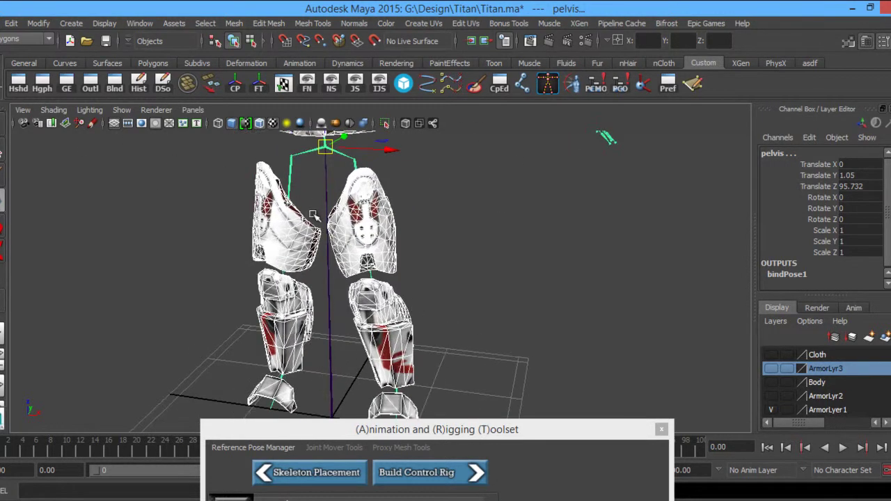
alt+middle_drag(412, 221, 408, 374)
alt+right_drag(407, 373, 366, 246)
alt+middle_drag(367, 240, 372, 287)
alt+drag(356, 290, 370, 282)
alt+middle_drag(369, 282, 378, 272)
alt+right_drag(378, 272, 454, 322)
alt+drag(416, 308, 414, 304)
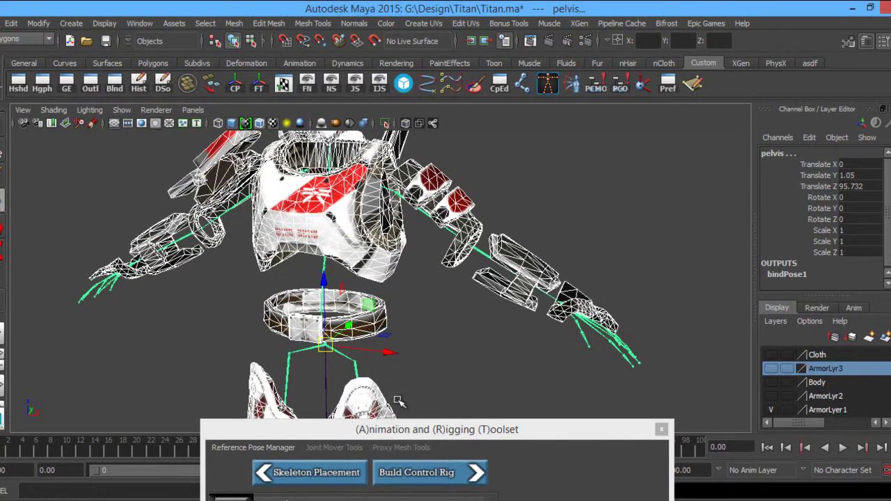
Switch to the Animation menu set and look over the Smooth Bind and Interactive Bind skinning commands
drag(429, 429, 641, 439)
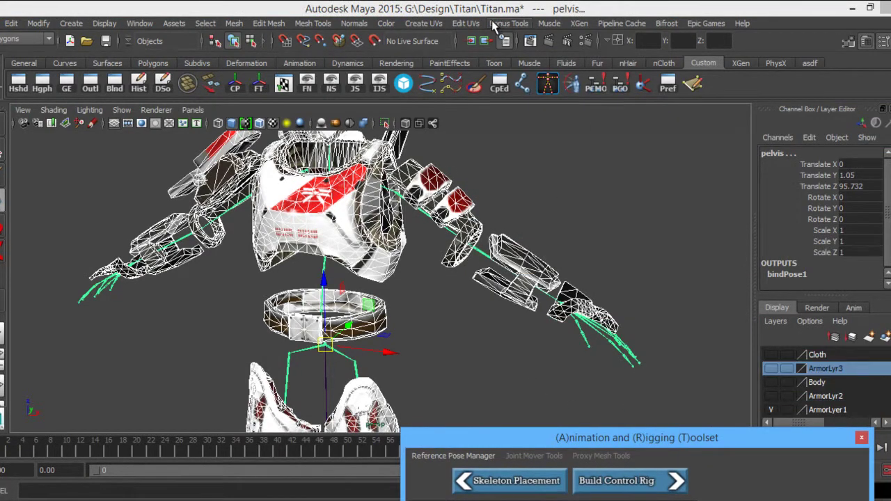
mouse_move(564, 443)
mouse_down()
mouse_move(601, 198)
mouse_move(577, 438)
mouse_up()
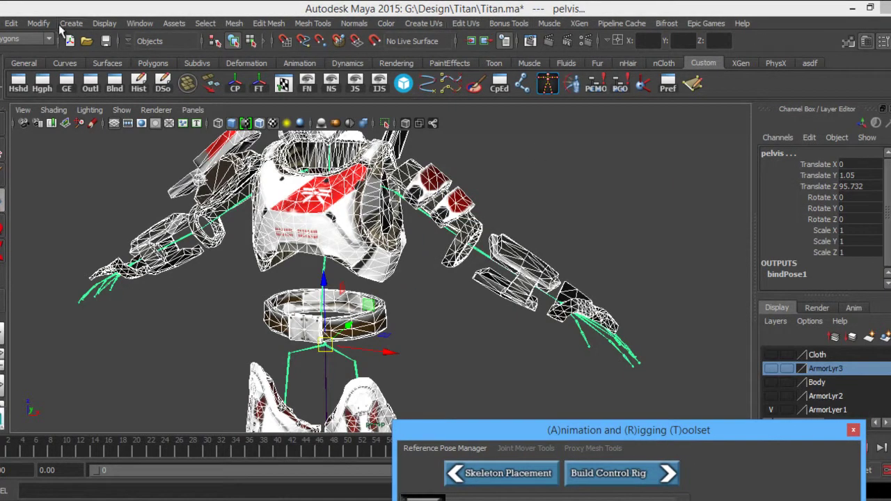
click(27, 40)
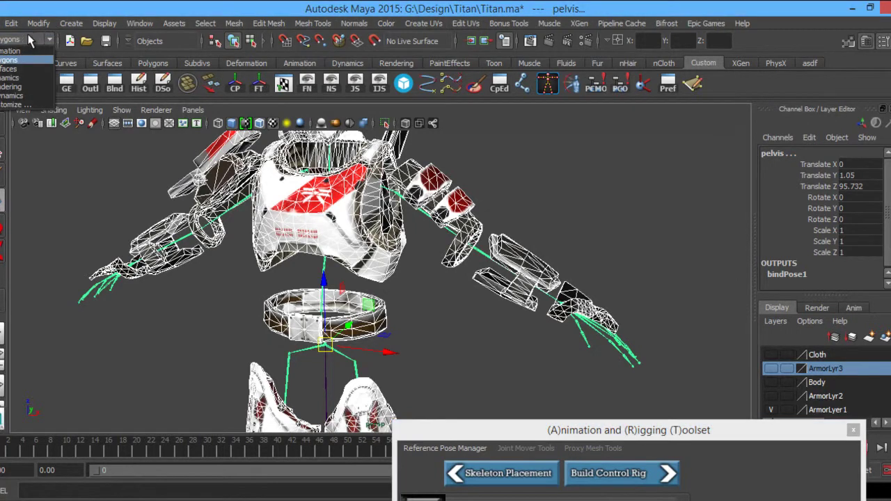
click(16, 51)
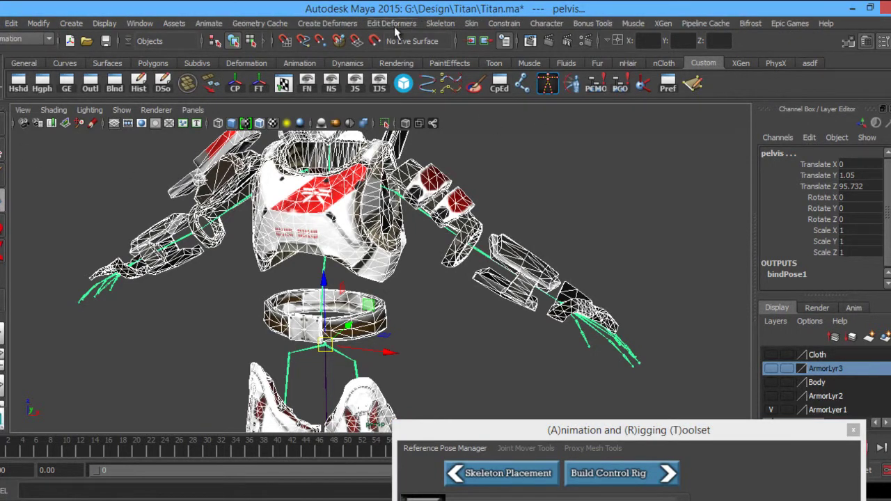
click(472, 24)
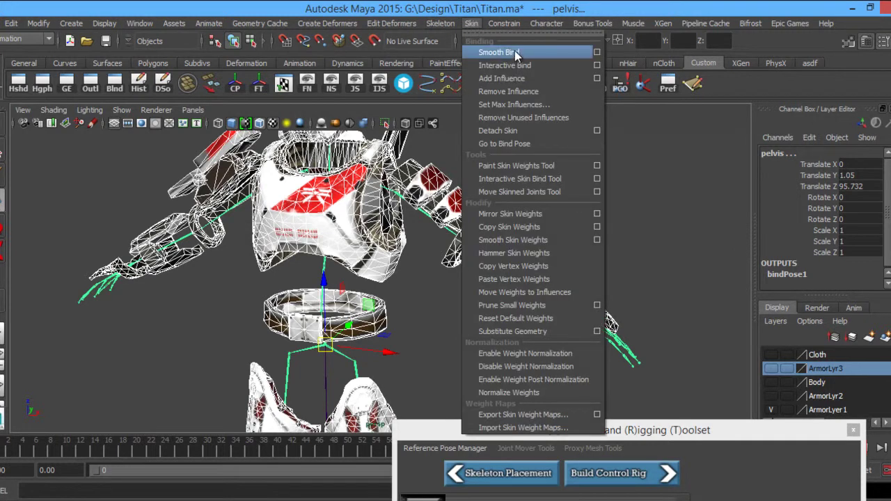
click(475, 25)
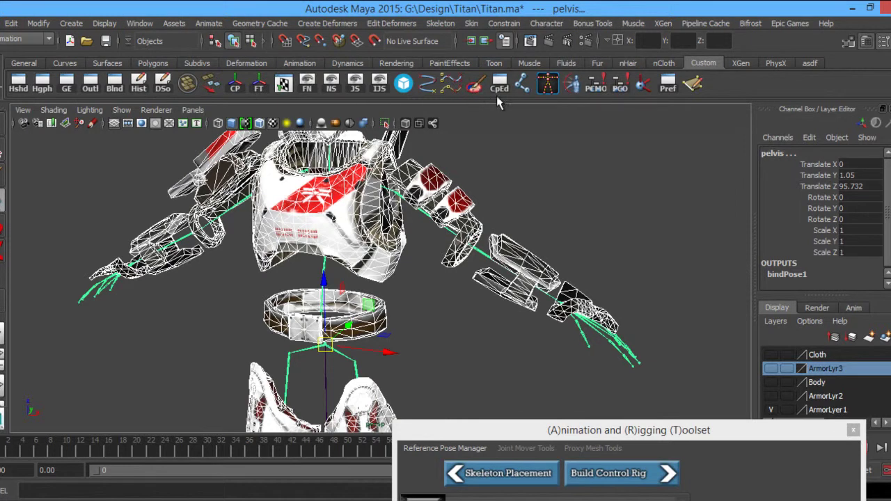
click(472, 24)
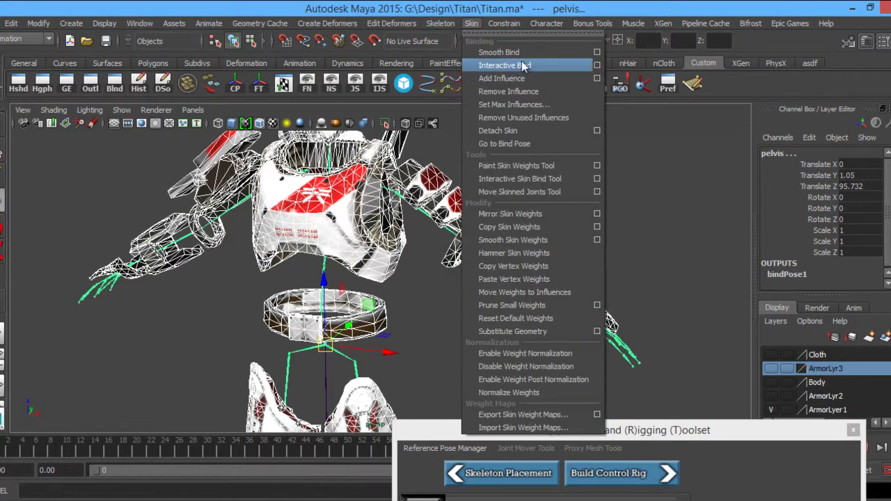
click(472, 24)
Select only the pelvis joint, try rotating it to test how the armor follows, and undo the rotations
mouse_move(440, 297)
alt+mouse_down()
mouse_move(450, 295)
mouse_move(444, 289)
alt+mouse_up()
click(512, 193)
click(373, 344)
key(e)
drag(352, 267, 374, 276)
drag(377, 215, 464, 284)
key(ctrl+z)
key(ctrl+z)
alt+middle_drag(455, 280, 449, 317)
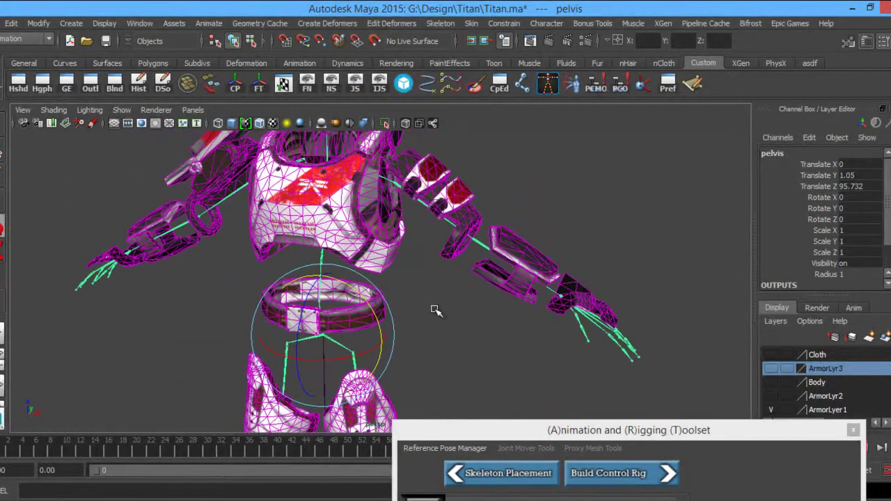
Examine the thigh armor plates up close and bring the rigging toolset window back into full view
alt+drag(415, 271, 441, 275)
alt+middle_drag(439, 335, 433, 259)
alt+right_drag(434, 259, 453, 274)
alt+middle_drag(452, 211, 432, 269)
alt+drag(423, 268, 430, 257)
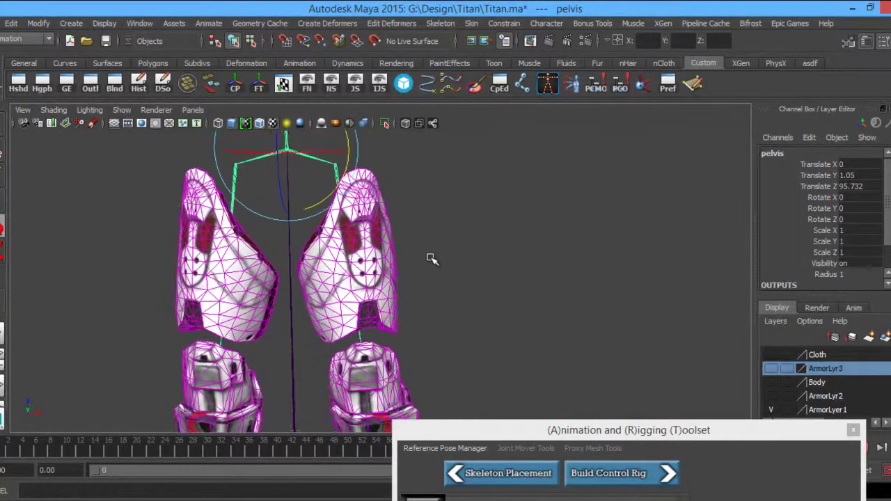
alt+middle_drag(434, 252, 442, 278)
alt+drag(419, 270, 525, 349)
drag(614, 437, 742, 28)
mouse_move(425, 255)
alt+mouse_down()
mouse_move(390, 263)
mouse_move(427, 267)
alt+mouse_up()
scroll(418, 265, up, 2)
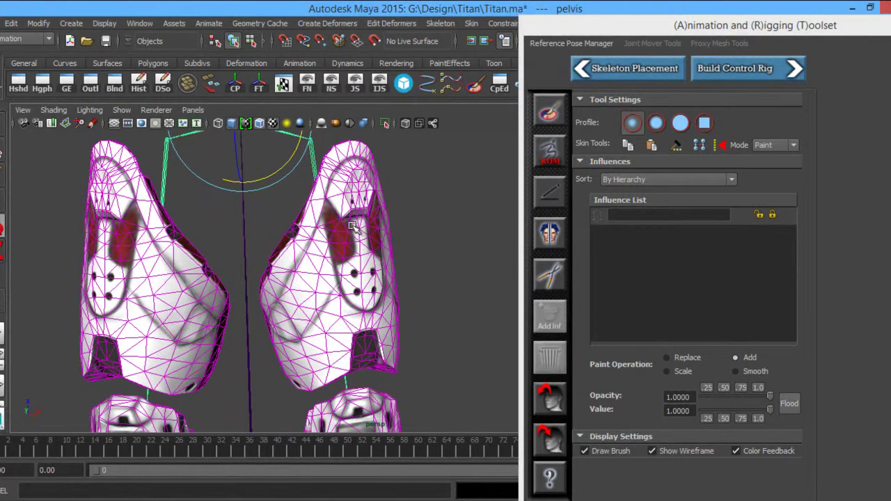
Switch the armor mesh to vertex mode and select the vertices at the upper tip of the character's left thigh plate
right_drag(353, 226, 353, 206)
right_drag(353, 239, 326, 202)
alt+drag(387, 201, 422, 203)
click(422, 229)
drag(367, 179, 424, 247)
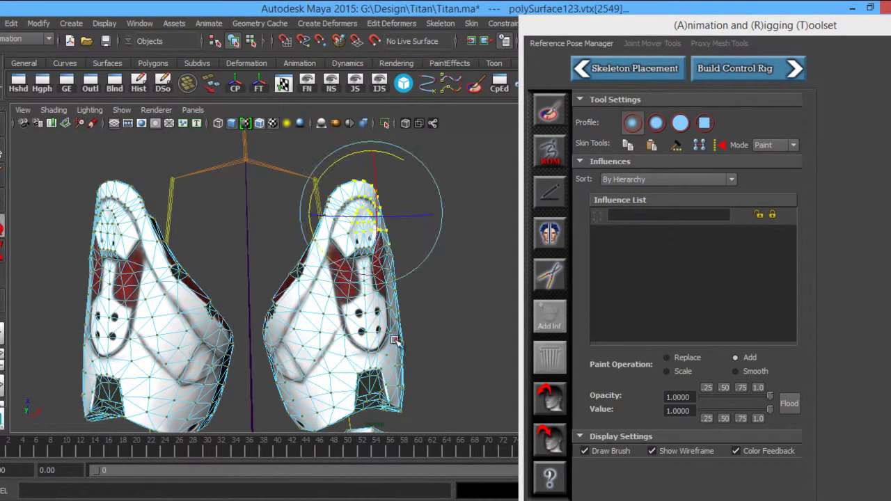
alt+middle_drag(381, 353, 371, 230)
alt+middle_drag(379, 308, 380, 376)
alt+right_drag(392, 334, 299, 314)
mouse_move(299, 314)
alt+middle_down()
mouse_move(307, 364)
mouse_move(309, 315)
alt+middle_up()
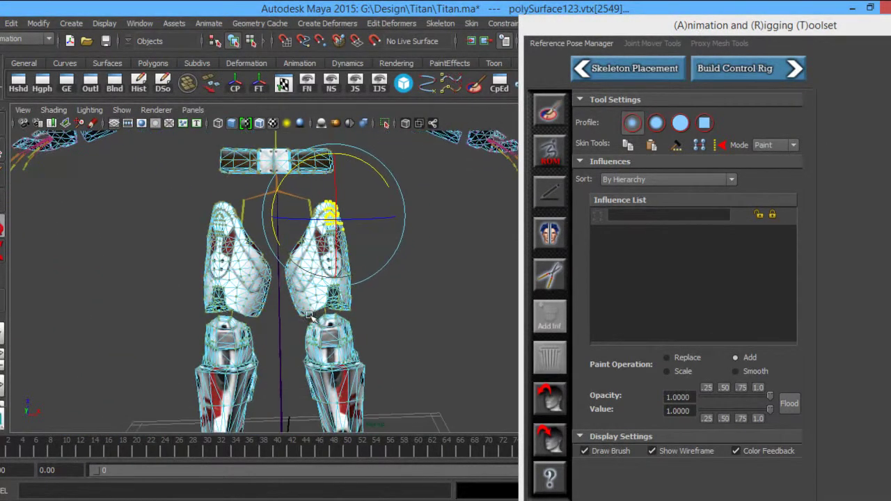
Clear the thigh plate selection and restore the selection of all armor vertices together with the skeleton
click(418, 291)
alt+middle_drag(389, 277, 386, 303)
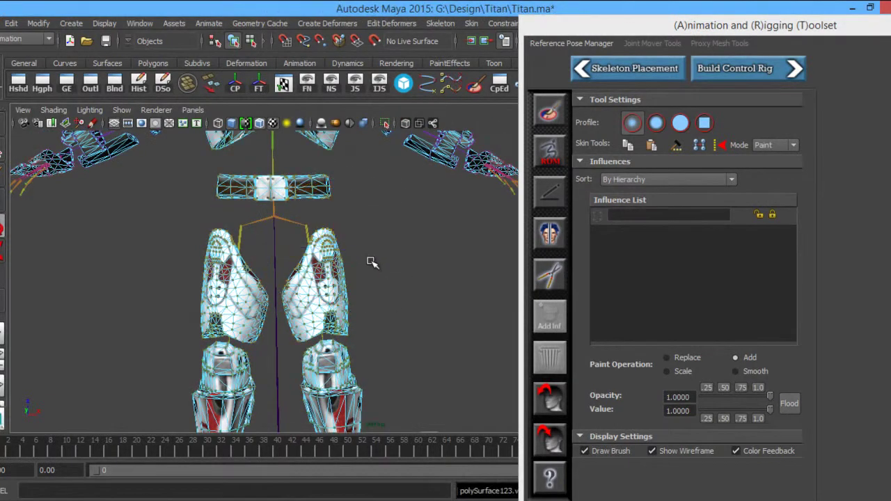
key(ctrl+z)
alt+middle_drag(378, 257, 393, 336)
alt+middle_drag(386, 305, 368, 290)
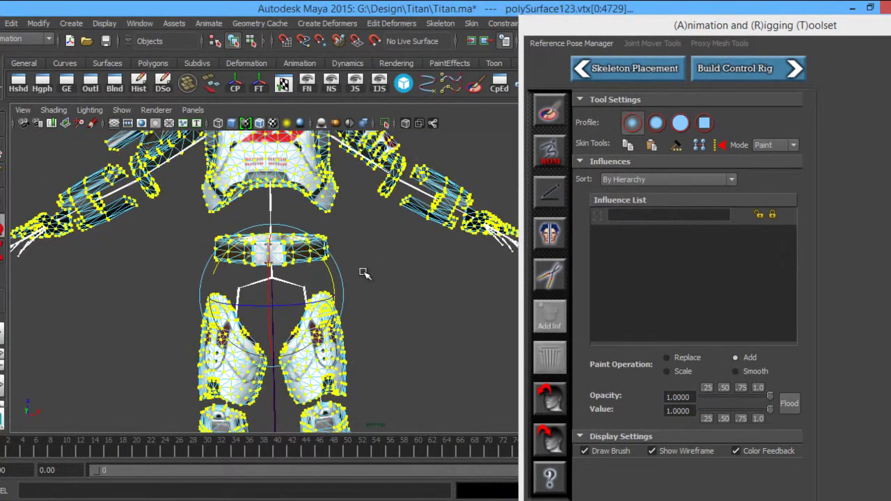
Move the rigging toolset window aside and open the Component Editor for the selected vertices and joints
drag(733, 26, 637, 438)
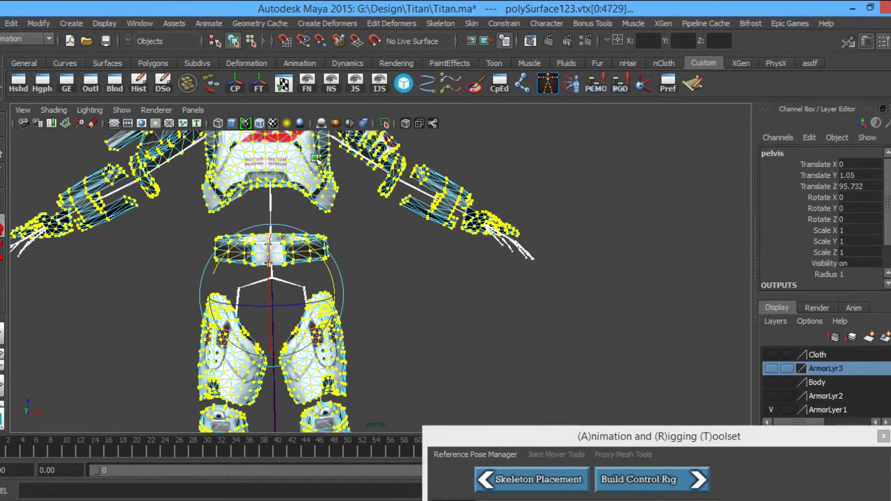
click(141, 25)
mouse_move(170, 42)
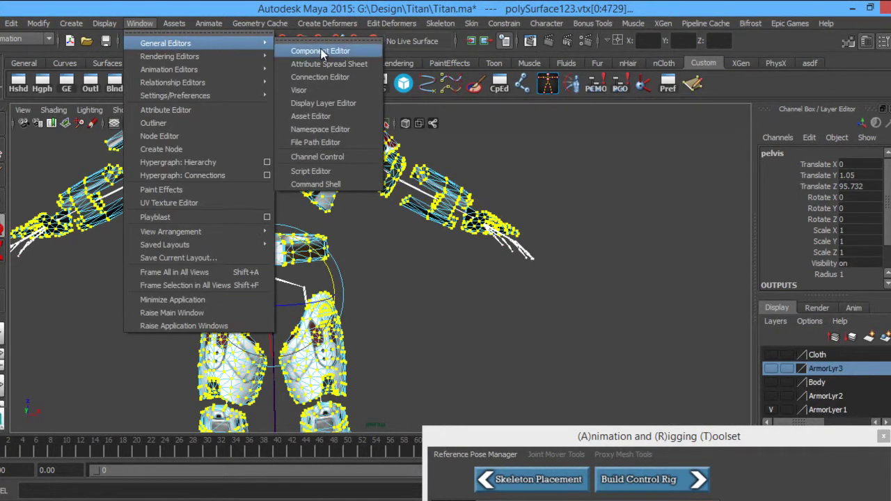
click(147, 28)
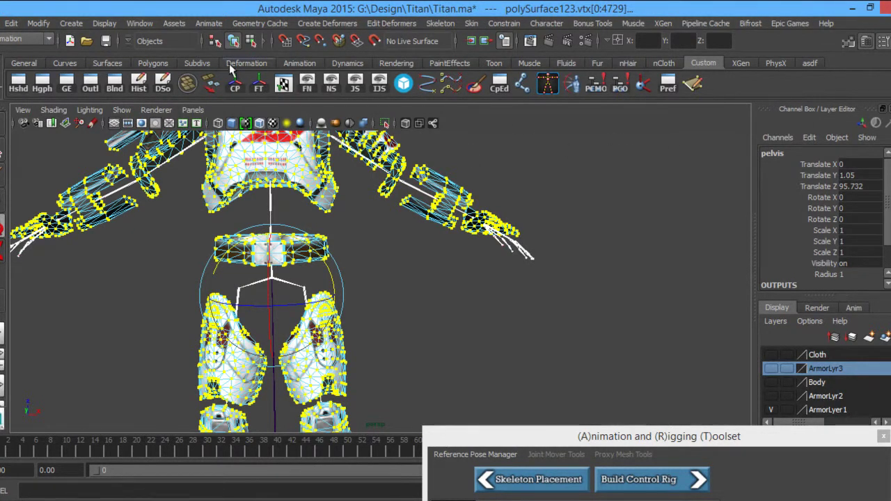
click(156, 26)
mouse_move(167, 41)
click(288, 48)
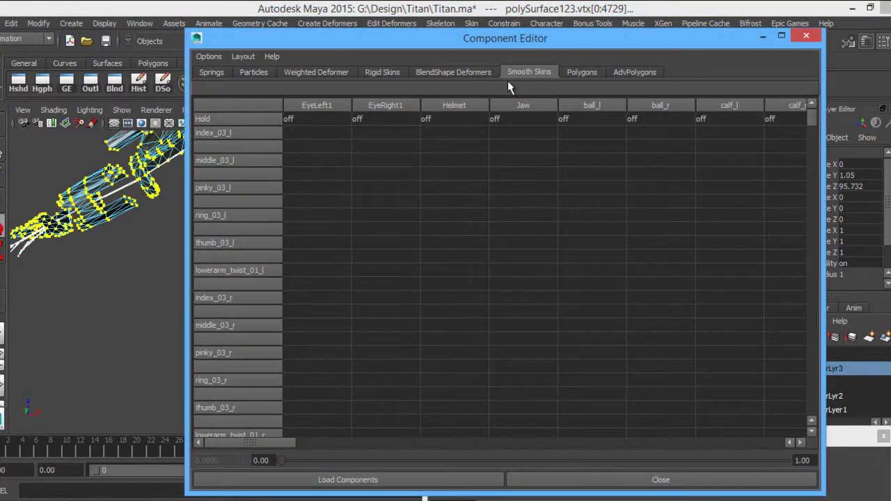
Look through the Smooth Skins joint columns up to Total and back, and close the Component Editor
click(573, 73)
click(531, 73)
drag(266, 437, 790, 431)
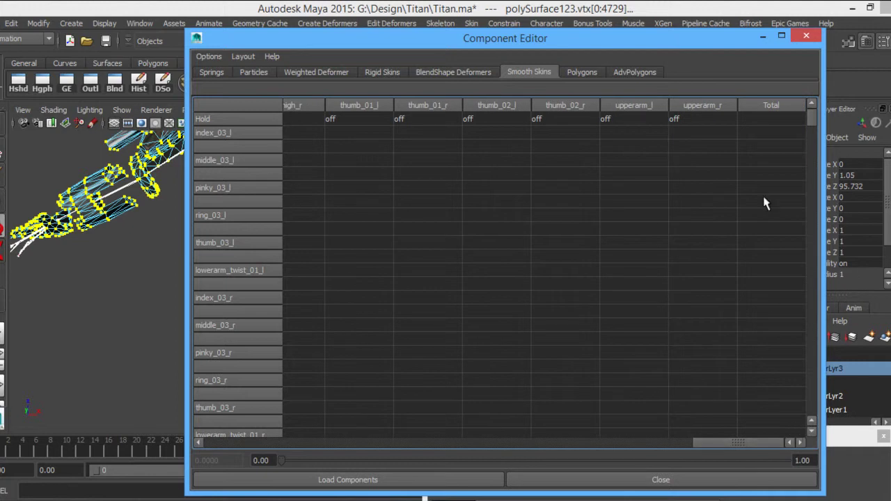
drag(741, 445, 254, 443)
click(794, 38)
Frame the armor from the chest to the thighs and bring the rigging toolset window back beside it
alt+right_drag(495, 310, 490, 336)
alt+drag(468, 307, 438, 317)
drag(658, 445, 738, 38)
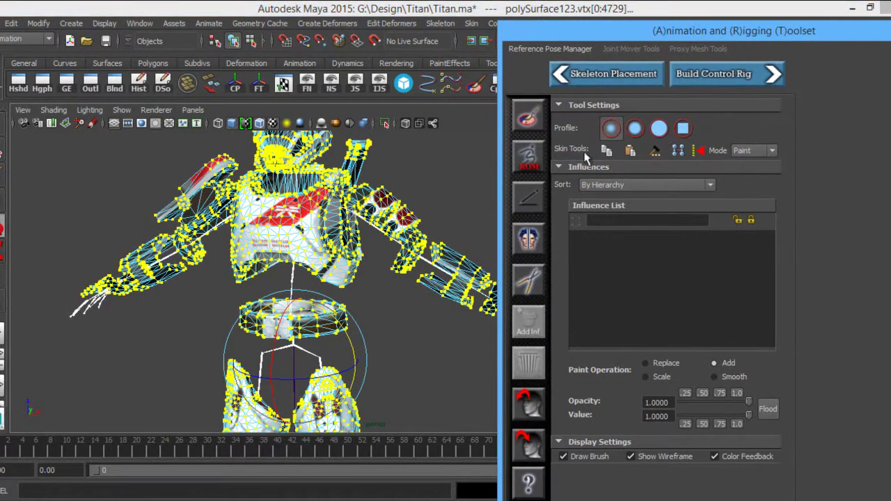
Try to start the rigging toolset's skin weight painting on the selected armor vertices and skeleton
click(531, 120)
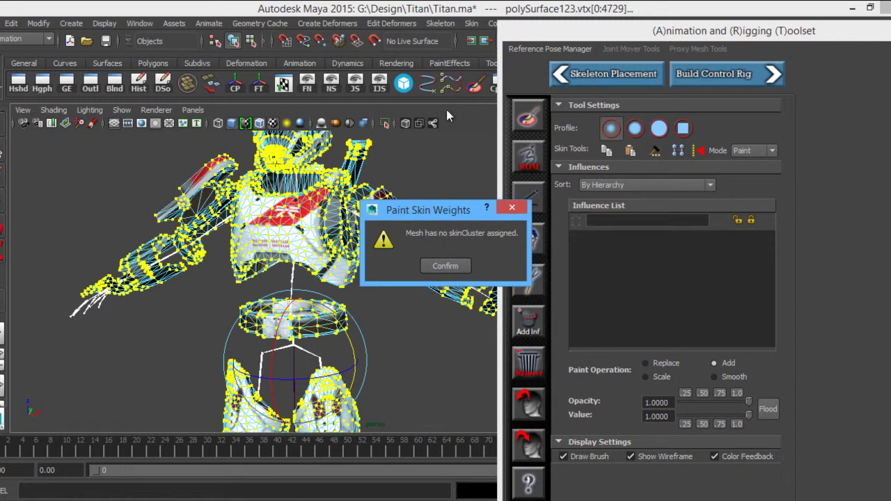
click(451, 267)
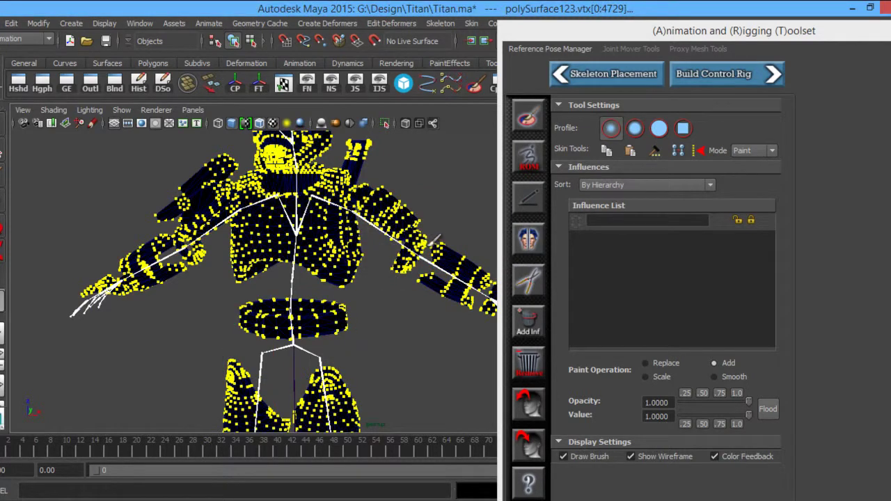
mouse_move(407, 310)
alt+mouse_down()
mouse_move(428, 264)
mouse_move(425, 331)
mouse_move(415, 310)
alt+mouse_up()
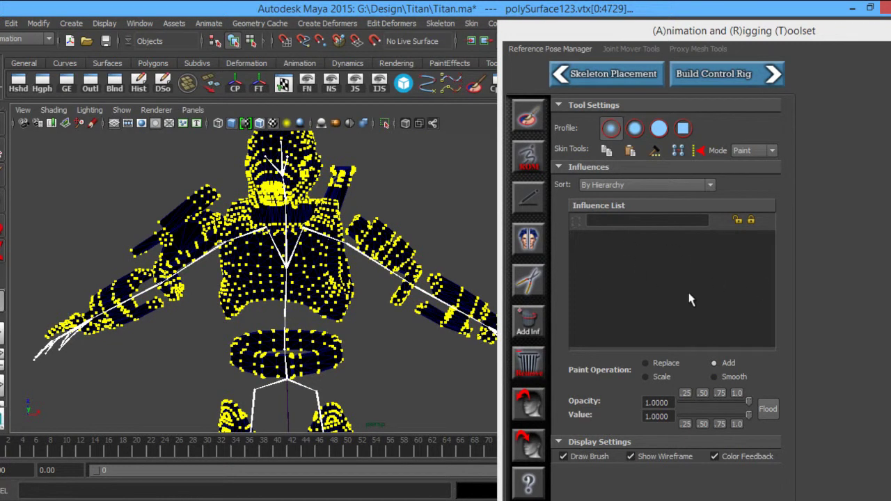
Move the rigging toolset window out of the way and activate the standard Paint Skin Weights Tool on the selected armor
drag(776, 36, 515, 489)
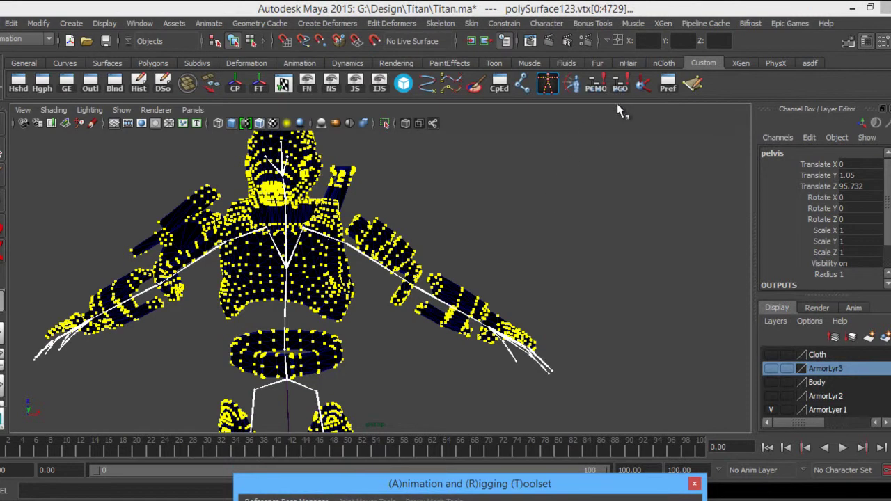
click(471, 23)
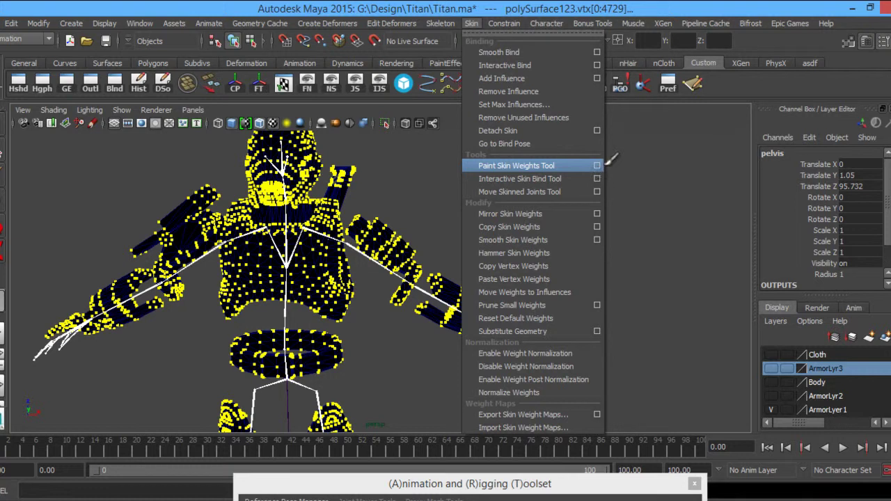
click(741, 91)
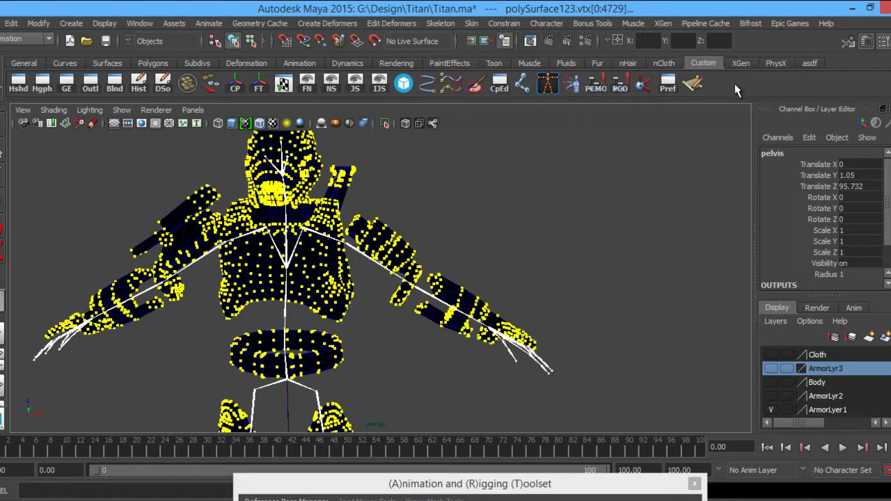
click(477, 86)
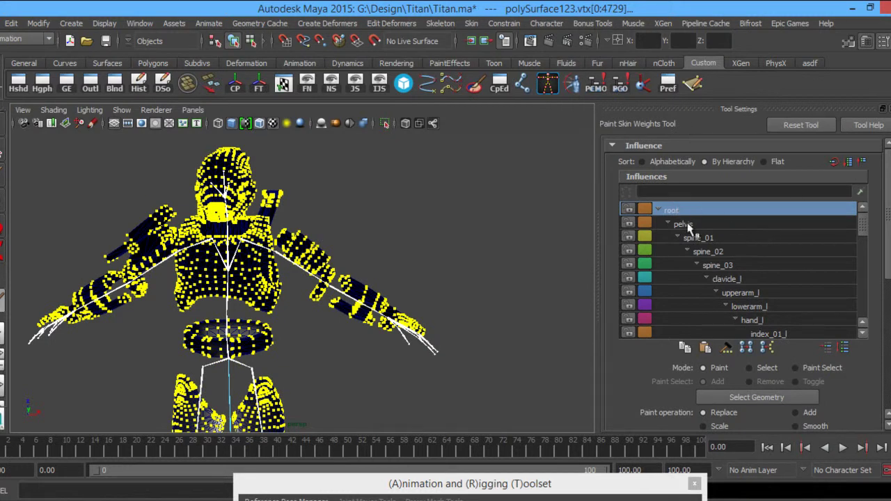
Examine the armor's root influence, and compare the rigging toolset's painting options with the Paint Skin Weights Tool settings
scroll(355, 279, up, 5)
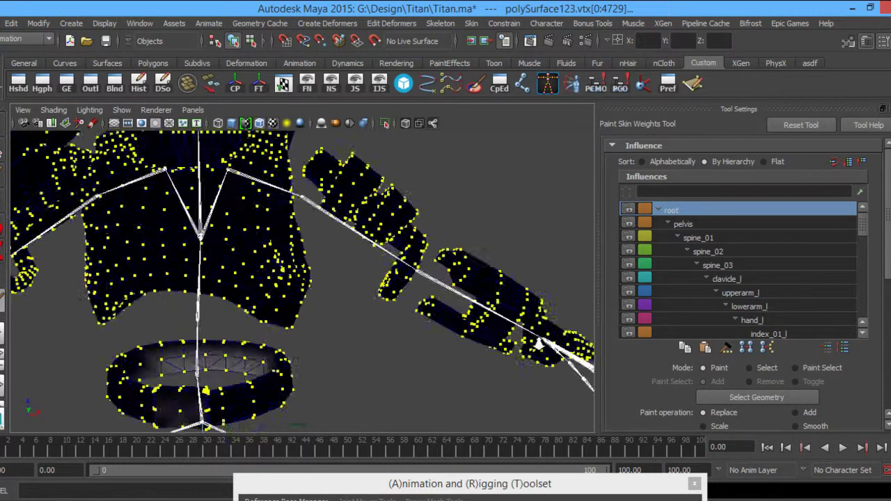
alt+right_drag(267, 259, 234, 248)
alt+middle_drag(340, 324, 372, 286)
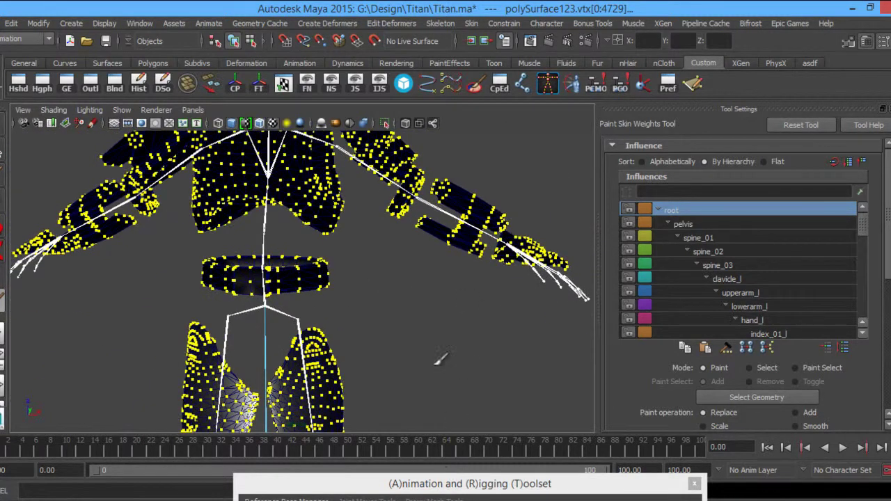
alt+middle_drag(440, 382, 406, 293)
double_click(432, 483)
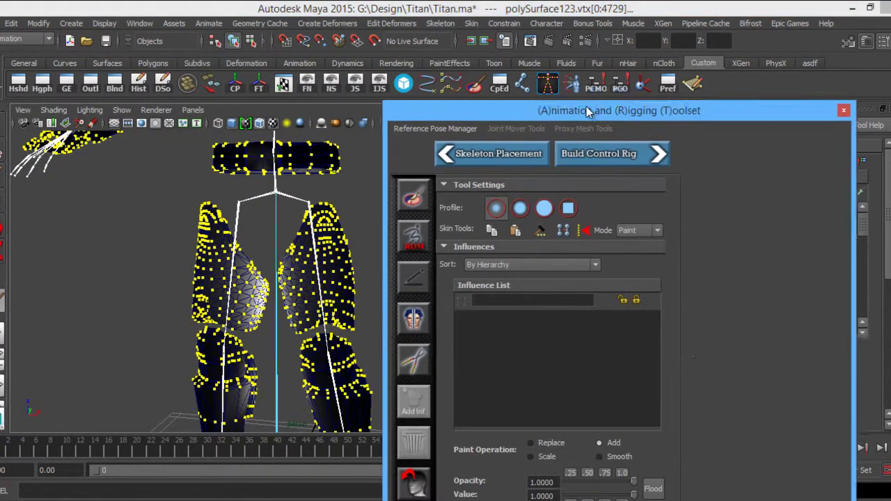
mouse_move(657, 108)
mouse_down()
mouse_move(499, 439)
mouse_move(516, 458)
mouse_move(693, 93)
mouse_move(708, 101)
mouse_move(489, 39)
mouse_move(380, 38)
mouse_up()
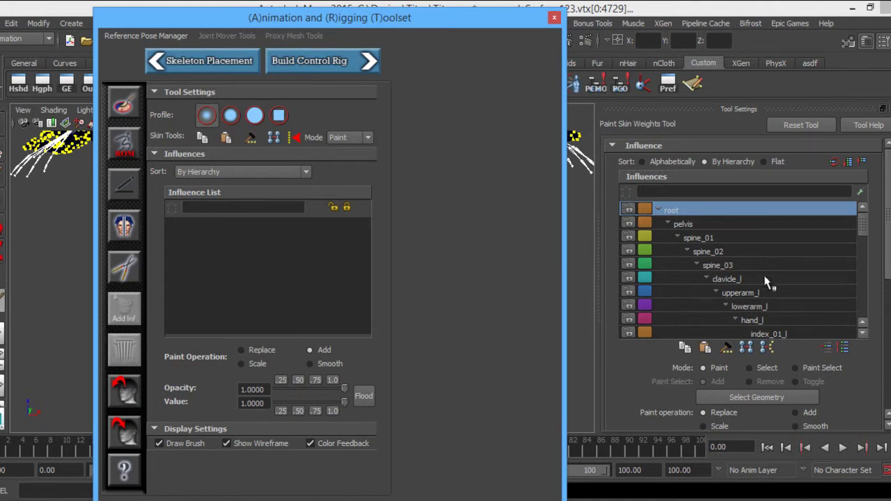
click(889, 163)
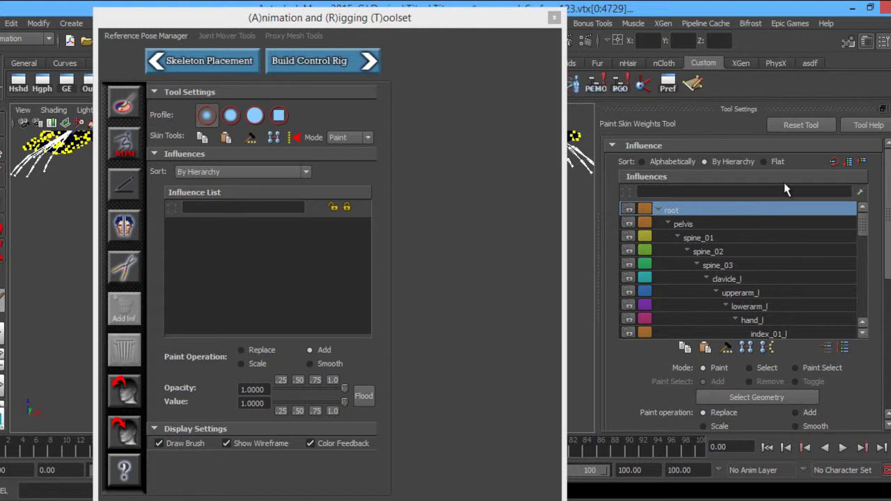
drag(888, 196, 889, 260)
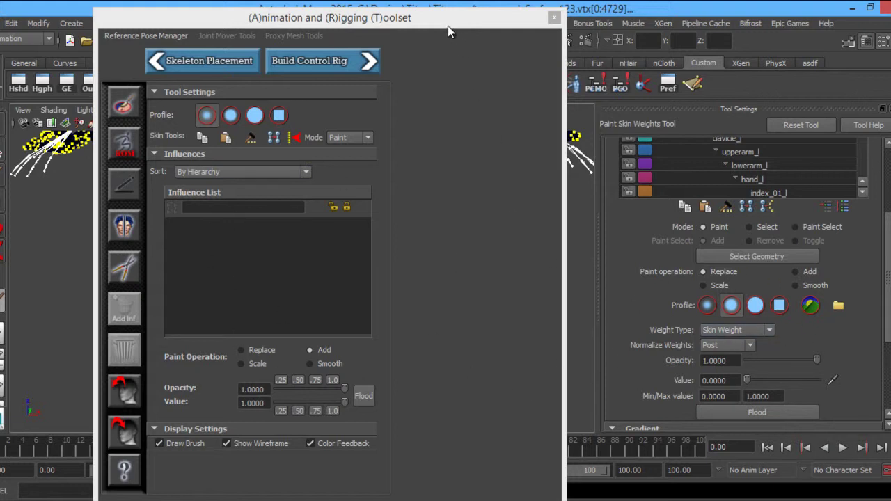
drag(459, 21, 0, 24)
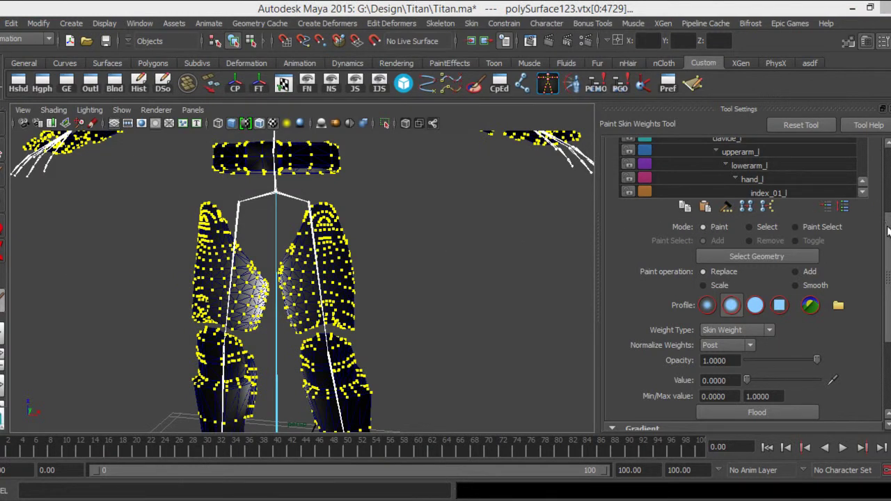
Flood the root influence on the selected armor vertices using the Replace operation with a value of 0
drag(889, 233, 886, 150)
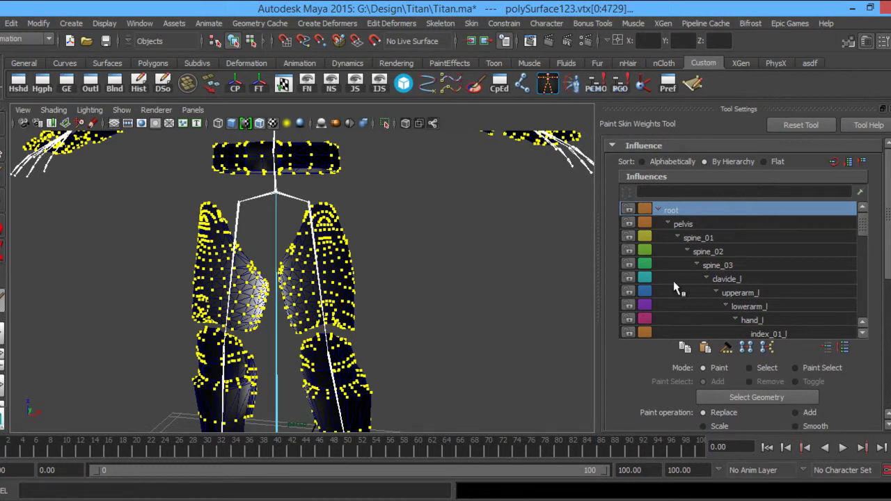
alt+drag(413, 297, 432, 296)
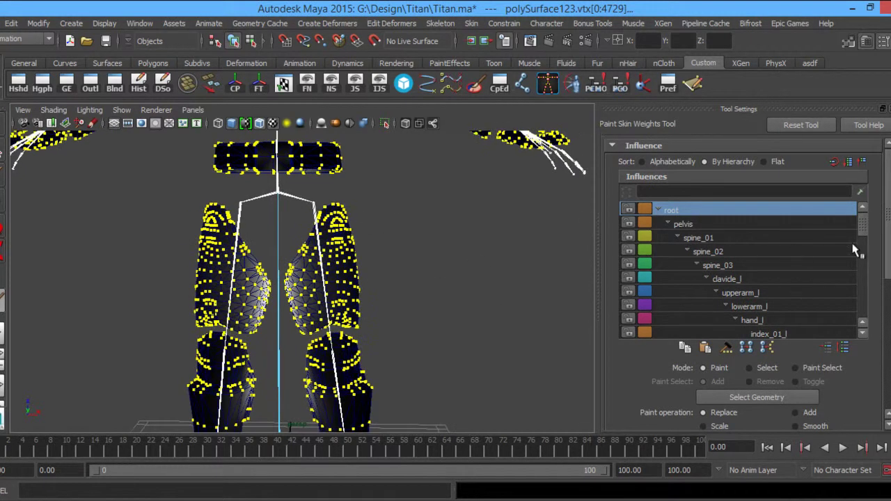
drag(889, 220, 887, 274)
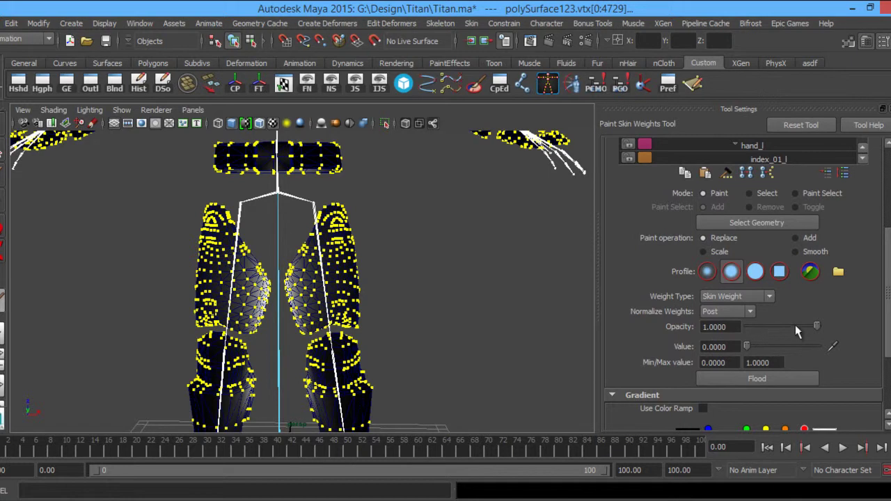
mouse_move(748, 348)
mouse_down()
mouse_move(851, 346)
mouse_move(713, 349)
mouse_up()
click(721, 378)
Rotate the pelvis joint to test how the armor follows it, and undo the rotation
alt+drag(433, 277, 385, 392)
mouse_move(420, 260)
alt+mouse_down()
mouse_move(423, 314)
mouse_move(369, 310)
alt+mouse_up()
mouse_move(319, 358)
alt+mouse_down()
mouse_move(392, 342)
mouse_move(424, 247)
mouse_move(440, 262)
mouse_move(428, 279)
alt+mouse_up()
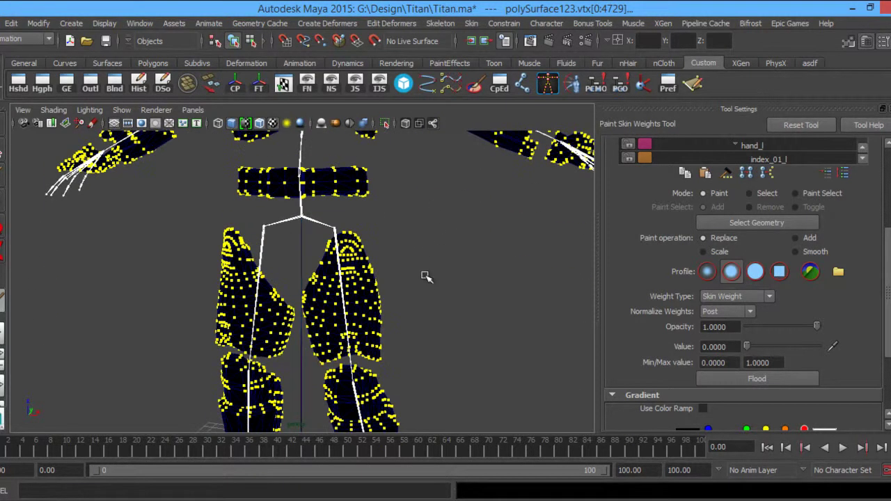
key(w)
alt+middle_drag(431, 272, 466, 306)
click(468, 296)
click(327, 239)
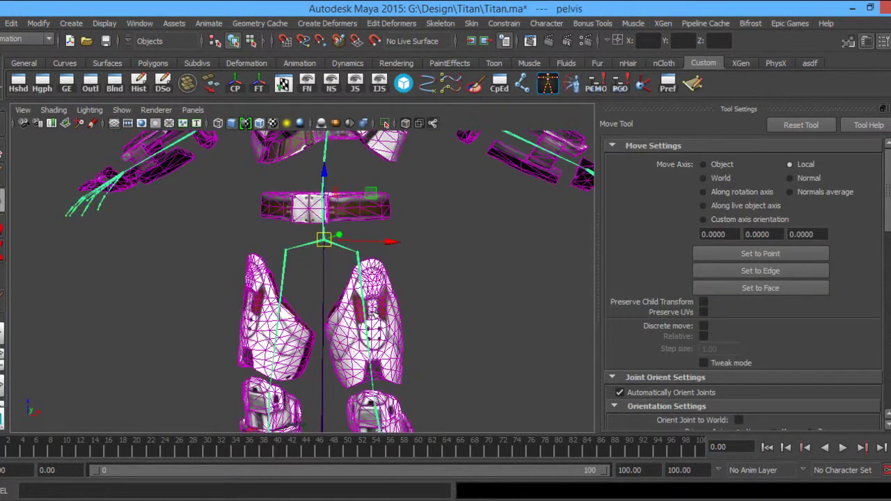
key(e)
drag(352, 183, 338, 222)
key(ctrl+z)
Switch the armor mesh to vertex mode and select a narrow group of vertices at the chest plate's lower corner beside the arm
alt+drag(441, 305, 470, 323)
alt+middle_drag(470, 322, 463, 332)
alt+drag(463, 332, 424, 333)
click(433, 341)
alt+middle_drag(412, 318, 416, 344)
alt+drag(416, 344, 362, 289)
scroll(396, 323, up, 5)
click(360, 280)
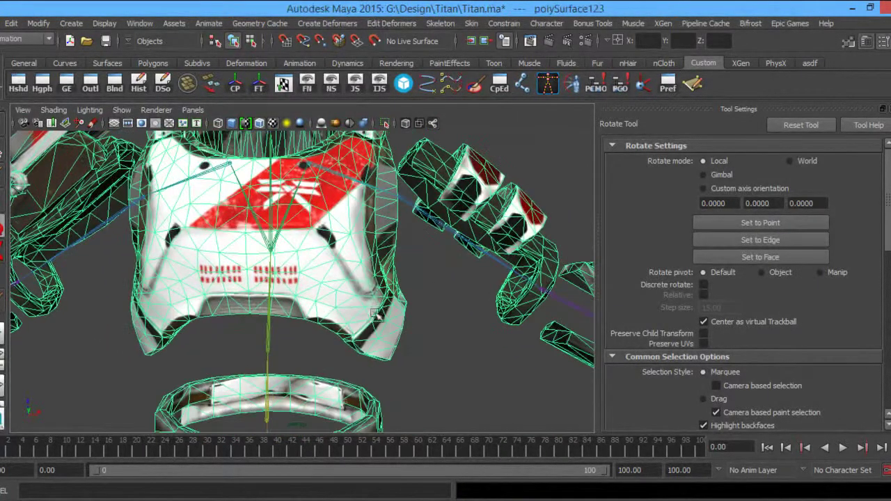
right_click(358, 281)
right_drag(358, 282, 300, 202)
drag(424, 363, 375, 252)
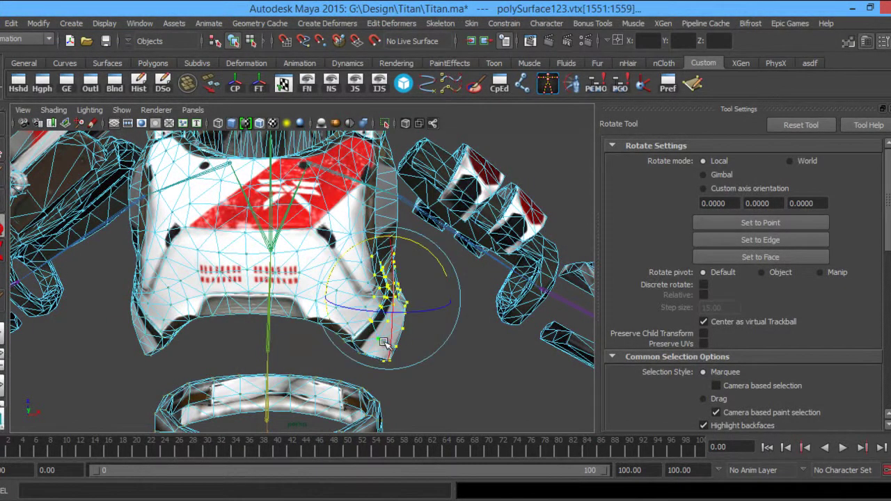
Redo the vertex selection around the chest plate's lower corner, keeping it clear of the arm armor
click(433, 364)
drag(432, 363, 323, 223)
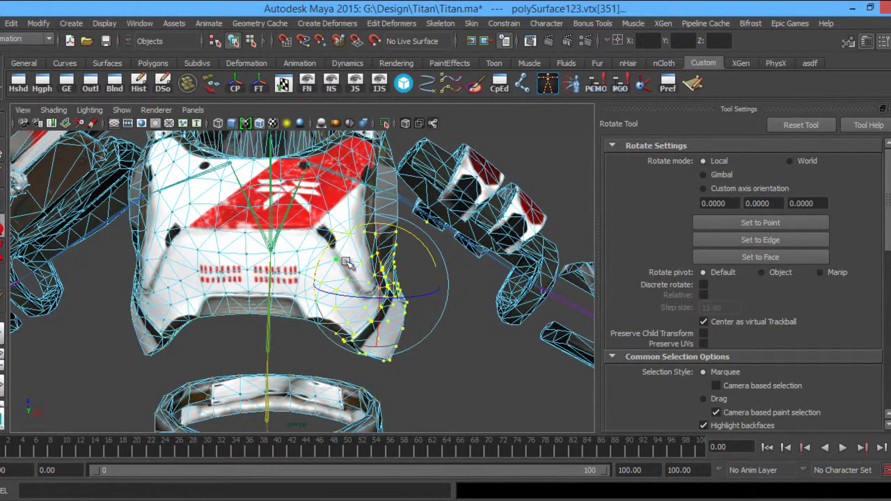
alt+drag(376, 287, 385, 292)
click(443, 379)
drag(441, 379, 348, 250)
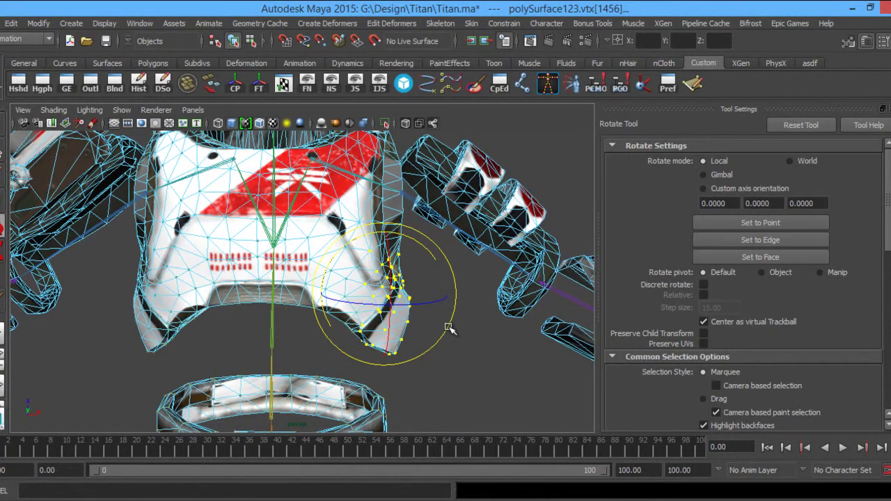
Grow the vertex selection repeatedly until it covers the entire chest plate
key(shift+comma)
key(shift+period)
key(shift+period)
key(shift+period)
key(shift+period)
key(shift+period)
key(shift+period)
key(shift+period)
key(shift+period)
key(shift+period)
key(shift+period)
key(shift+period)
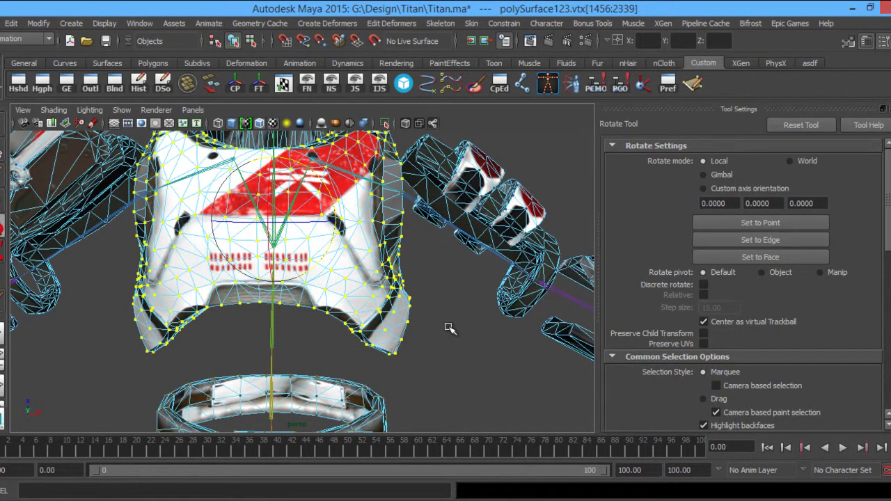
mouse_move(239, 293)
alt+mouse_down()
mouse_move(292, 296)
mouse_move(202, 300)
mouse_move(247, 303)
mouse_move(250, 292)
alt+mouse_up()
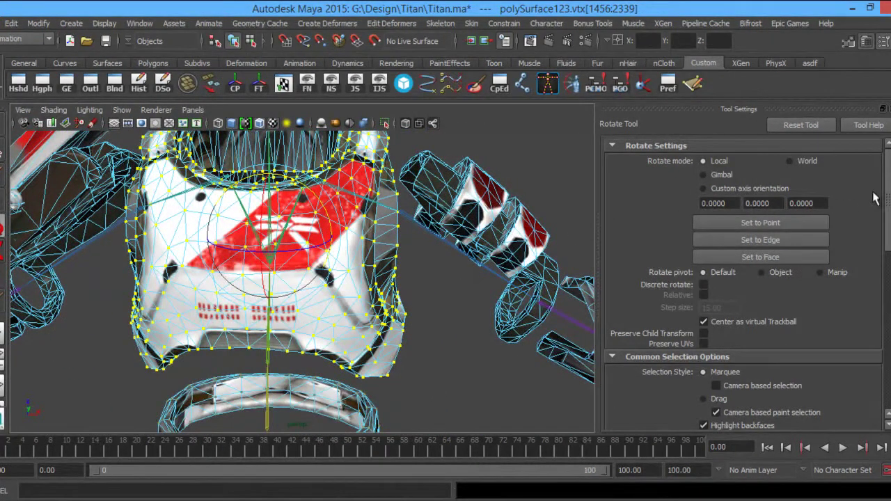
Bring the rigging toolset back beside the model and start its skin weight painting on the selected chest plate vertices
scroll(888, 183, down, 5)
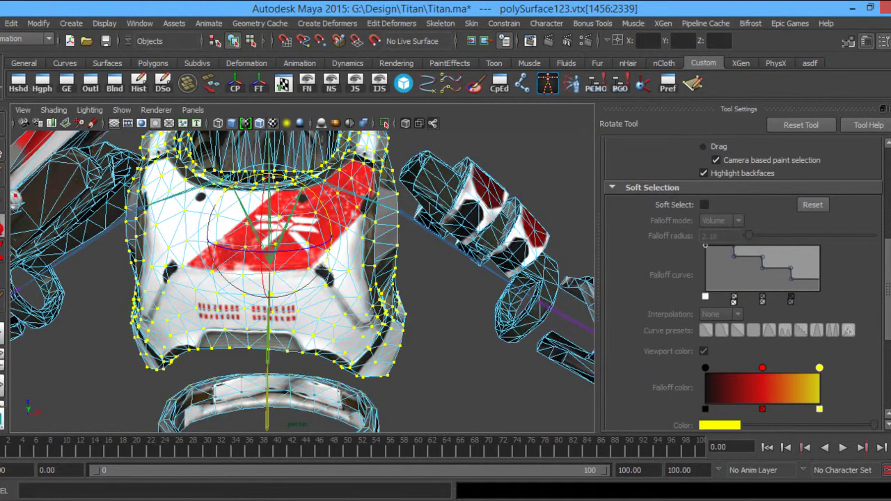
drag(0, 132, 890, 36)
click(564, 117)
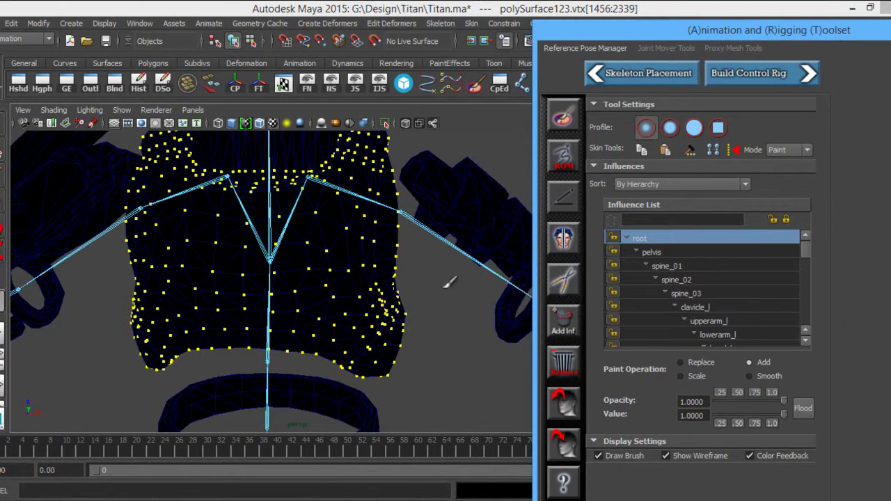
scroll(432, 308, down, 5)
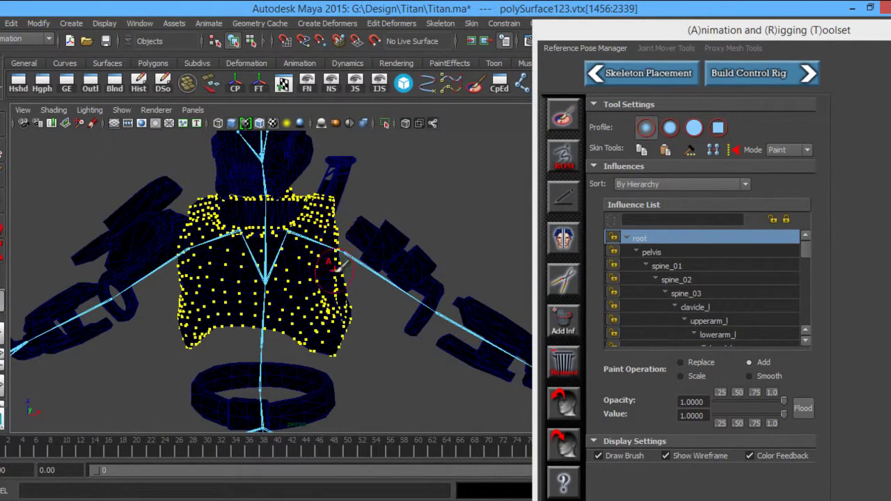
alt+drag(342, 297, 328, 299)
alt+middle_drag(328, 299, 353, 289)
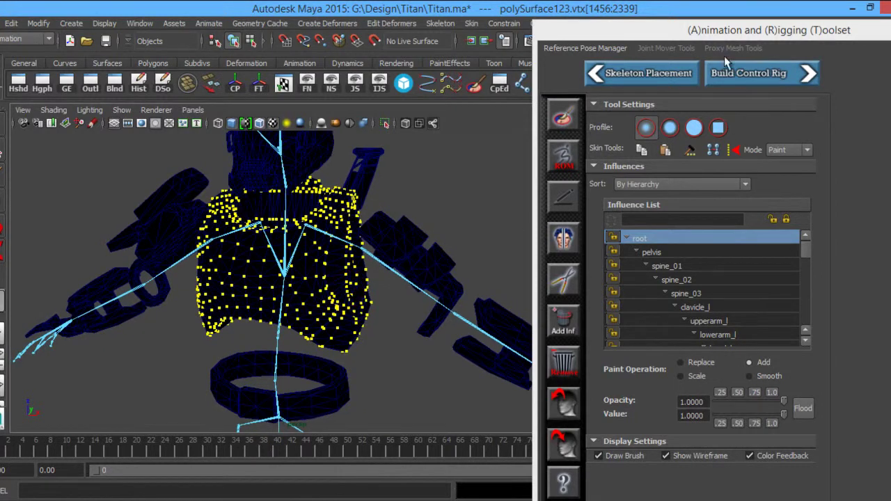
Compare the rigging toolset with the Paint Attributes Tool settings, trying a lower paint Value and restoring it to 1.0
mouse_move(736, 33)
mouse_down()
mouse_move(284, 297)
mouse_move(369, 136)
mouse_move(389, 62)
mouse_up()
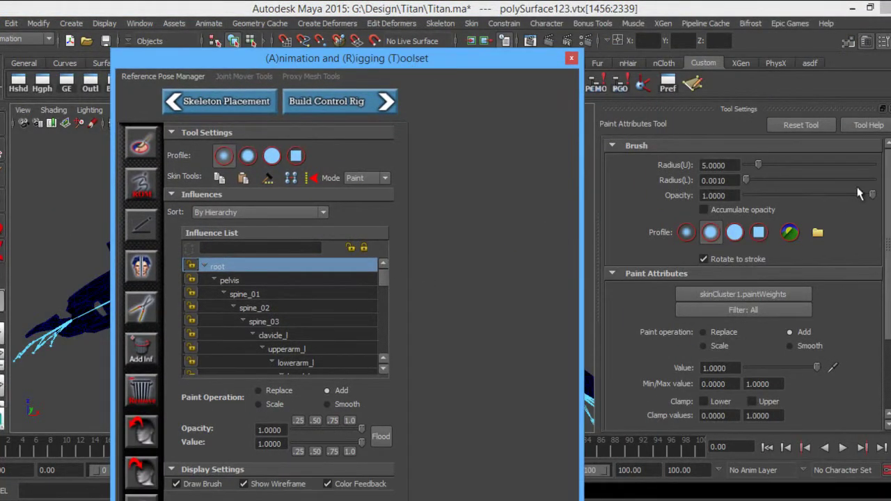
mouse_move(889, 193)
mouse_down()
mouse_move(889, 267)
mouse_move(886, 191)
mouse_up()
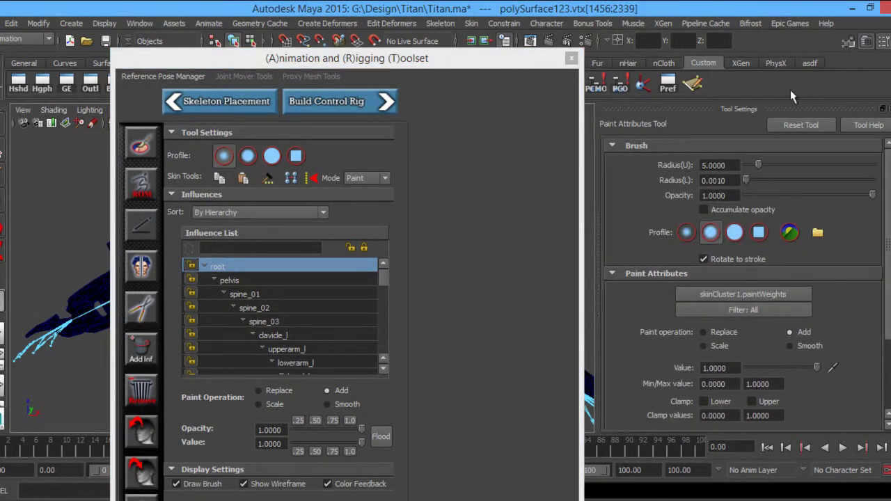
scroll(880, 245, down, 3)
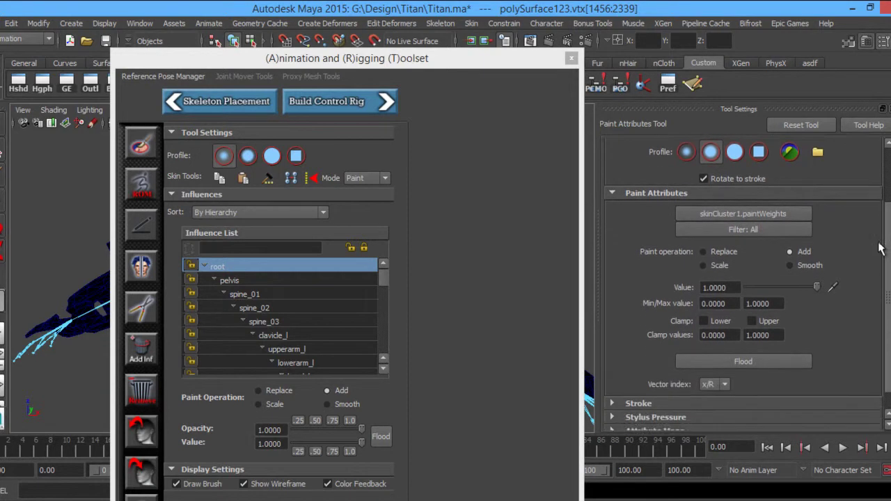
scroll(880, 245, down, 1)
drag(419, 61, 432, 33)
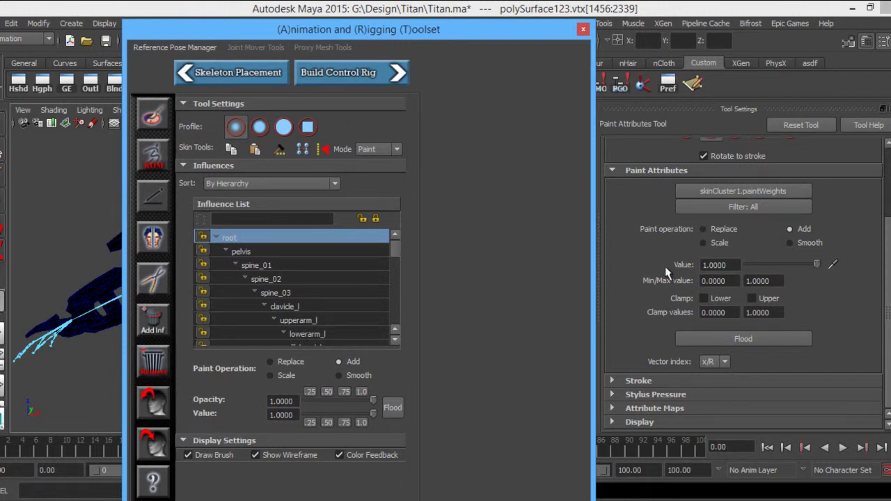
drag(374, 402, 323, 412)
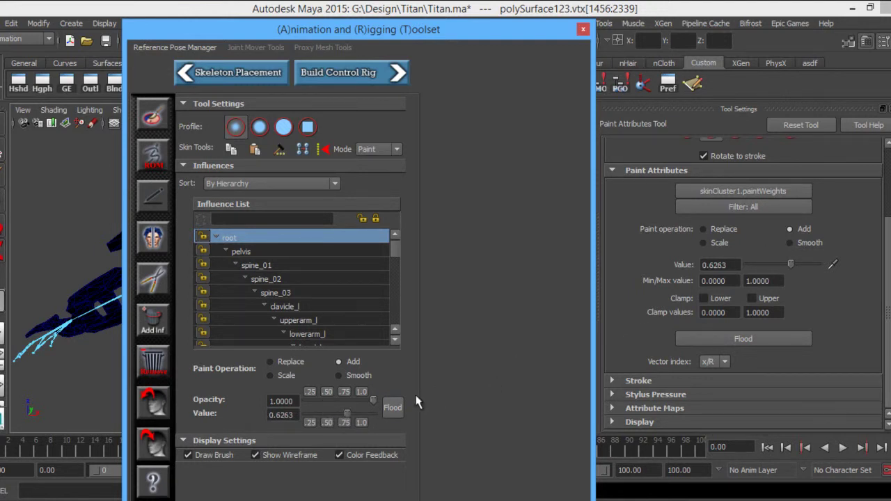
drag(389, 411, 446, 414)
Move the rigging toolset window clear of the viewport and frame the selected chest plate for weight painting
drag(489, 31, 890, 16)
alt+middle_drag(398, 200, 370, 236)
alt+right_drag(350, 268, 352, 302)
alt+middle_drag(352, 302, 355, 280)
alt+right_drag(308, 264, 353, 305)
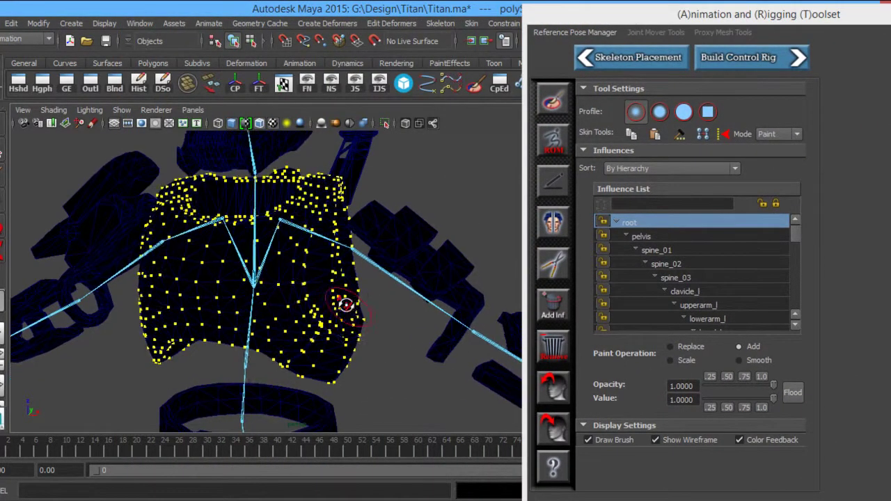
Move the rigging toolset aside to review the Paint Attributes Tool's brush settings, and bring it back beside the model
scroll(341, 299, up, 3)
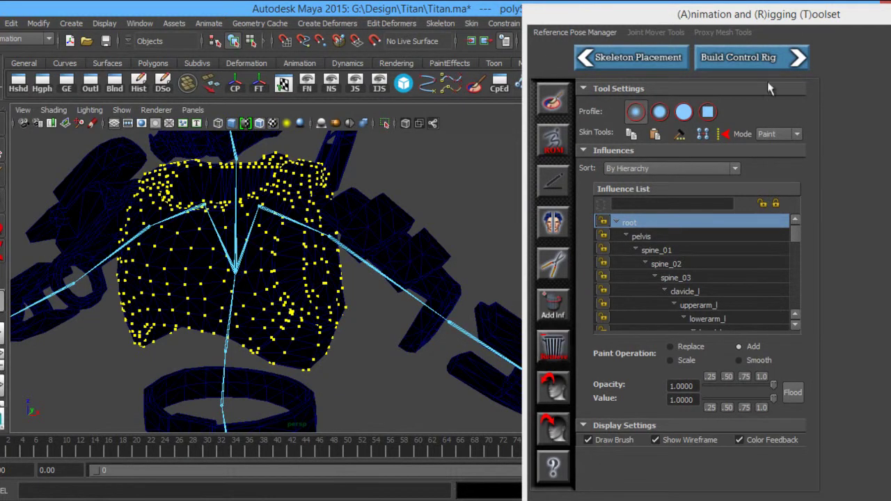
mouse_move(798, 23)
mouse_down()
mouse_move(337, 109)
mouse_move(318, 142)
mouse_up()
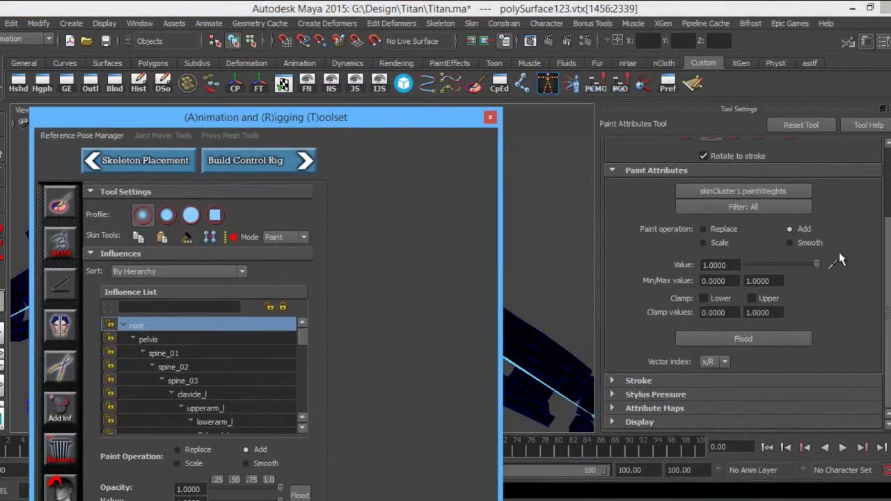
drag(887, 258, 890, 187)
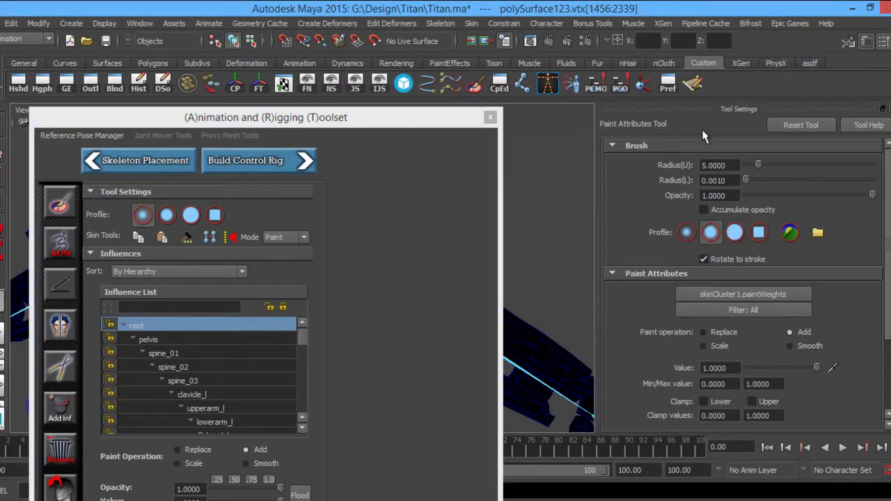
scroll(879, 212, down, 3)
scroll(870, 341, up, 3)
alt+middle_drag(549, 282, 572, 275)
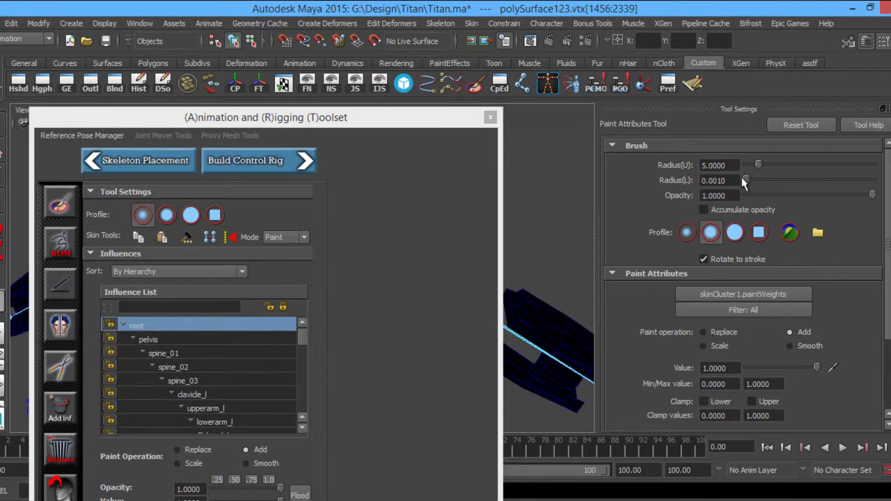
drag(385, 121, 834, 31)
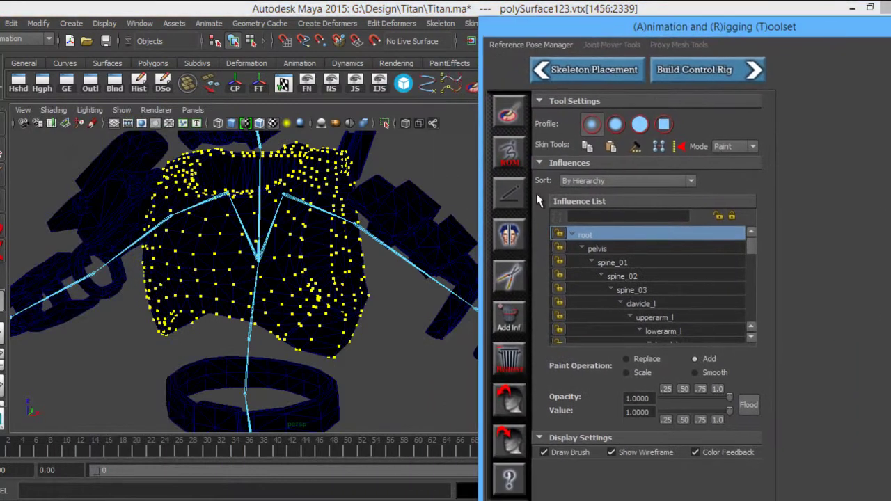
Remove the root joint from the model's skin influences
click(514, 368)
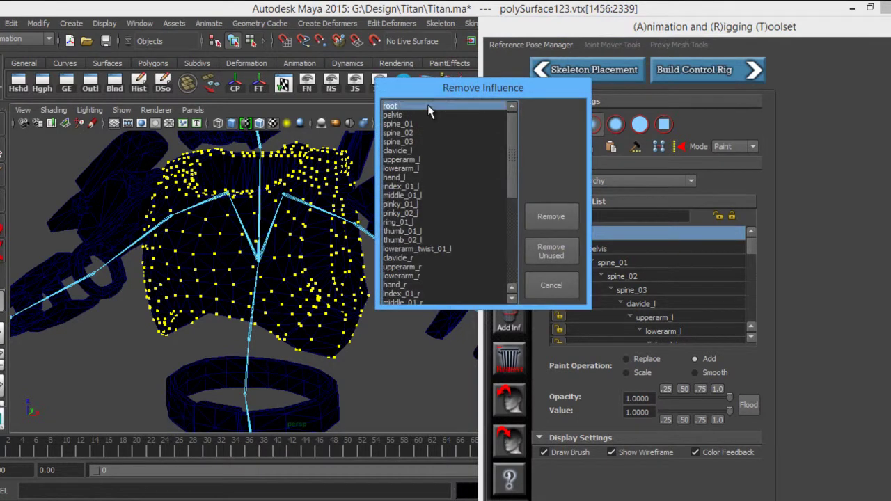
drag(513, 171, 518, 277)
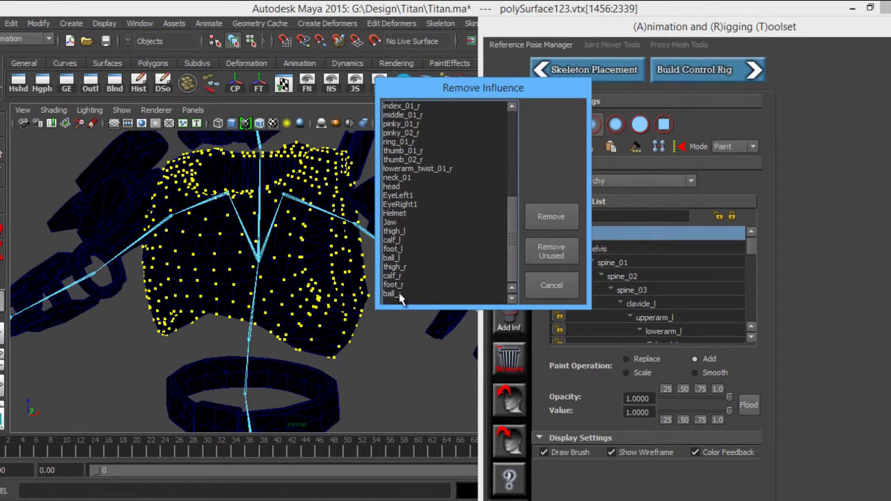
click(407, 204)
shift+click(418, 196)
drag(511, 227, 516, 164)
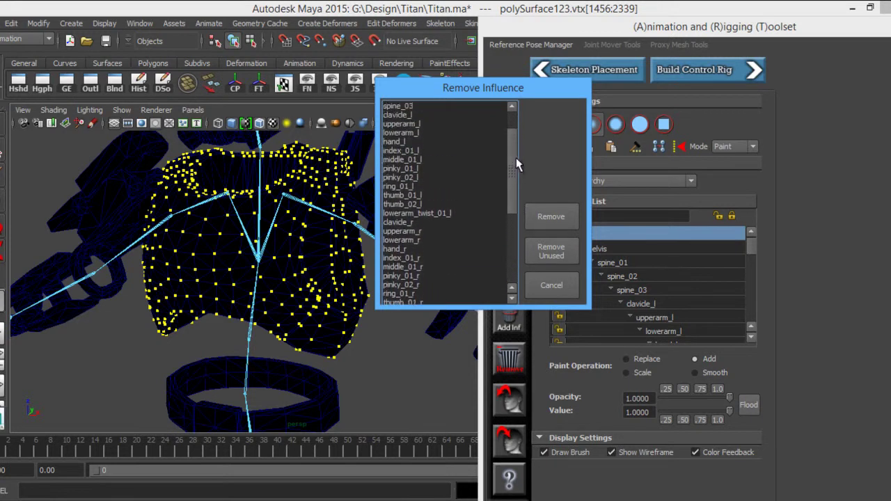
click(546, 218)
Flood the selected chest plate vertices with the spine_03 influence, using Add with opacity and value at 1.0
alt+drag(361, 296, 395, 298)
alt+middle_drag(397, 299, 352, 327)
alt+right_drag(353, 327, 125, 225)
alt+drag(363, 258, 338, 298)
alt+right_drag(339, 298, 316, 286)
mouse_move(317, 285)
alt+mouse_down()
mouse_move(366, 316)
mouse_move(315, 297)
mouse_move(452, 291)
mouse_move(431, 286)
mouse_move(427, 266)
alt+mouse_up()
mouse_move(282, 218)
alt+mouse_down()
mouse_move(299, 236)
mouse_move(288, 229)
mouse_move(292, 209)
mouse_move(303, 296)
alt+mouse_up()
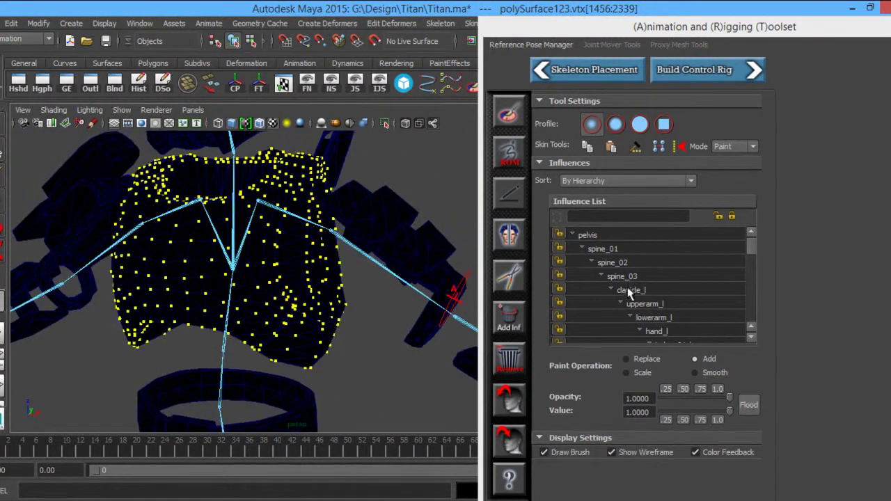
click(622, 277)
alt+drag(360, 295, 392, 299)
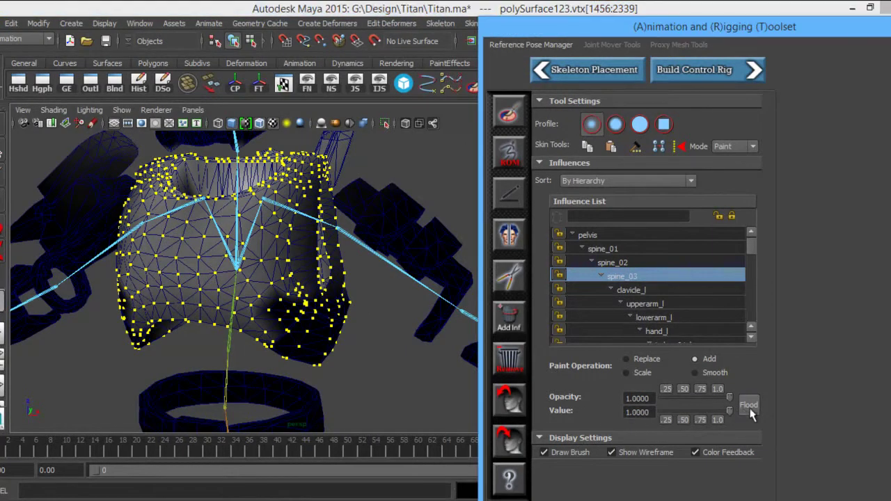
click(748, 405)
Clear the spine_02, spine_01 and pelvis influences from the chest plate by flooding each with Replace at value 0
click(636, 263)
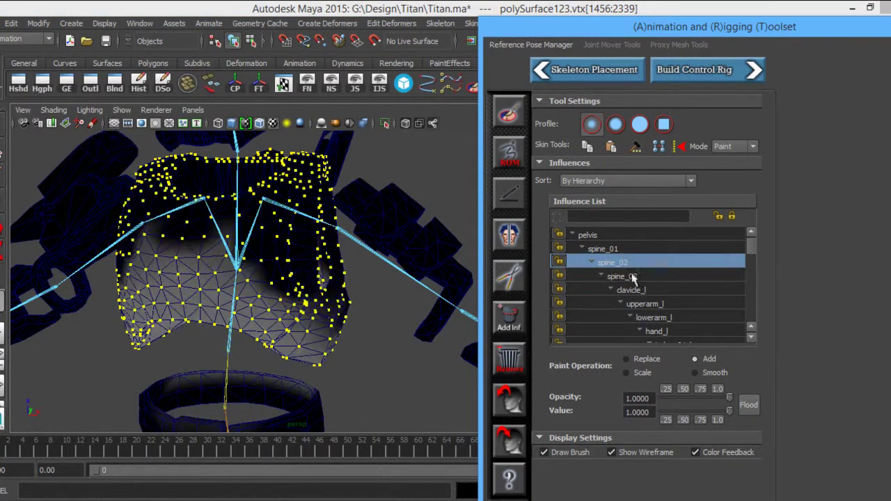
mouse_move(369, 302)
alt+mouse_down()
mouse_move(358, 308)
mouse_move(425, 284)
mouse_move(399, 339)
alt+mouse_up()
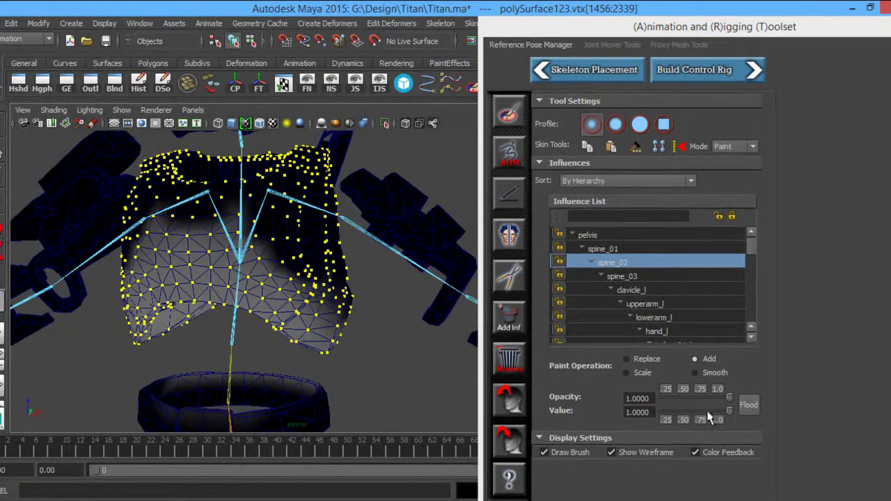
drag(707, 413, 624, 418)
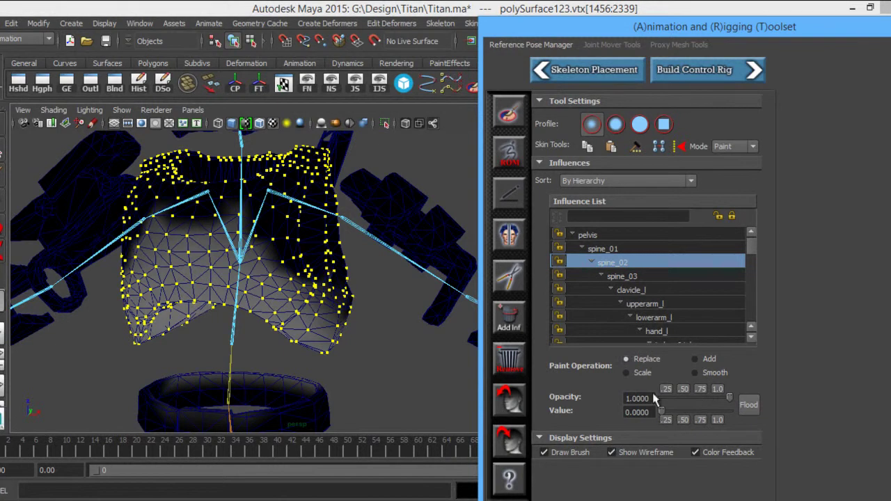
click(751, 406)
click(639, 252)
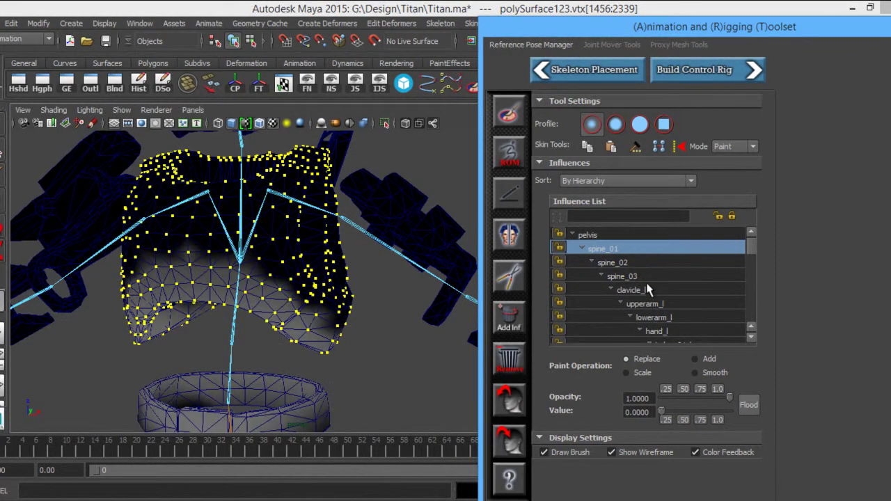
click(744, 404)
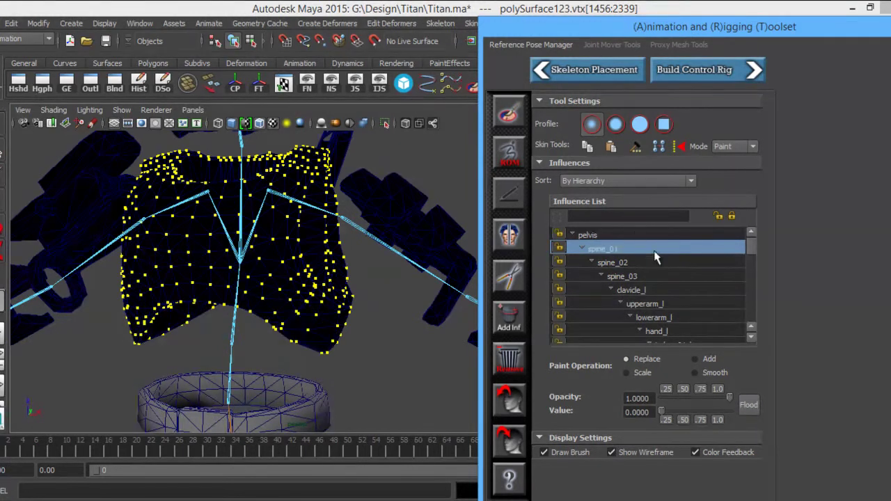
click(641, 234)
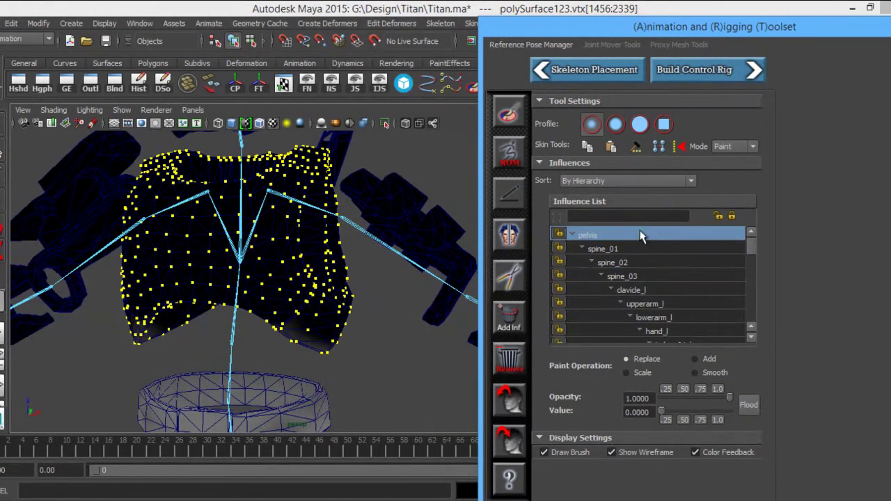
click(749, 405)
mouse_move(326, 315)
alt+mouse_down()
mouse_move(340, 313)
mouse_move(335, 350)
mouse_move(290, 327)
mouse_move(329, 334)
alt+mouse_up()
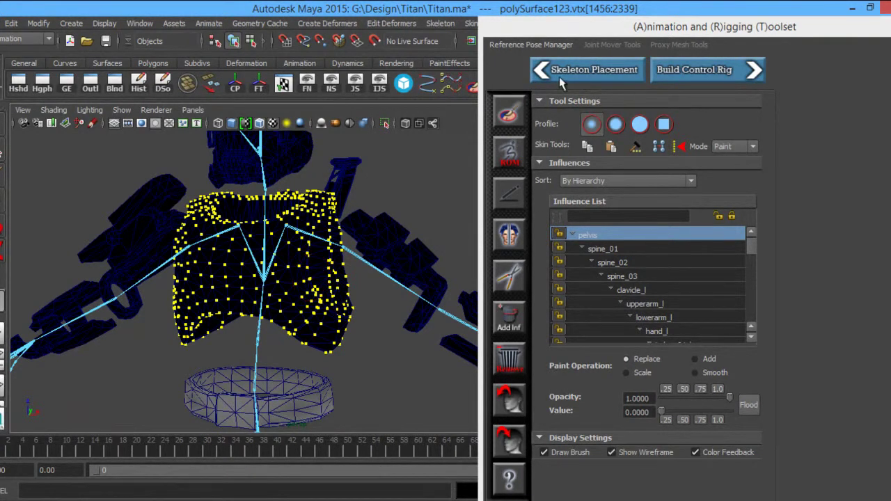
Generate range of motion keys for spine_01, spine_02 and spine_03, solved as one item with a 10-frame interval
click(512, 155)
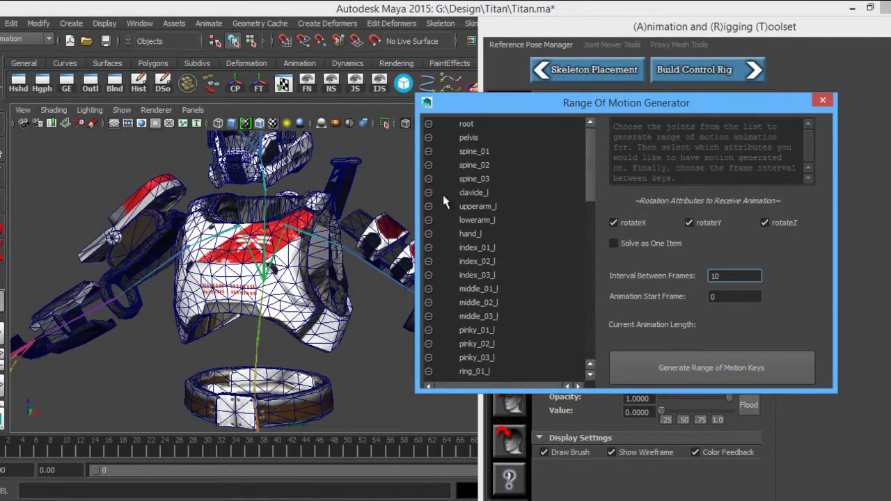
mouse_move(323, 292)
alt+mouse_down()
mouse_move(305, 293)
mouse_move(334, 294)
alt+mouse_up()
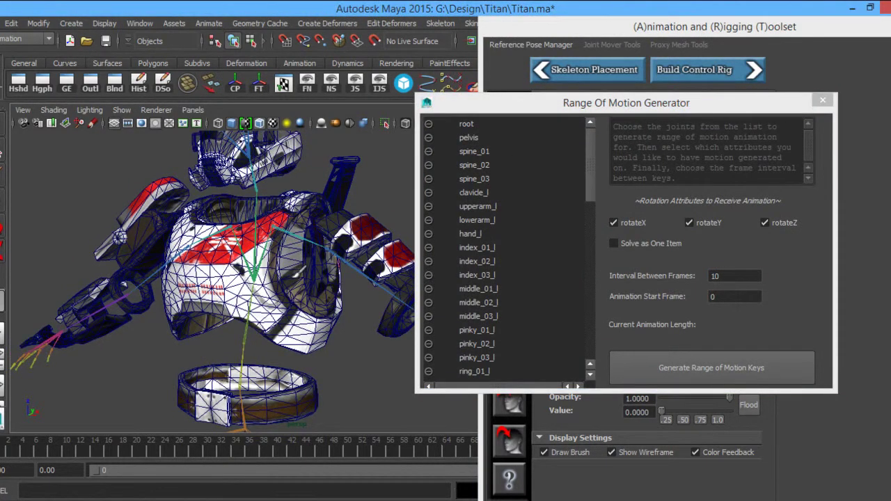
click(492, 153)
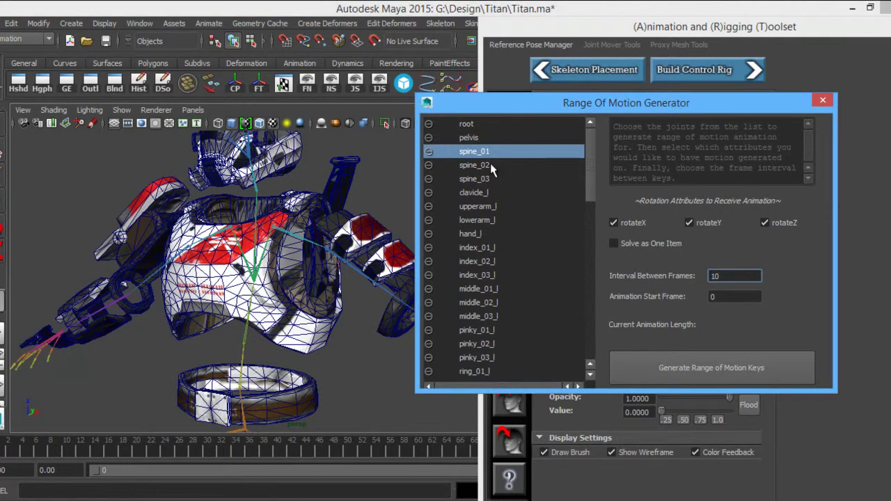
ctrl+click(490, 164)
ctrl+click(491, 179)
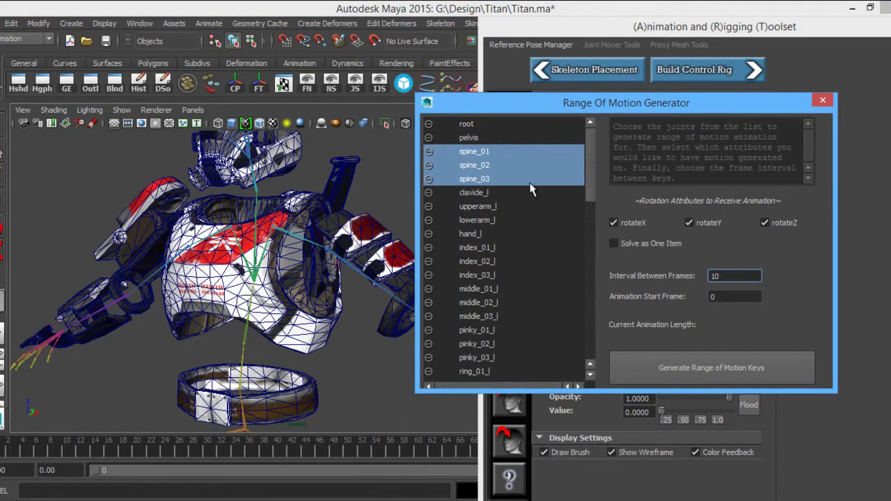
click(636, 244)
click(629, 247)
click(643, 248)
click(665, 243)
click(728, 373)
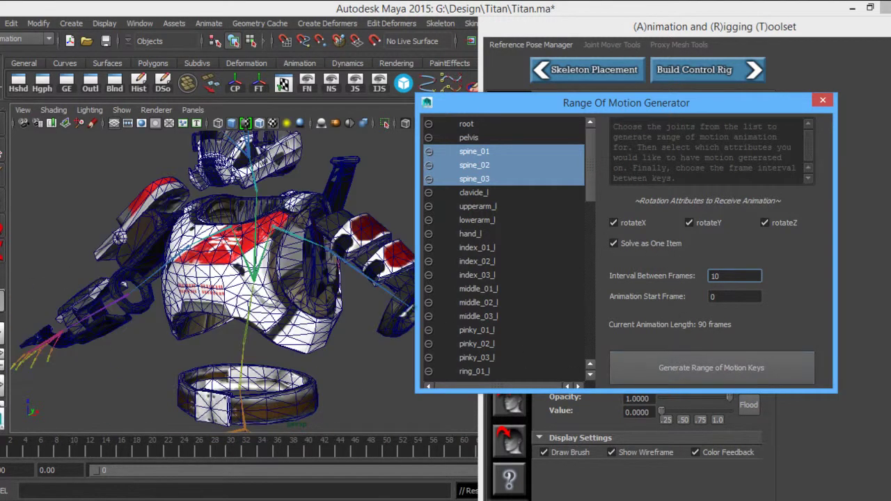
Scrub through the spine's range of motion to check how the chest plate moves with it
alt+right_drag(408, 351, 352, 347)
mouse_move(347, 337)
alt+middle_down()
mouse_move(353, 351)
mouse_move(345, 354)
alt+middle_up()
mouse_move(3, 450)
mouse_down()
mouse_move(398, 456)
mouse_move(461, 469)
mouse_move(614, 462)
mouse_move(756, 437)
mouse_move(478, 460)
mouse_move(166, 448)
mouse_move(16, 430)
mouse_up()
alt+drag(208, 328, 310, 355)
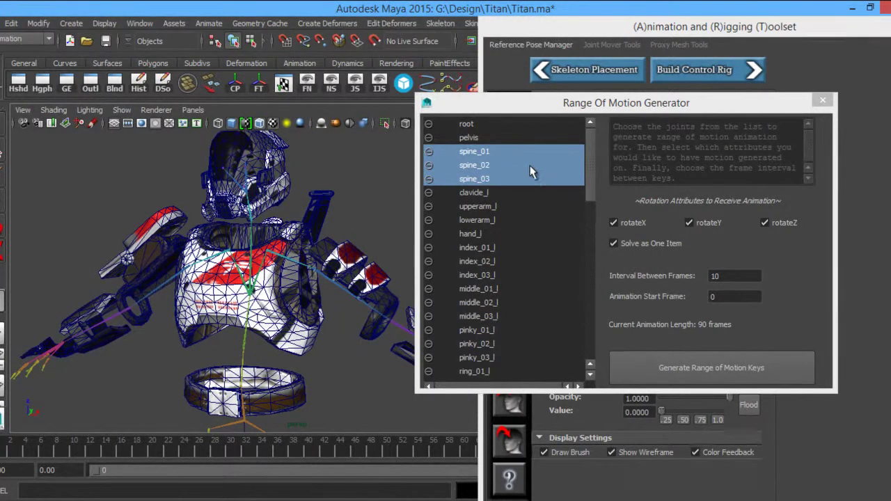
Close the Range of Motion Generator, clear all range of motion keys and check the model's pose
click(823, 101)
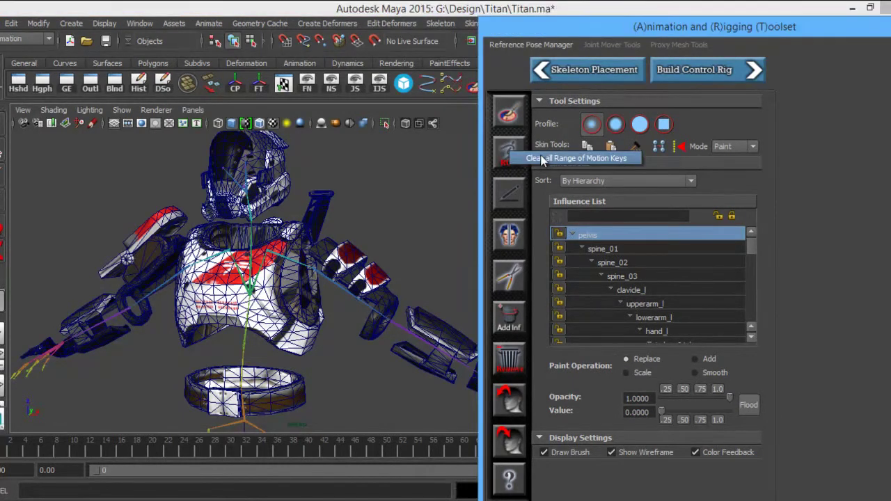
mouse_move(8, 453)
mouse_down()
mouse_move(413, 460)
mouse_move(128, 467)
mouse_move(4, 459)
mouse_up()
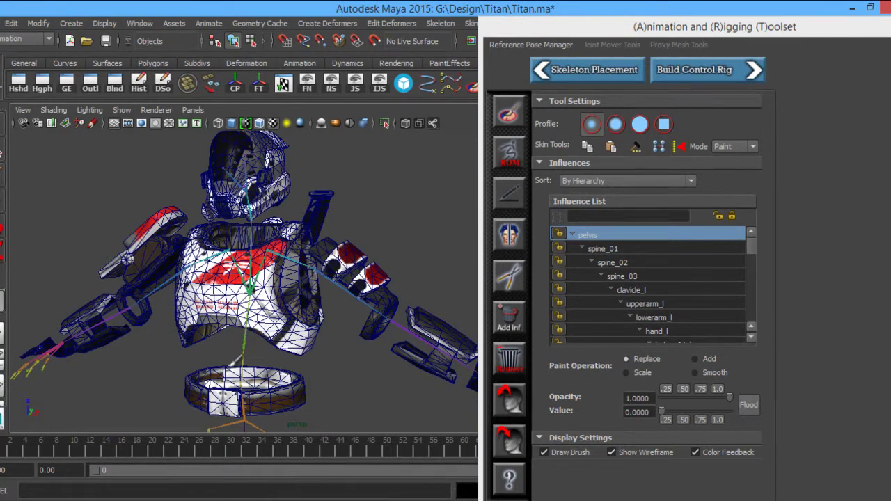
alt+drag(230, 366, 210, 354)
alt+middle_drag(209, 355, 229, 346)
alt+right_drag(229, 346, 244, 355)
alt+drag(244, 355, 259, 369)
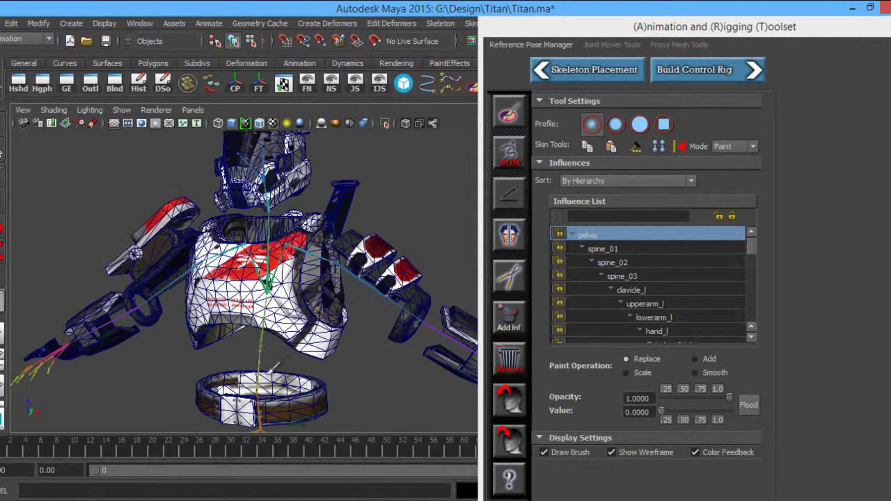
Generate range of motion keys for clavicle_l, upperarm_l and lowerarm_l, solved as one item with a 10-frame interval
click(509, 152)
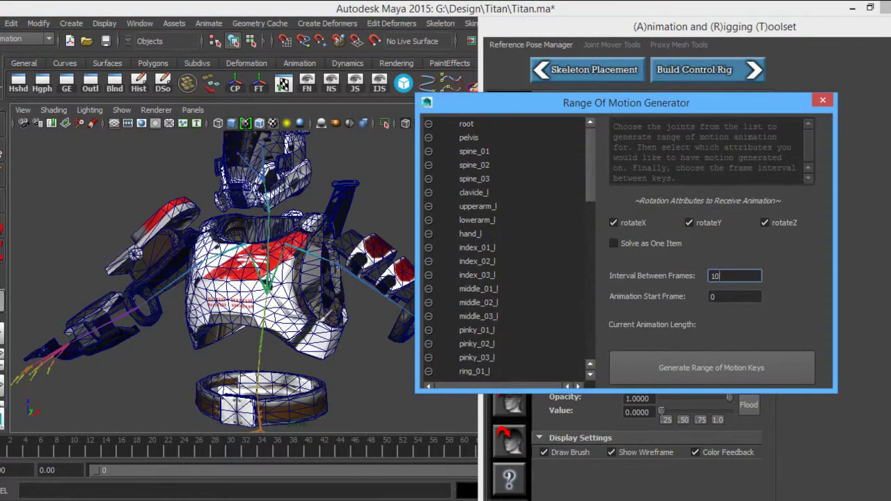
alt+right_drag(356, 300, 317, 318)
alt+middle_drag(318, 318, 283, 306)
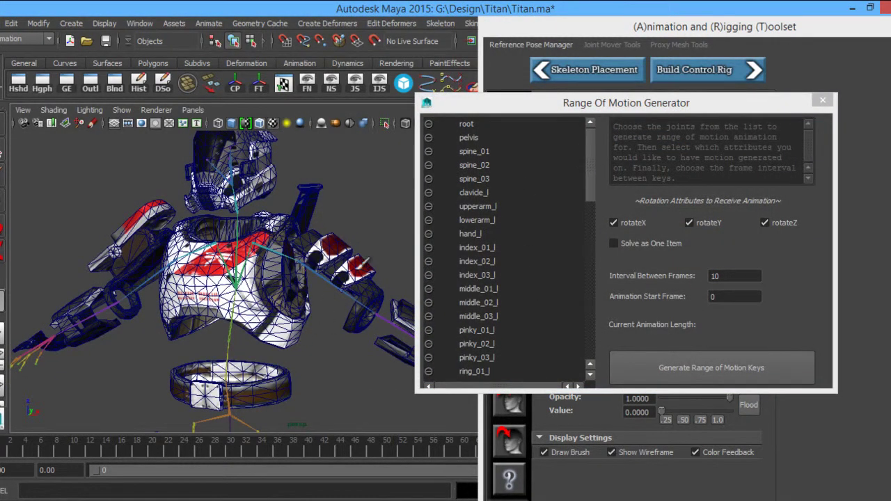
click(502, 207)
drag(493, 193, 496, 221)
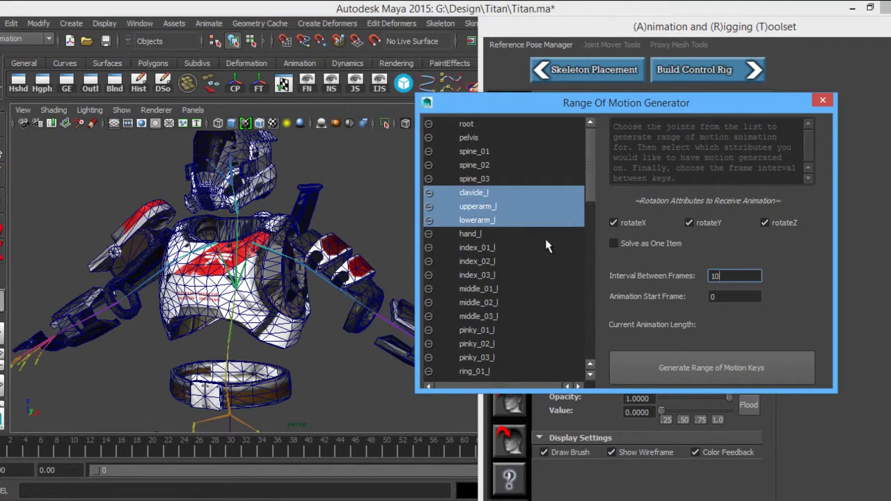
click(614, 243)
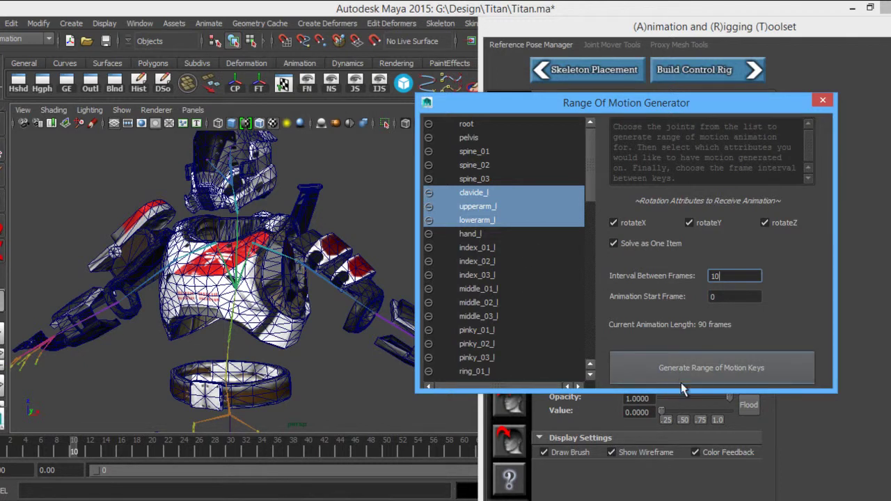
Scrub through the left arm's range of motion to check its effect on the chest plate
alt+drag(298, 376, 78, 397)
mouse_move(3, 447)
mouse_down()
mouse_move(147, 463)
mouse_move(282, 458)
mouse_move(397, 490)
mouse_move(137, 476)
mouse_move(1, 456)
mouse_move(151, 453)
mouse_move(2, 453)
mouse_up()
alt+drag(111, 377, 139, 375)
Close the Range of Motion Generator and restart skin weight painting on the chest plate vertices of the armor mesh
key(w)
click(279, 331)
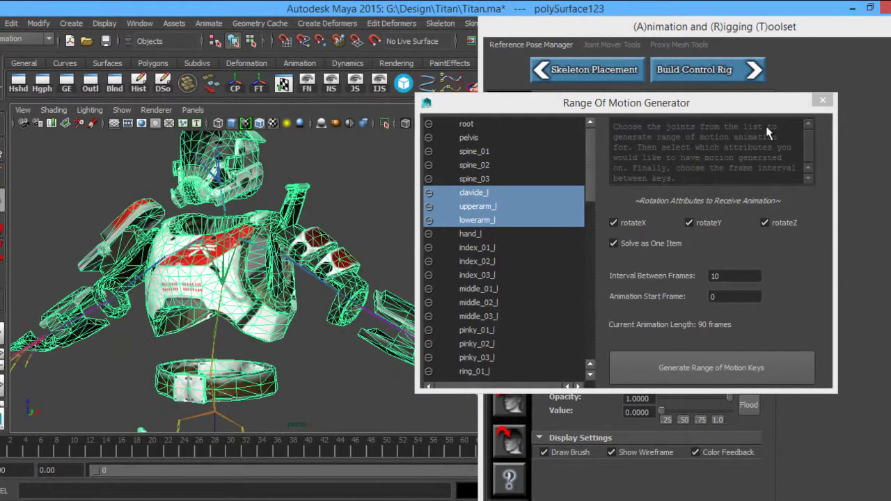
click(822, 100)
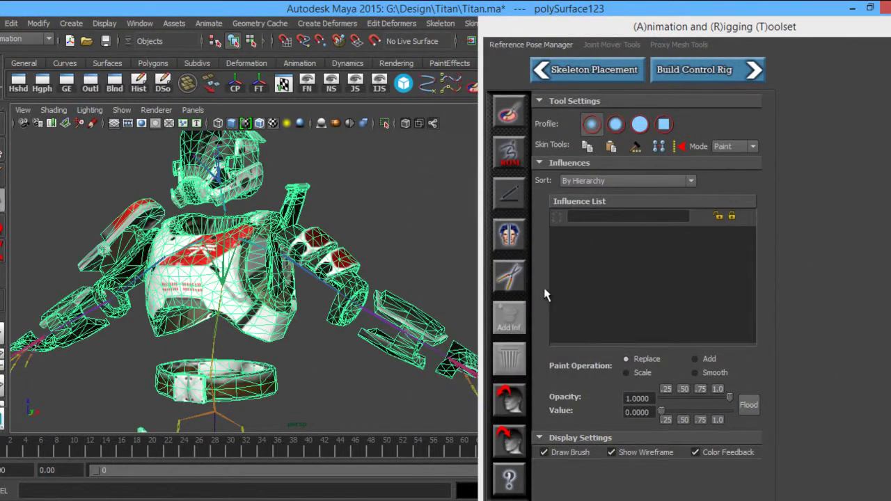
mouse_move(260, 298)
right_down()
mouse_move(252, 273)
mouse_move(186, 185)
right_up()
alt+middle_drag(270, 314, 280, 305)
scroll(282, 303, up, 5)
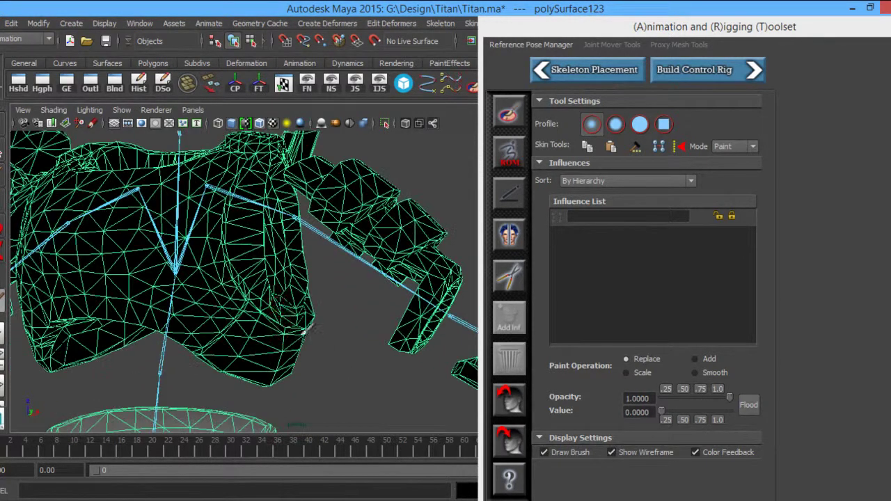
right_drag(279, 321, 216, 204)
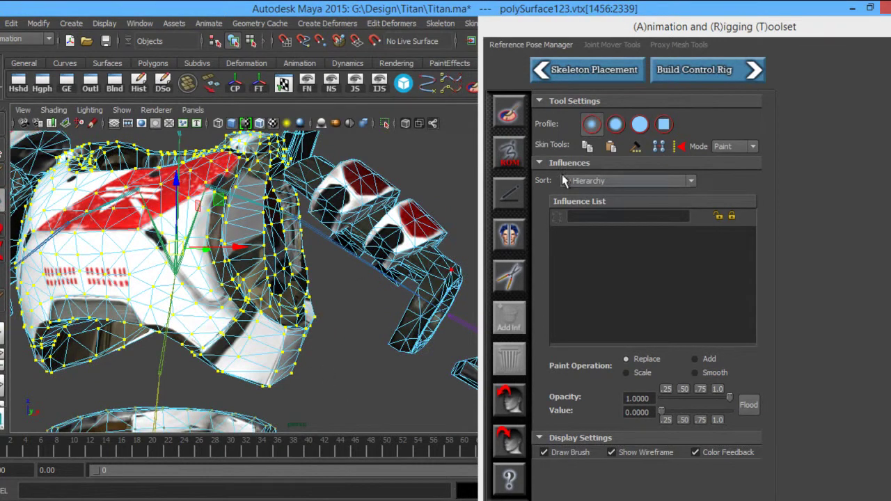
click(520, 122)
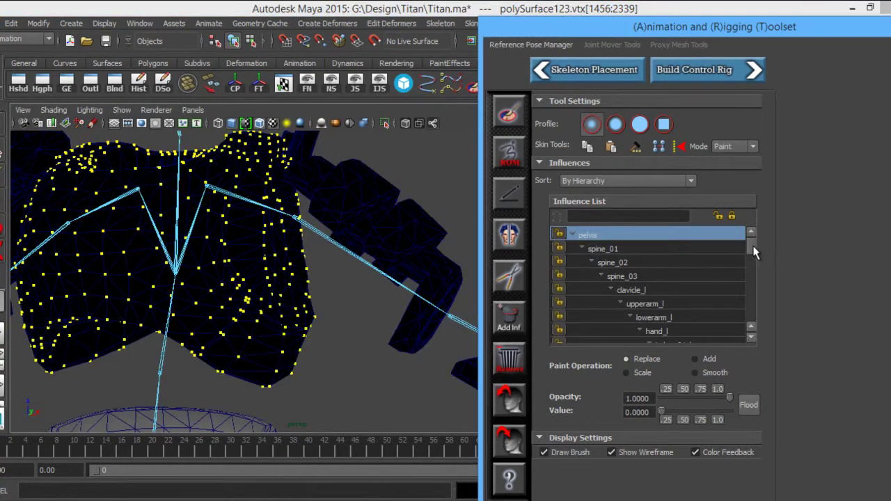
Flood the chest plate vertices with value 0 in Replace mode for clavicle_l, upperarm_l and lowerarm_l
drag(753, 252, 753, 256)
click(663, 268)
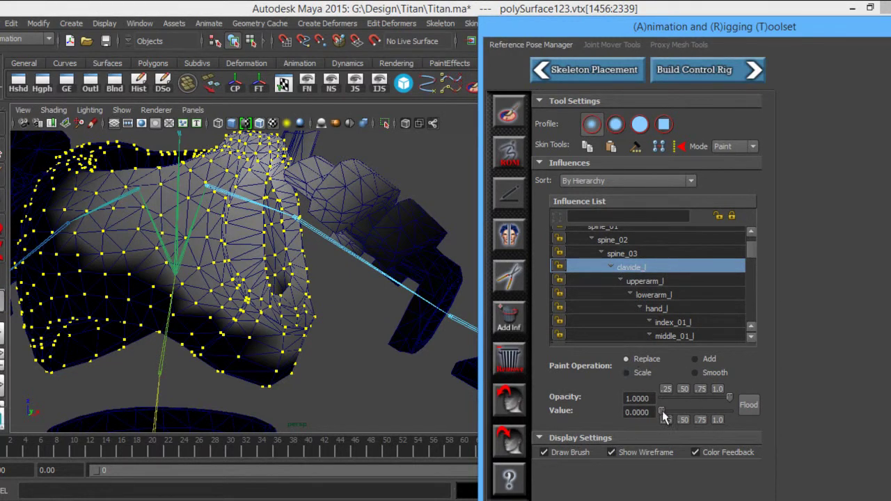
click(748, 406)
click(648, 283)
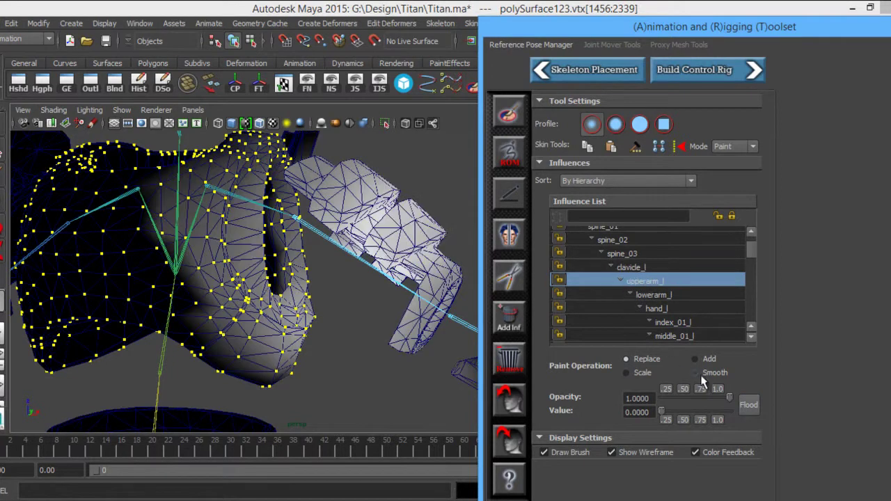
click(748, 405)
click(655, 296)
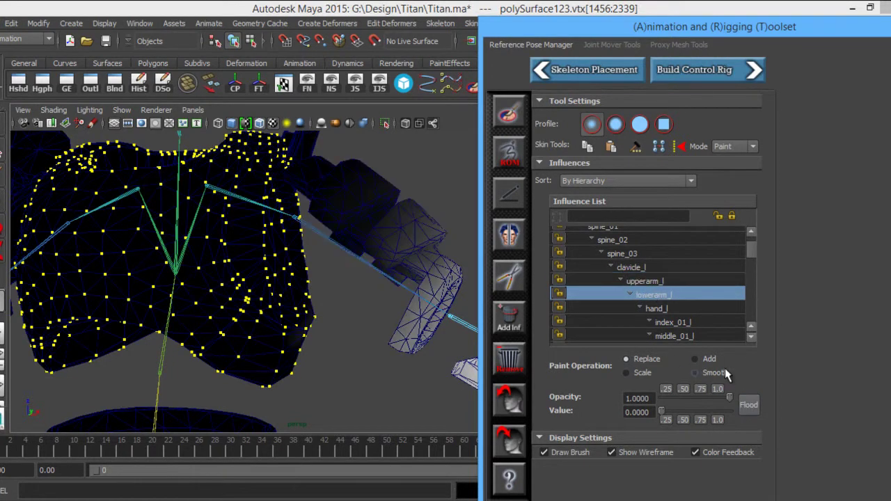
click(748, 408)
Flood the chest plate vertices with value 0 in Replace mode for hand_l
alt+drag(445, 324, 402, 325)
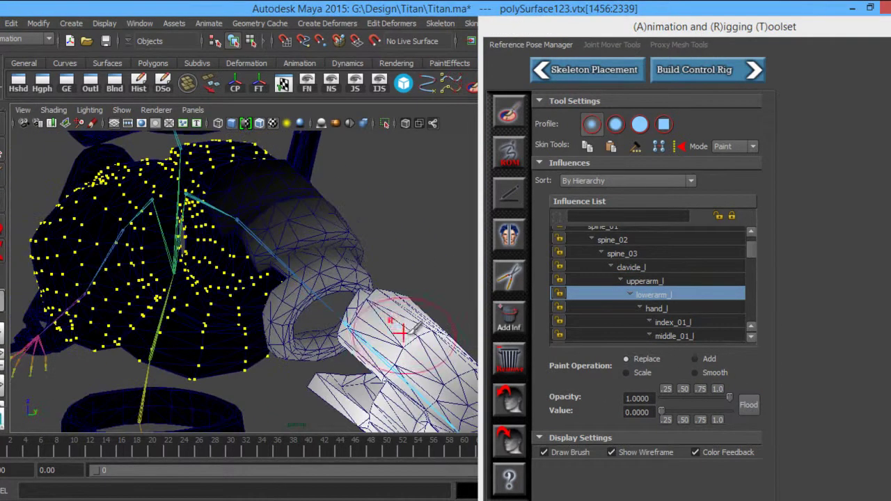
click(669, 309)
alt+drag(457, 377, 237, 362)
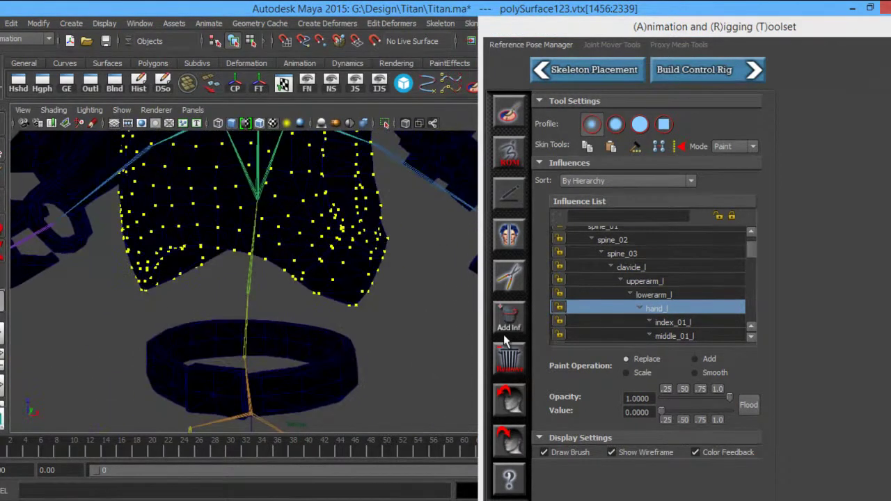
click(747, 407)
mouse_move(394, 256)
alt+mouse_down()
mouse_move(378, 310)
mouse_move(324, 314)
mouse_move(379, 301)
mouse_move(296, 311)
mouse_move(408, 325)
mouse_move(323, 327)
alt+mouse_up()
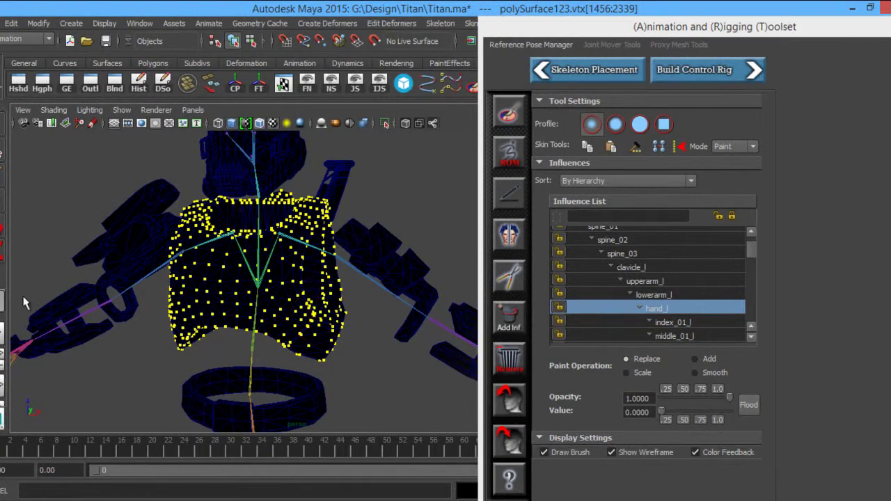
Return the armor mesh to object mode and mirror its skin weights across YZ, positive to negative, with closest joint and one to one association
key(w)
click(364, 354)
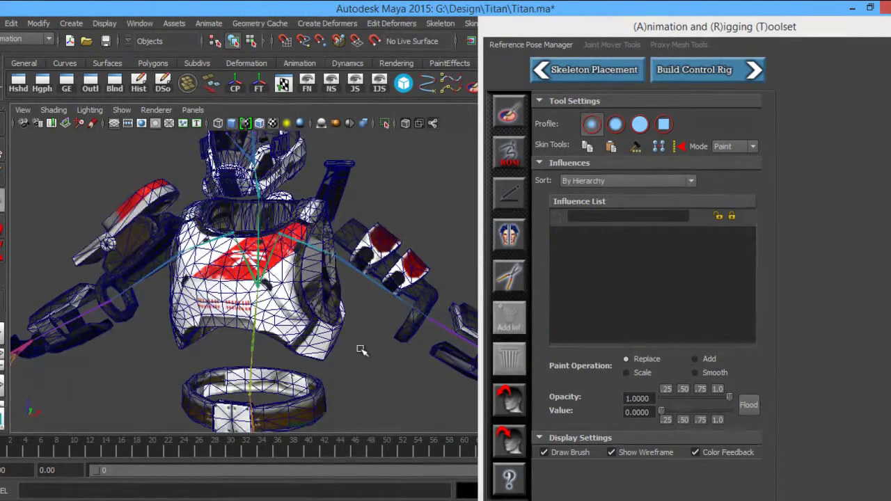
click(316, 298)
right_click(317, 298)
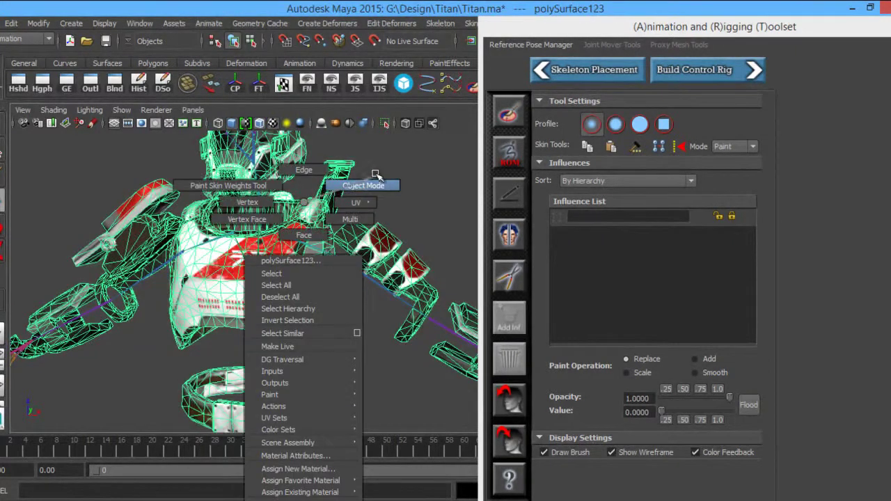
click(376, 174)
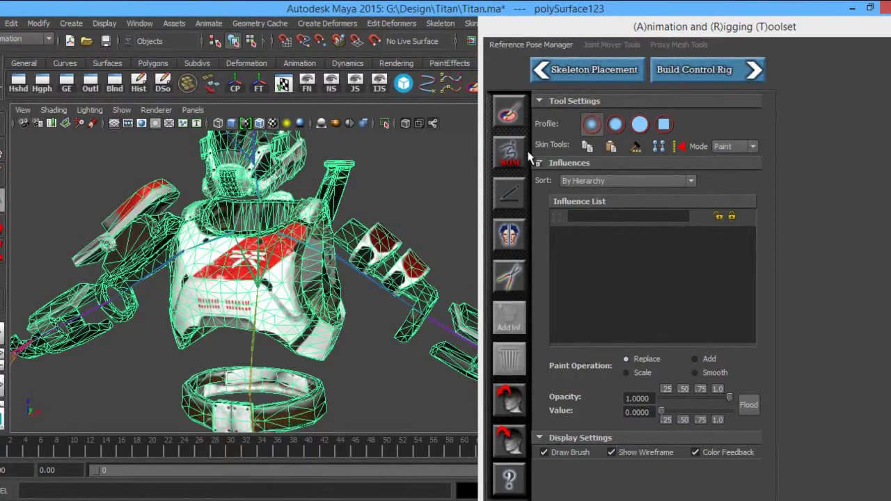
click(507, 237)
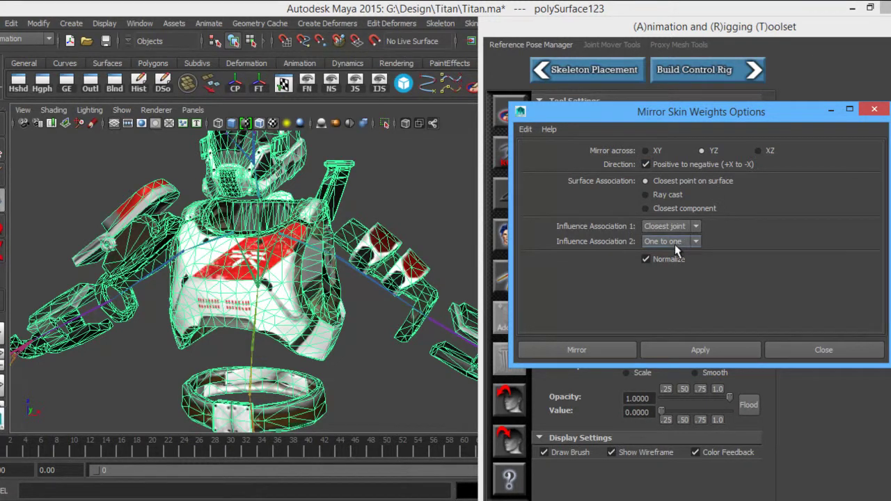
click(706, 352)
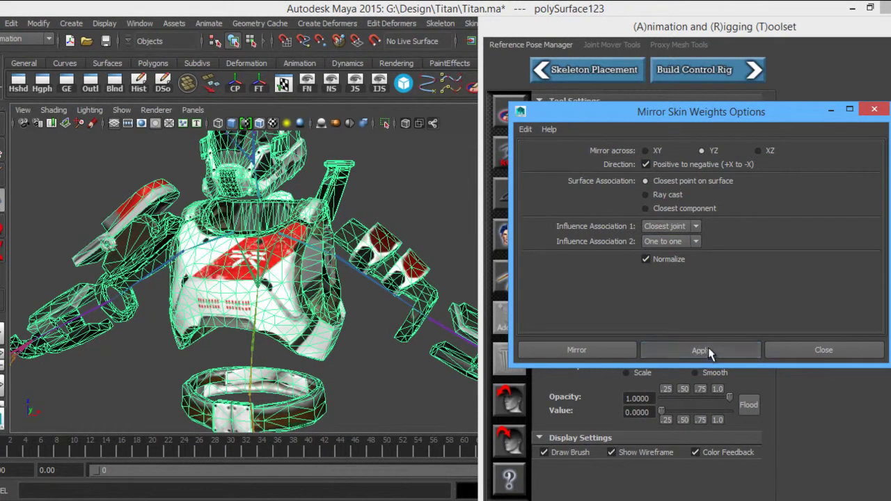
click(798, 353)
Examine the mirrored armor mesh from several angles, checking the chest plate and arms
alt+drag(345, 363, 327, 394)
mouse_move(2, 445)
mouse_down()
mouse_move(468, 454)
mouse_move(700, 444)
mouse_move(423, 458)
mouse_move(6, 430)
mouse_up()
alt+drag(255, 390, 290, 383)
alt+middle_drag(290, 383, 307, 367)
alt+drag(307, 367, 250, 269)
alt+drag(348, 381, 249, 330)
alt+middle_drag(249, 331, 306, 336)
alt+right_drag(306, 336, 418, 355)
alt+middle_drag(418, 355, 320, 369)
alt+drag(320, 370, 332, 342)
alt+drag(357, 391, 357, 348)
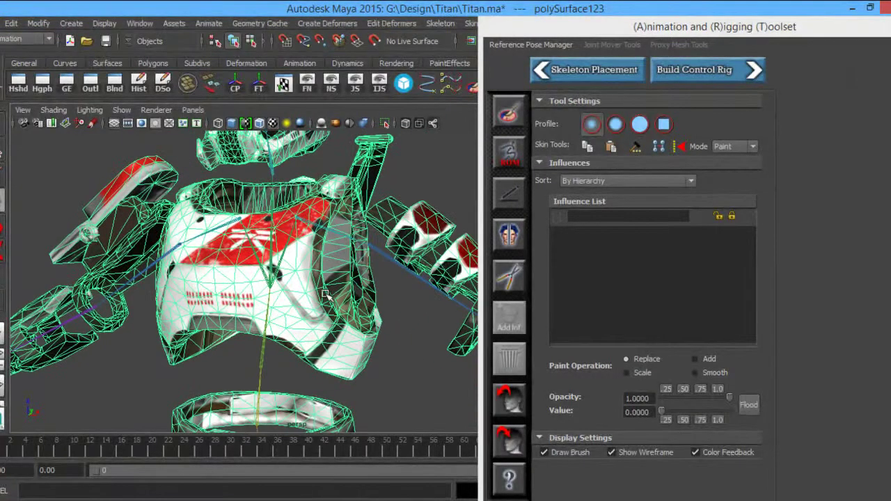
Resume skin weight painting on the chest plate vertices and flood clavicle_l with value 0 in Replace mode
right_drag(326, 202, 324, 287)
right_drag(274, 200, 273, 201)
alt+drag(344, 307, 371, 305)
click(509, 111)
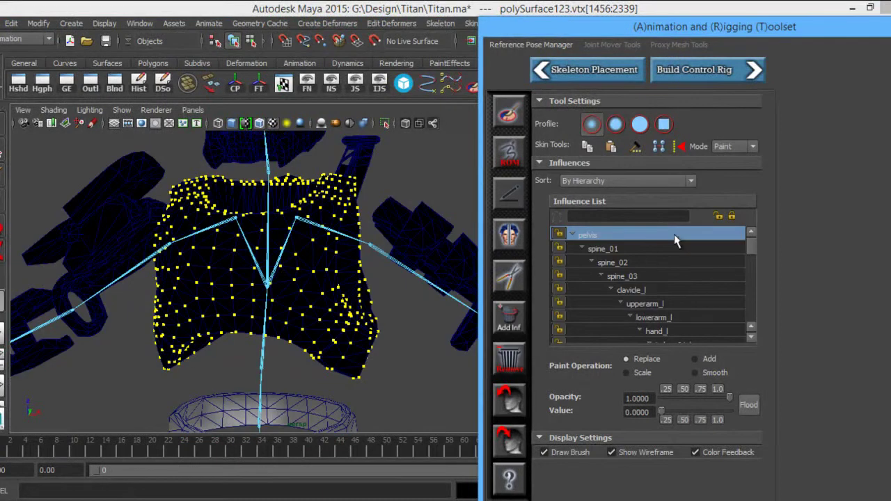
click(660, 249)
click(668, 263)
click(679, 276)
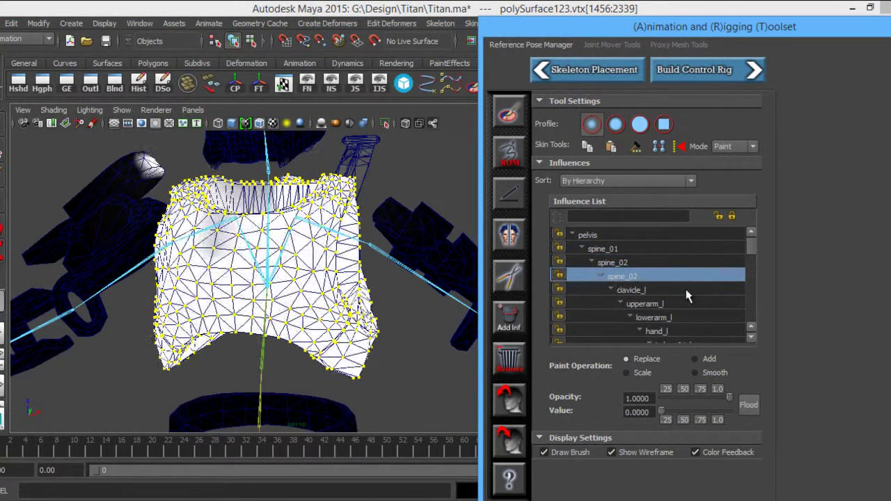
click(693, 290)
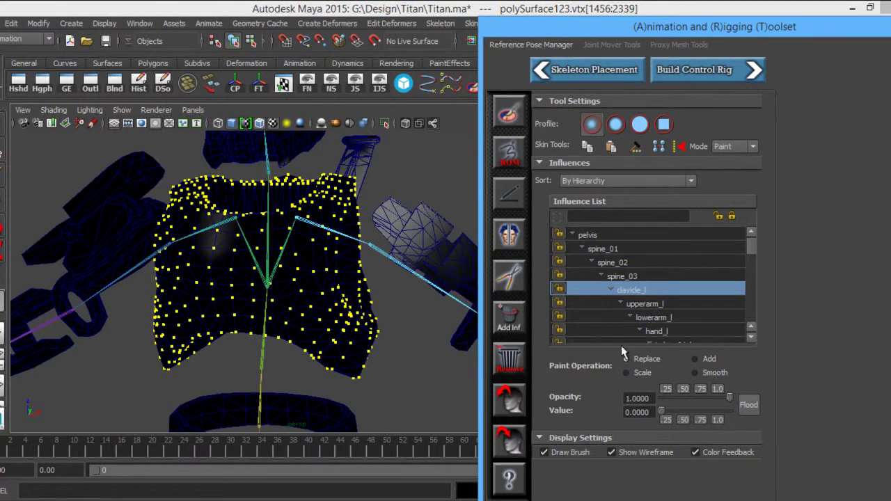
click(748, 406)
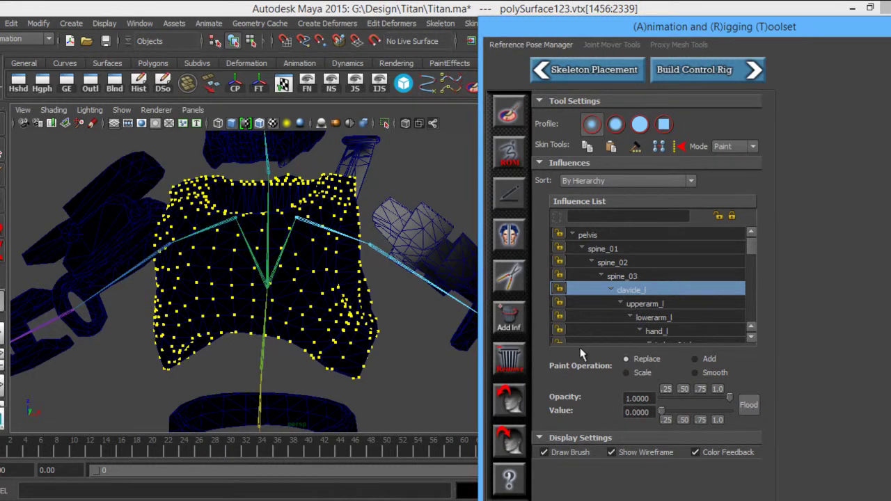
Check the upperarm_l and lowerarm_l weights on the chest plate and scrub the timeline to test its deformation
click(658, 305)
click(667, 318)
click(668, 304)
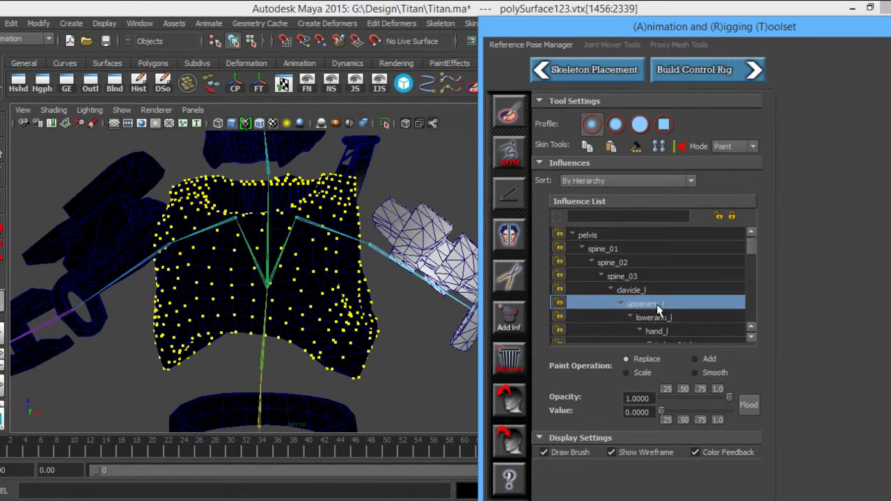
alt+drag(394, 291, 329, 311)
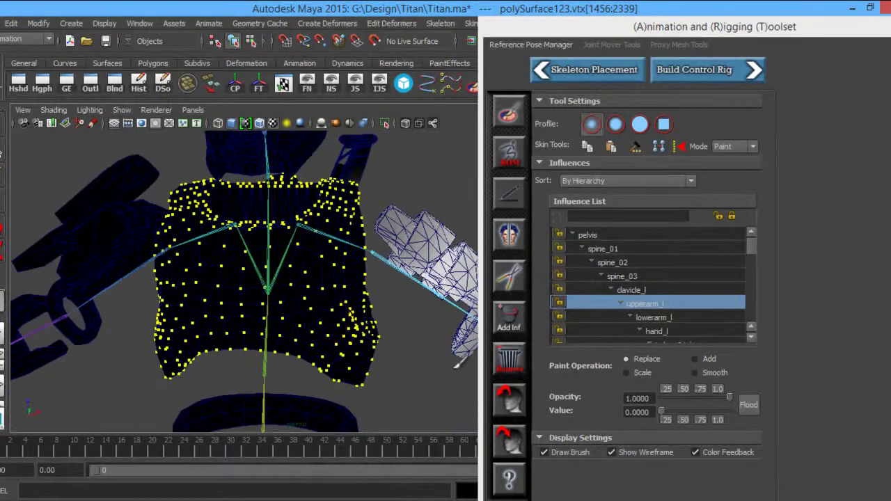
drag(132, 449, 628, 429)
alt+drag(418, 341, 315, 339)
mouse_move(6, 449)
mouse_down()
mouse_move(316, 443)
mouse_move(135, 426)
mouse_up()
Flood the chest plate vertices with value 0 in Replace mode for clavicle_r
alt+drag(254, 336, 525, 334)
drag(751, 249, 753, 282)
click(675, 284)
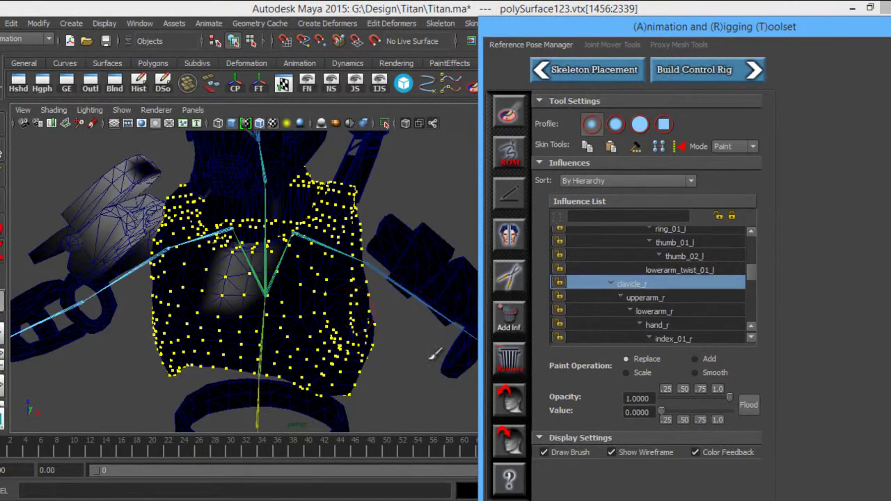
alt+drag(355, 307, 315, 304)
click(752, 407)
Check the chest plate for stray upperarm_r, lowerarm_r and hand_r weights
click(669, 298)
alt+drag(400, 320, 437, 329)
click(676, 311)
click(675, 325)
mouse_move(407, 321)
alt+mouse_down()
mouse_move(378, 318)
mouse_move(326, 342)
alt+mouse_up()
alt+drag(374, 374, 345, 341)
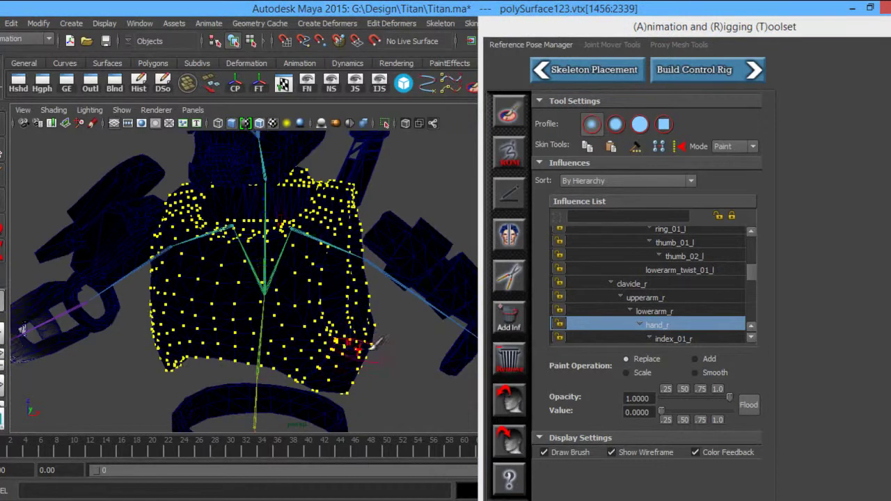
Switch the armor mesh back to vertex selection, select vertices on top of the helmet and grow the selection over the helmet
key(w)
alt+middle_drag(348, 293, 360, 389)
click(414, 265)
click(291, 196)
right_drag(298, 167, 238, 170)
alt+middle_drag(303, 163, 310, 220)
alt+drag(319, 264, 312, 279)
drag(285, 175, 331, 241)
key(shift+period)
key(shift+period)
key(shift+period)
key(shift+period)
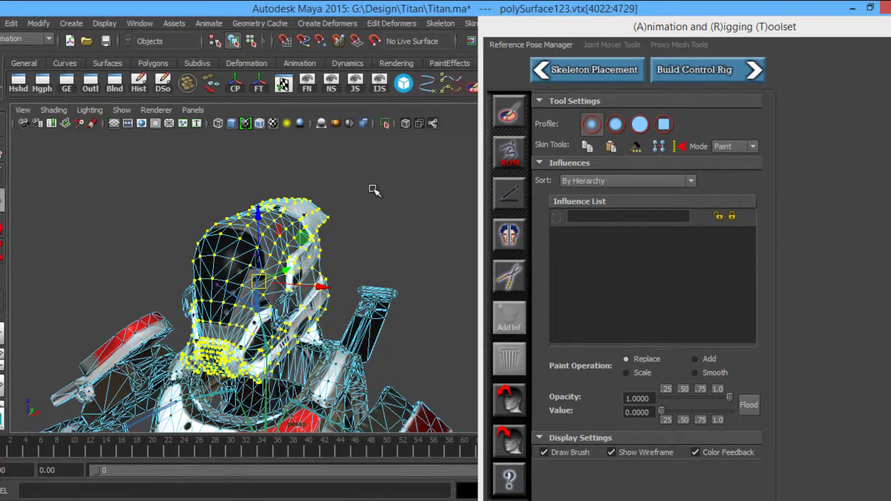
Grow the vertex selection further to include the small pieces on both sides of the helmet
alt+drag(330, 348, 334, 320)
scroll(335, 321, up, 5)
alt+drag(402, 362, 292, 287)
key(shift+period)
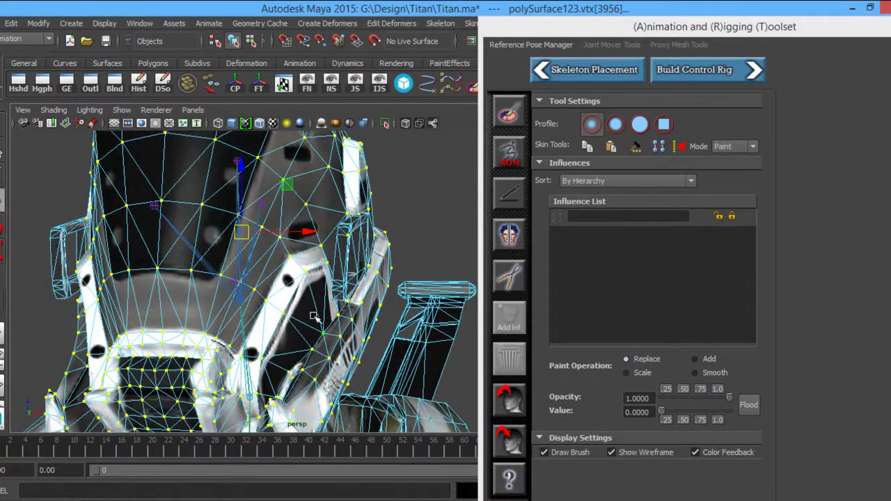
key(shift+period)
key(shift+period)
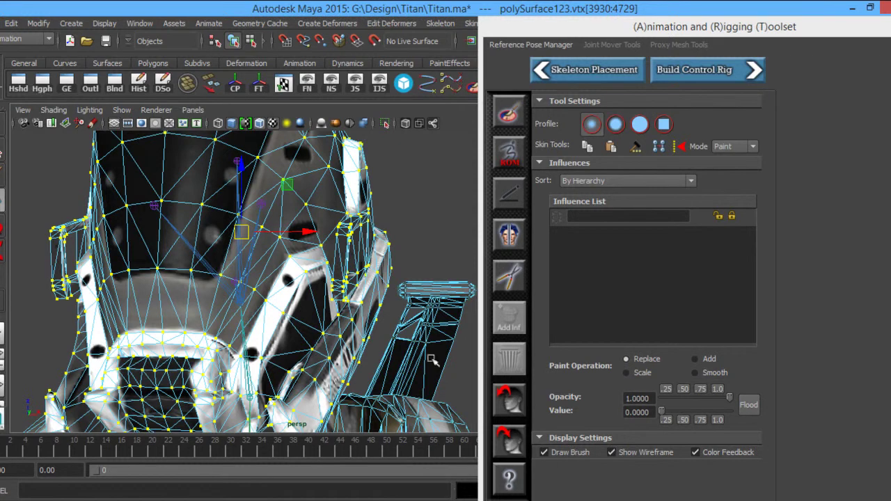
key(f)
Start skin weight painting on the helmet vertices and check their spine_01, spine_02 and spine_03 weights
click(509, 112)
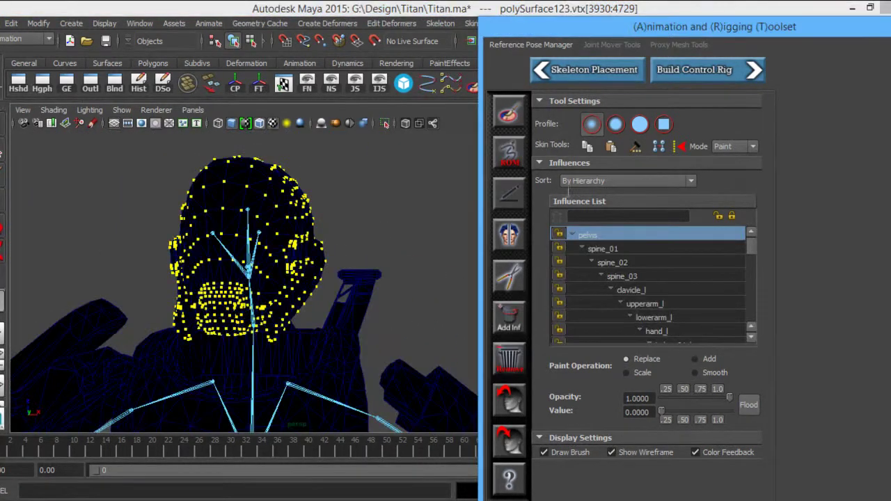
alt+drag(417, 268, 375, 284)
click(641, 249)
alt+drag(424, 336, 408, 277)
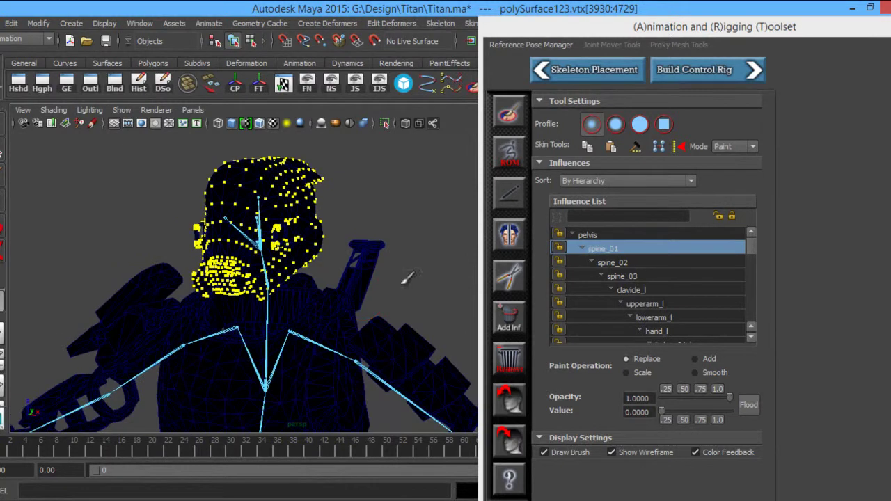
click(655, 263)
click(643, 277)
alt+drag(388, 343, 362, 340)
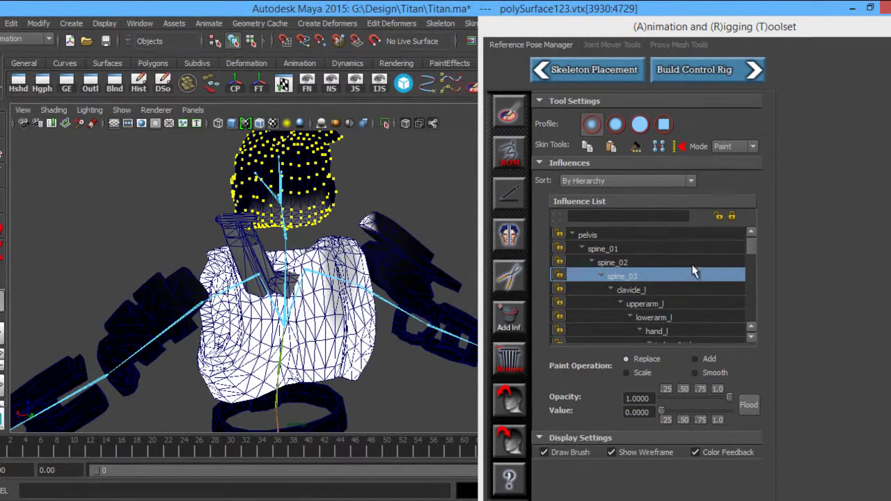
Flood the helmet vertices with value 1.0 in Add mode for the head joint
drag(754, 254, 758, 312)
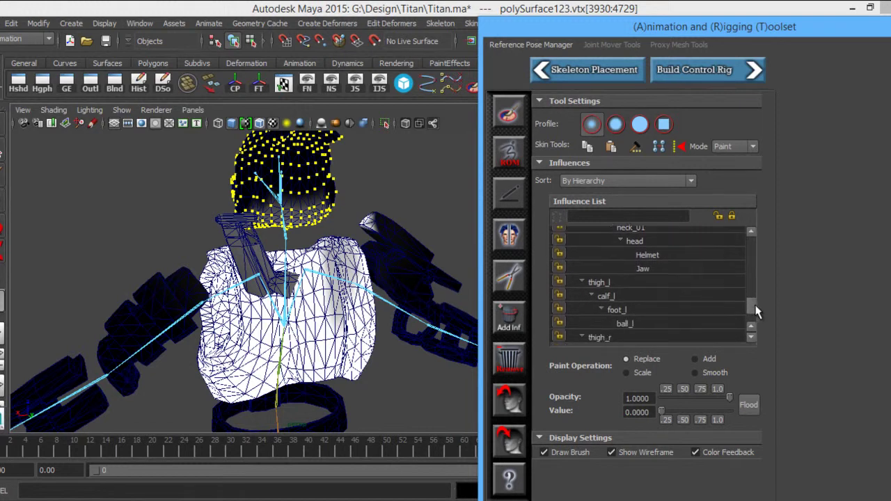
click(670, 241)
alt+drag(218, 324, 435, 264)
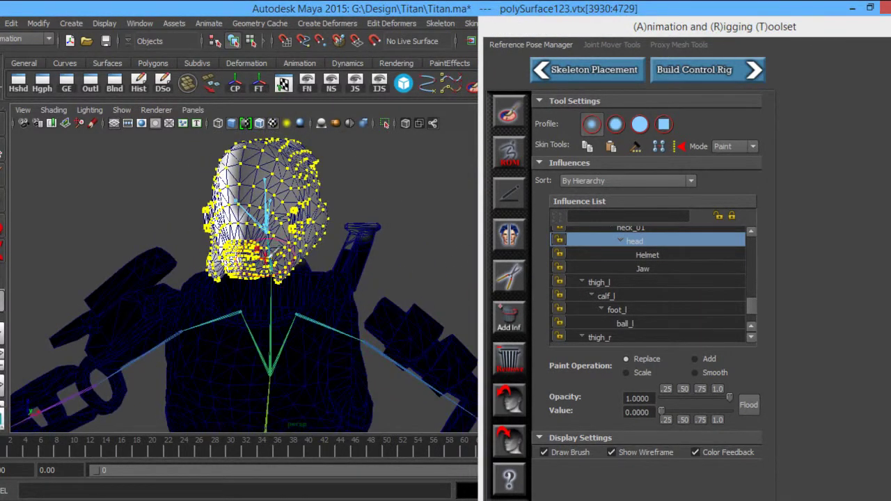
click(708, 361)
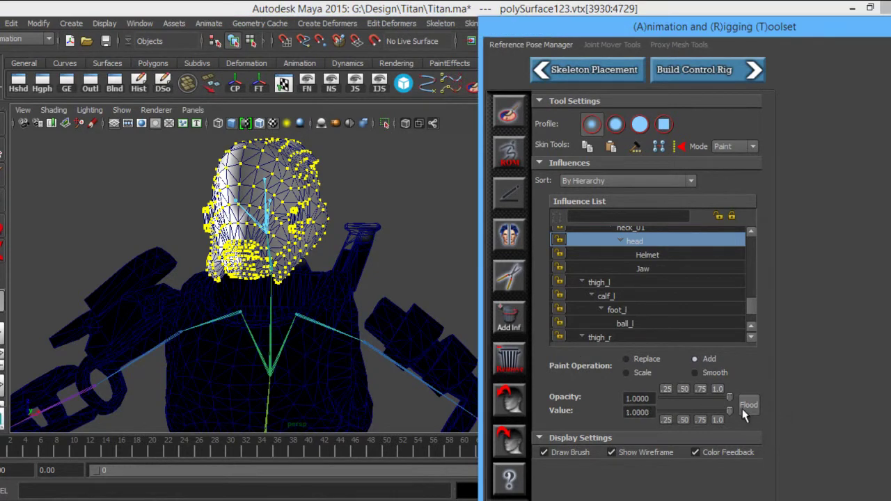
click(747, 406)
alt+drag(348, 278, 372, 321)
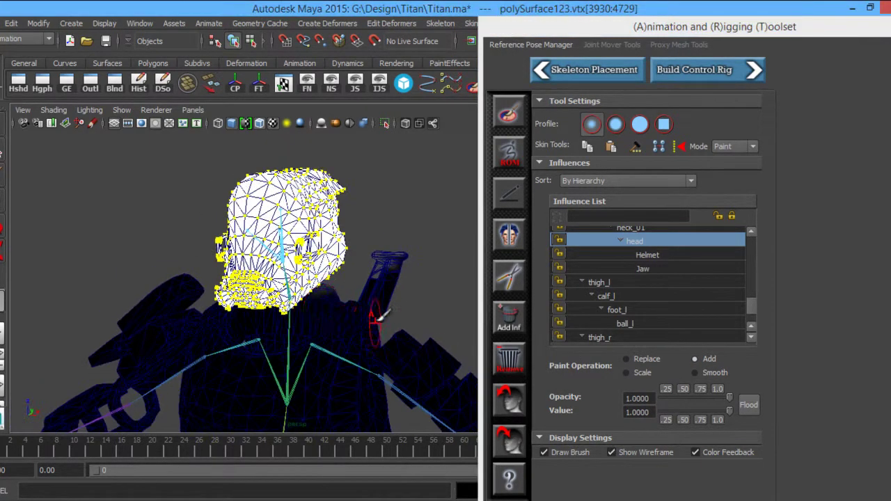
Compare the head and Helmet influences, and flood the helmet vertices with value 1.0 in Add mode for the Helmet joint
click(667, 257)
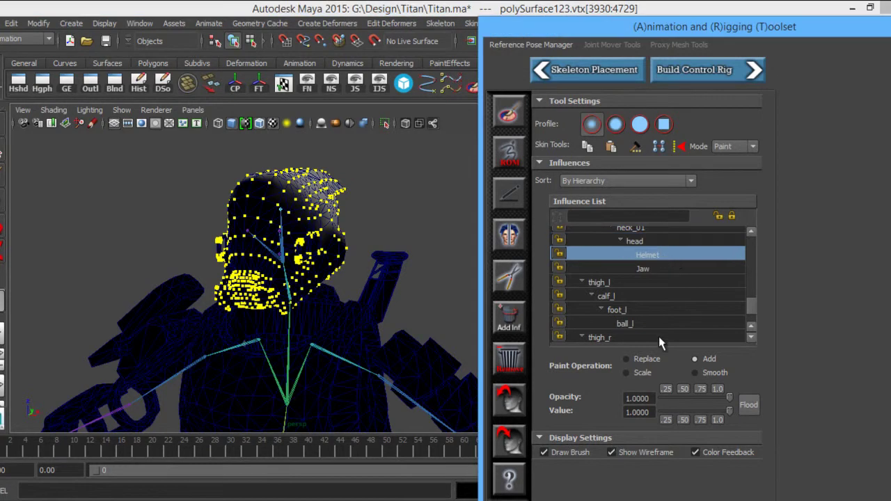
click(667, 241)
click(663, 256)
click(743, 404)
Flood the helmet vertices with value 0 in Replace mode for the head joint
click(651, 242)
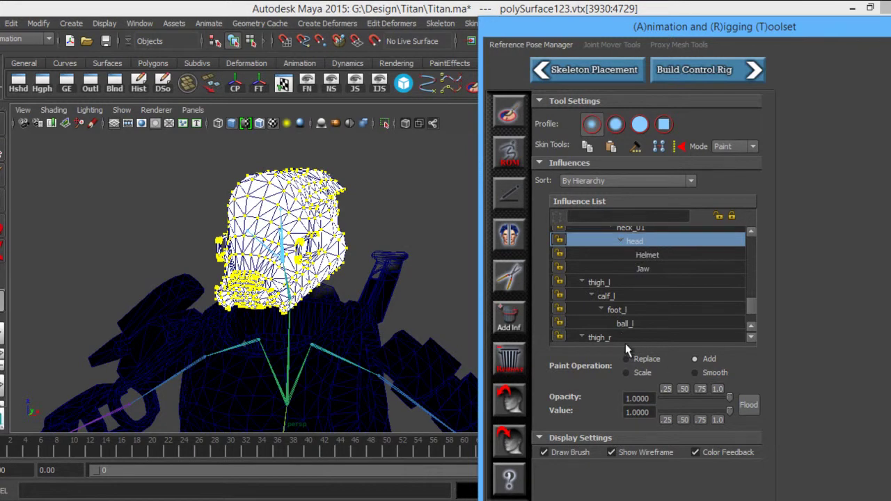
drag(727, 409, 692, 411)
click(752, 406)
alt+drag(358, 302, 287, 296)
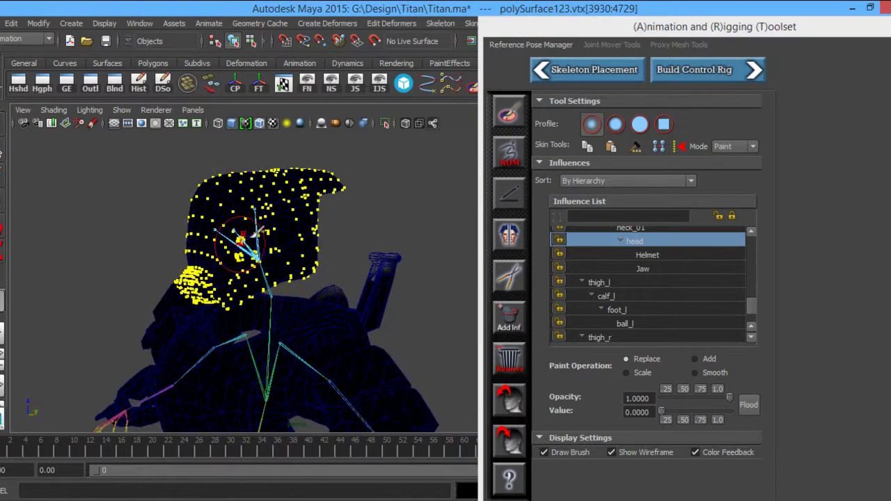
Flood the helmet vertices with value 0 in Replace mode for the Jaw joint
mouse_move(342, 319)
alt+mouse_down()
mouse_move(415, 326)
mouse_move(380, 302)
alt+mouse_up()
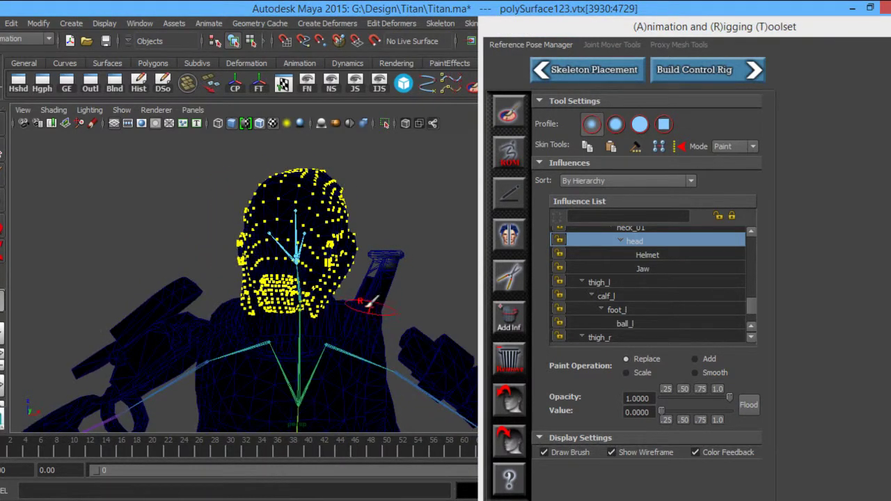
click(677, 268)
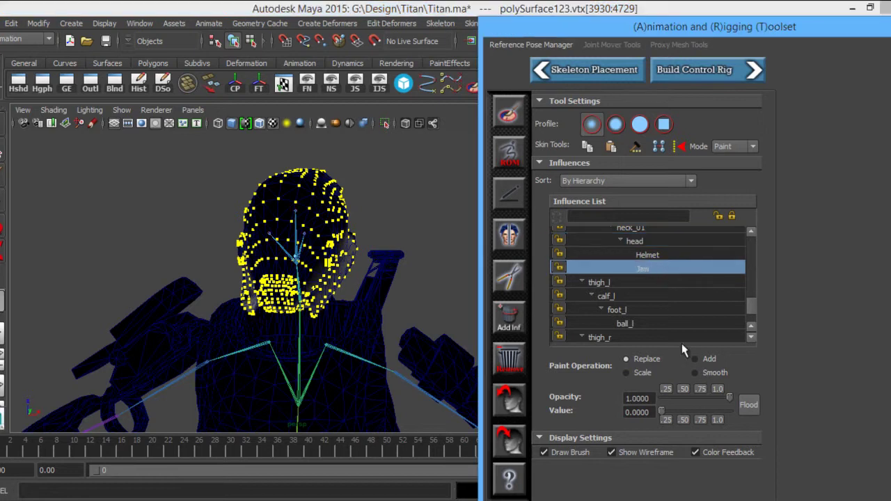
alt+drag(348, 344, 298, 334)
click(749, 406)
Flood the helmet vertices with value 0 in Replace mode for the clavicle_r joint and check the upperarm_r influence
drag(750, 315, 751, 279)
click(639, 268)
mouse_move(346, 345)
alt+mouse_down()
mouse_move(446, 357)
mouse_move(460, 387)
alt+mouse_up()
click(748, 407)
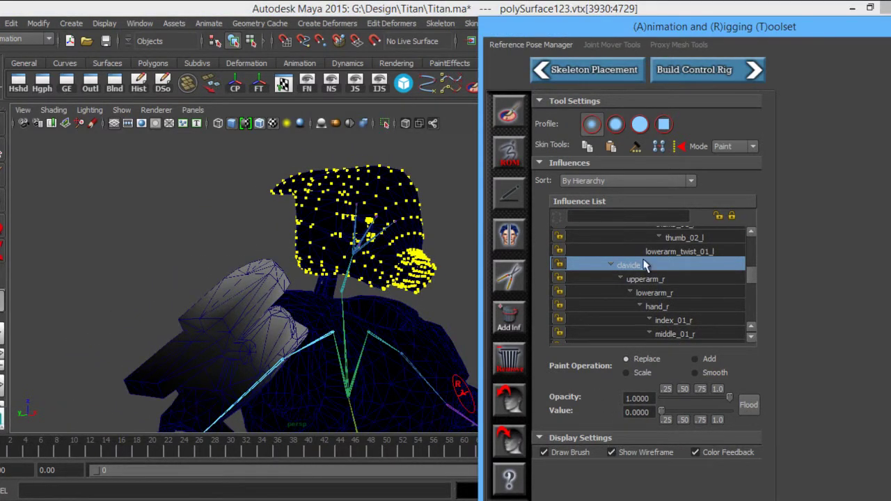
click(679, 279)
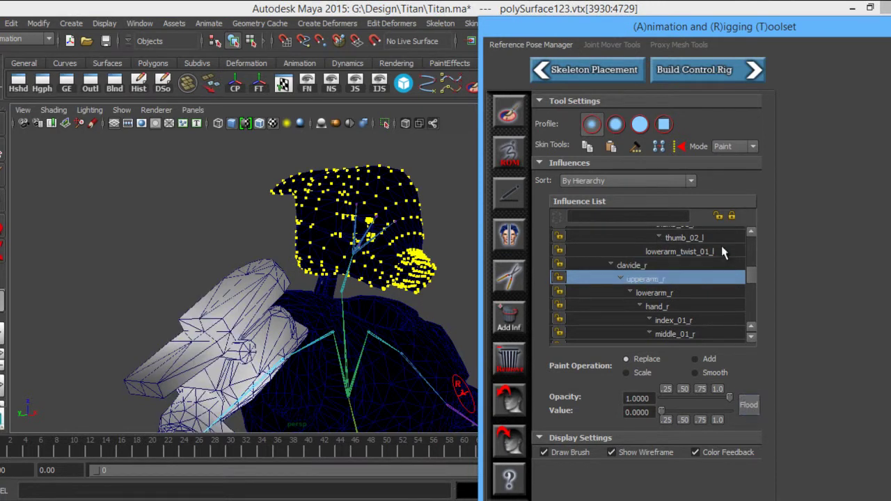
Display the clavicle_l influence and move the timeline to frame 11 to inspect the helmet's lower edge for stray pulled vertices
scroll(758, 293, up, 7)
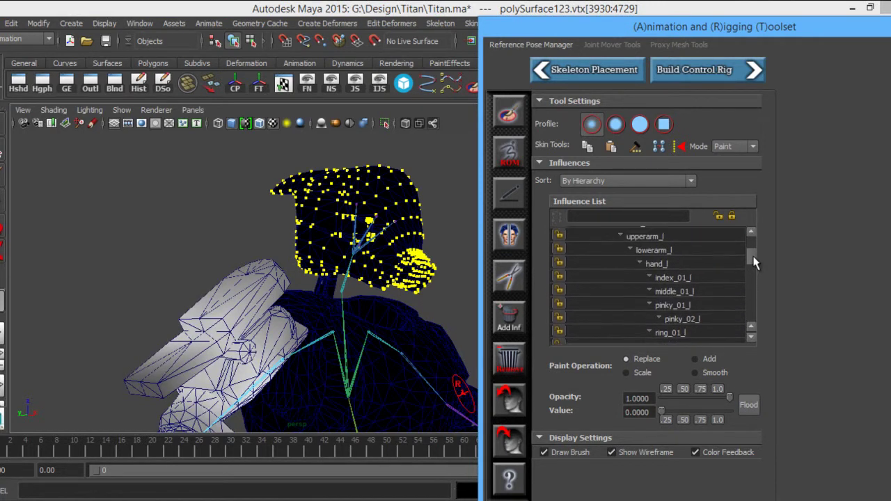
click(656, 241)
alt+drag(357, 327, 202, 336)
alt+middle_drag(380, 340, 390, 344)
alt+right_drag(337, 294, 426, 354)
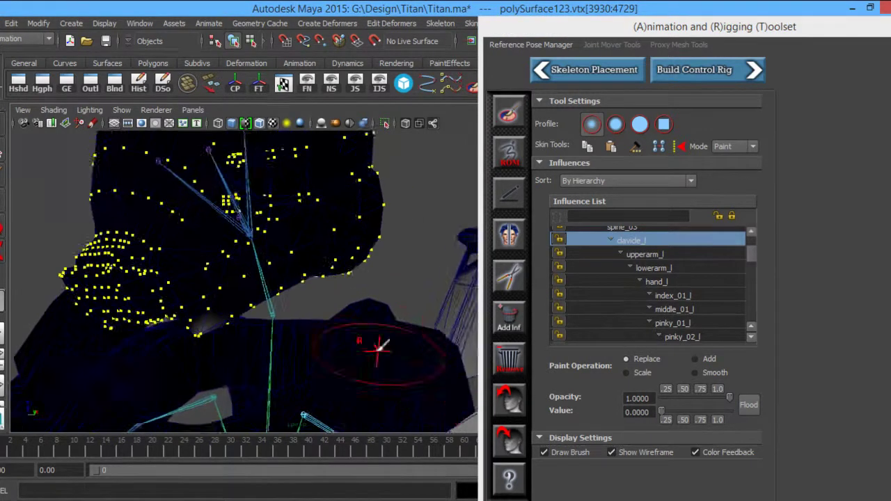
alt+middle_drag(425, 354, 449, 335)
drag(55, 444, 90, 432)
alt+drag(278, 361, 311, 354)
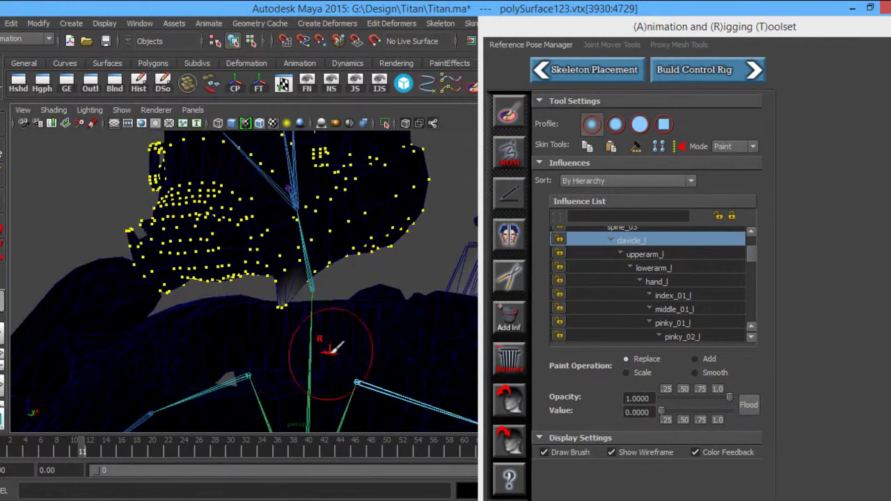
alt+right_drag(402, 360, 318, 321)
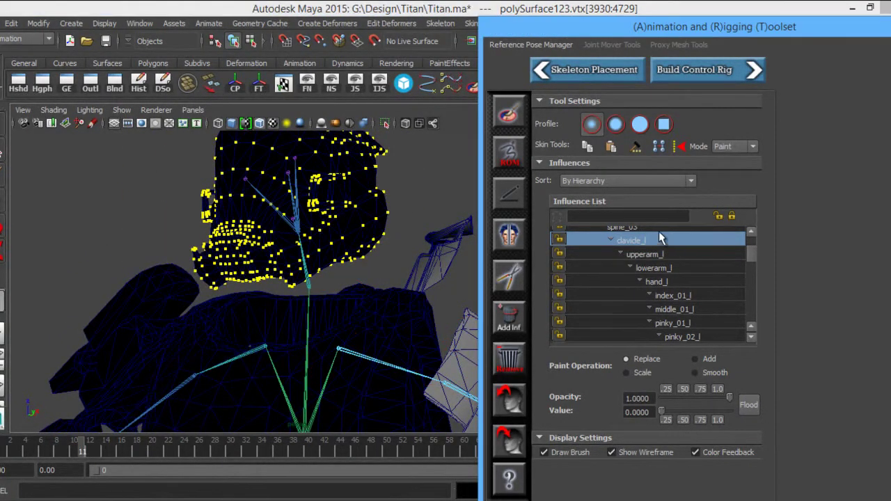
Flood the helmet vertices with value 0 in Replace mode for the spine_03 joint
drag(754, 259, 754, 253)
click(658, 264)
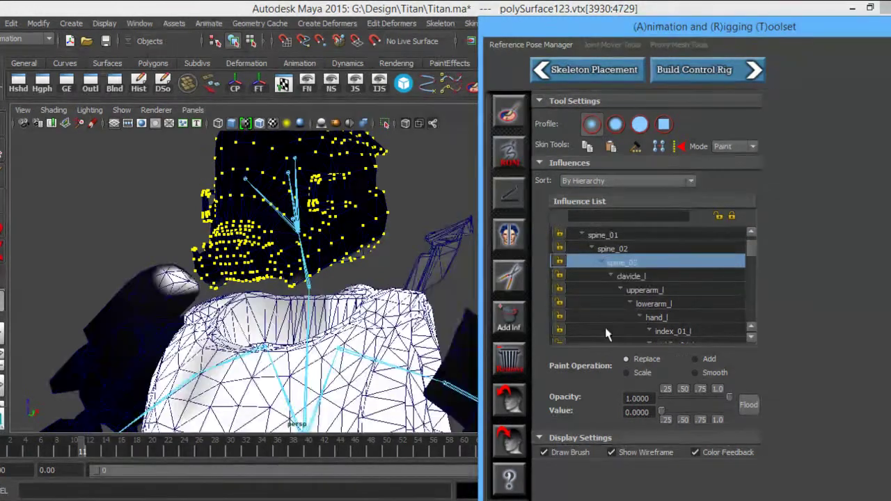
alt+drag(362, 308, 416, 286)
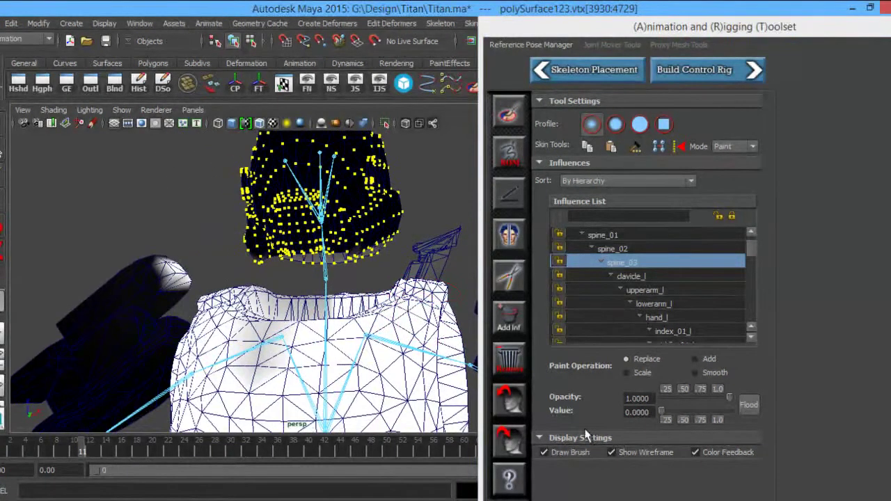
click(755, 407)
alt+drag(363, 310, 338, 317)
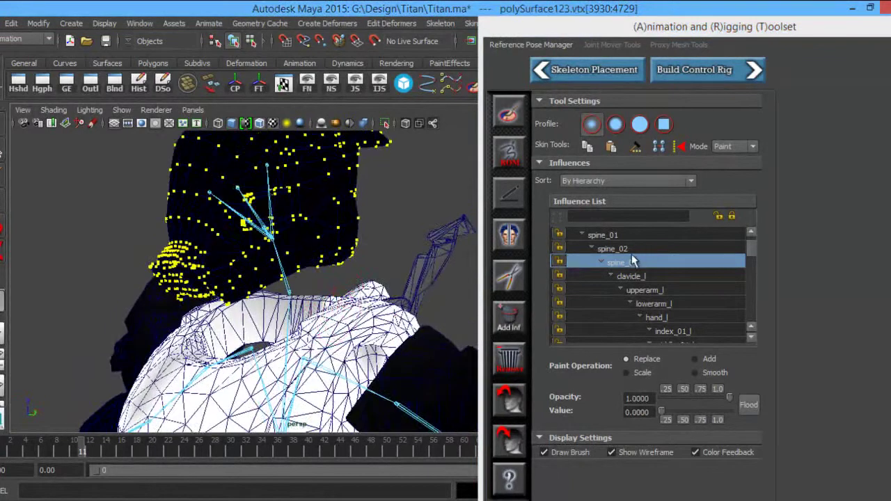
Check the helmet vertices' spine_02 and upperarm_l weights and leave skin weight painting
click(637, 250)
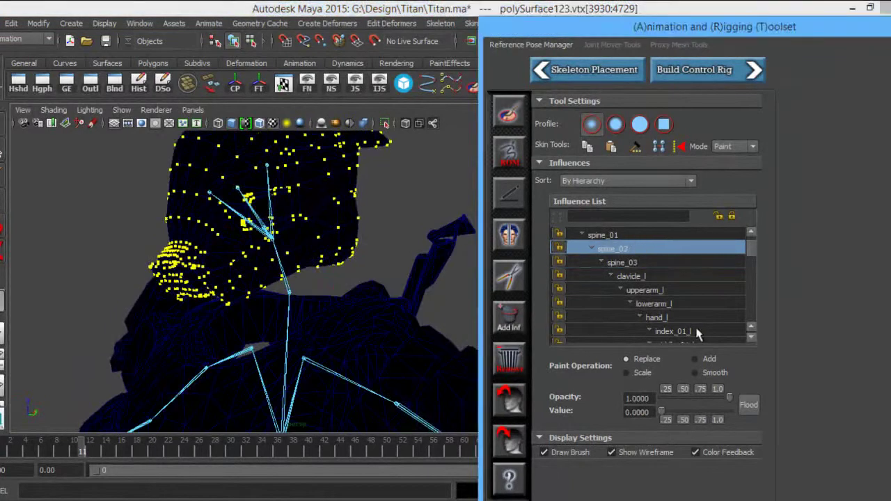
click(672, 289)
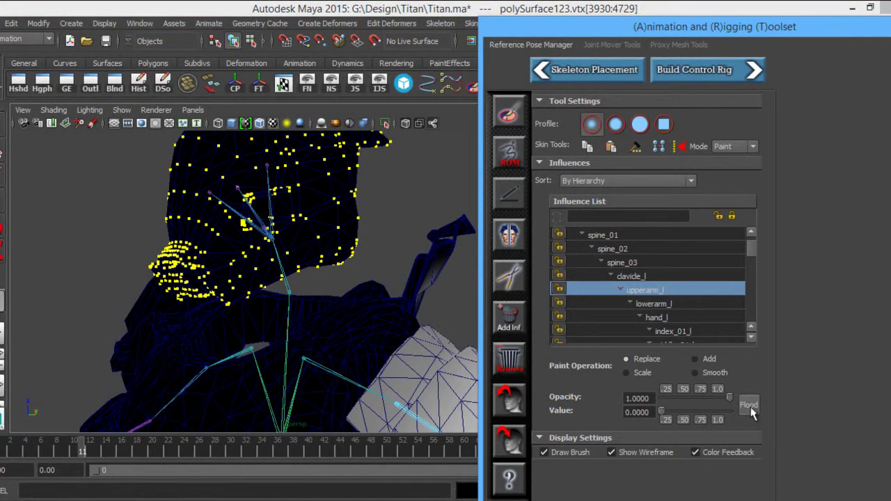
mouse_move(362, 325)
alt+mouse_down()
mouse_move(411, 335)
mouse_move(400, 348)
mouse_move(417, 348)
mouse_move(397, 344)
alt+mouse_up()
key(w)
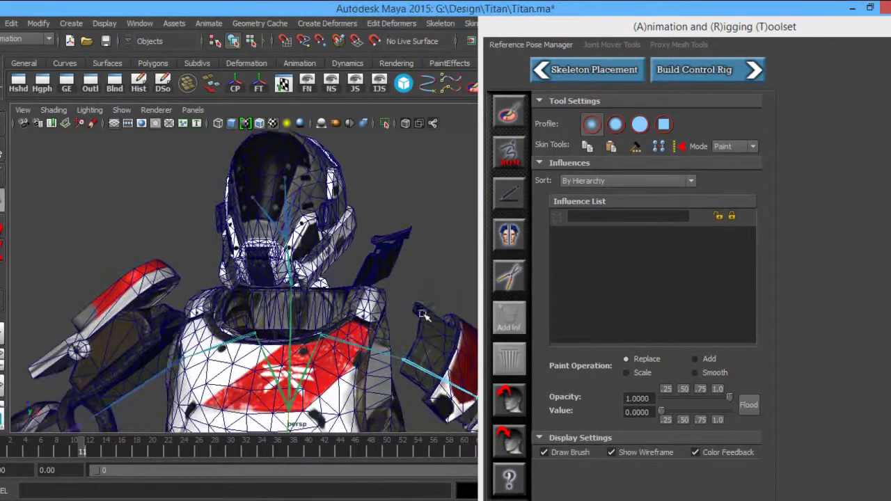
Select the Helmet joint in the viewport and move the rigging toolset window clear of the side panel
alt+right_drag(425, 315, 384, 299)
alt+middle_drag(384, 254, 392, 287)
alt+right_drag(392, 286, 406, 274)
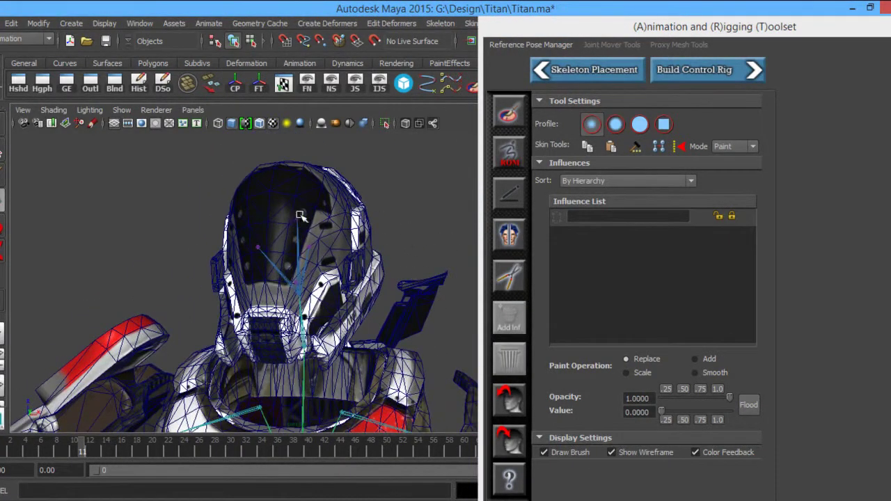
click(377, 328)
drag(783, 9, 432, 56)
double_click(417, 55)
drag(704, 28, 335, 435)
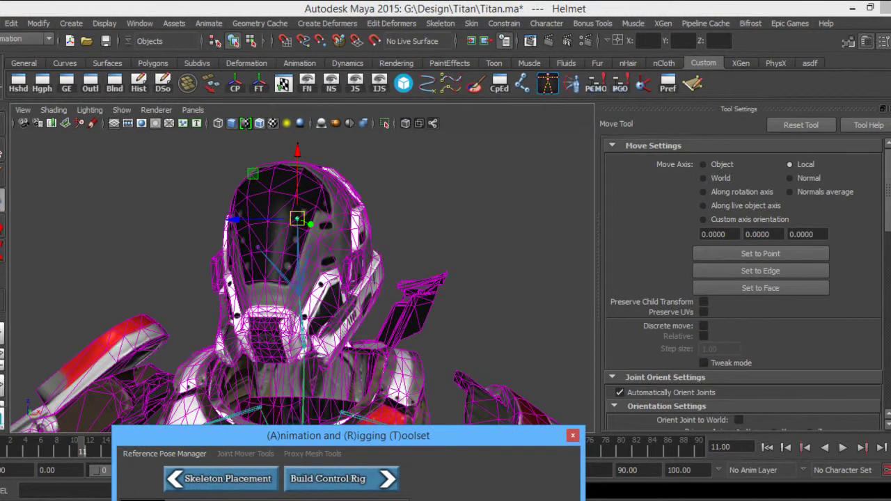
Rotate the Helmet joint sideways to test the helmet's skinning and place the toolset window back beside the viewport
click(889, 226)
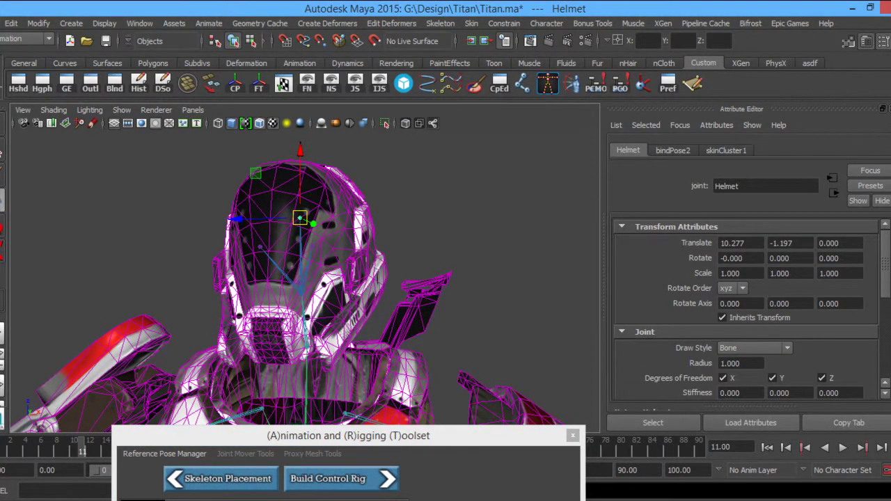
click(889, 279)
key(e)
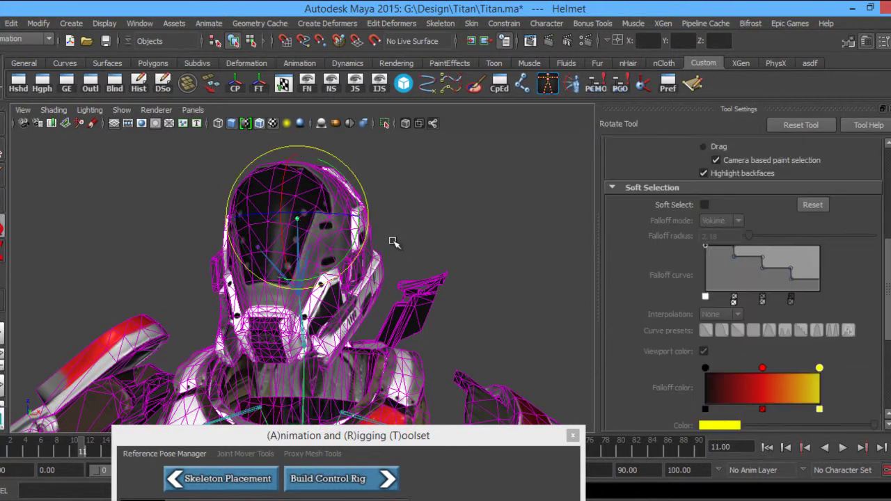
drag(348, 182, 424, 313)
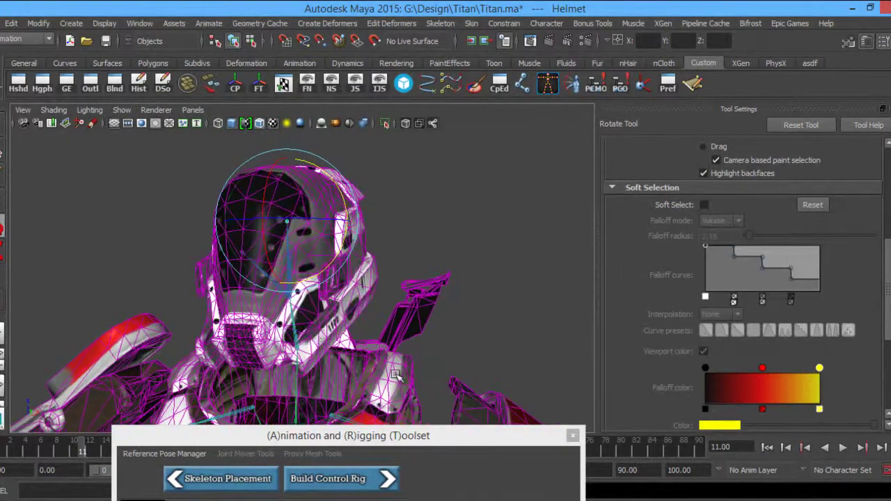
drag(385, 438, 766, 48)
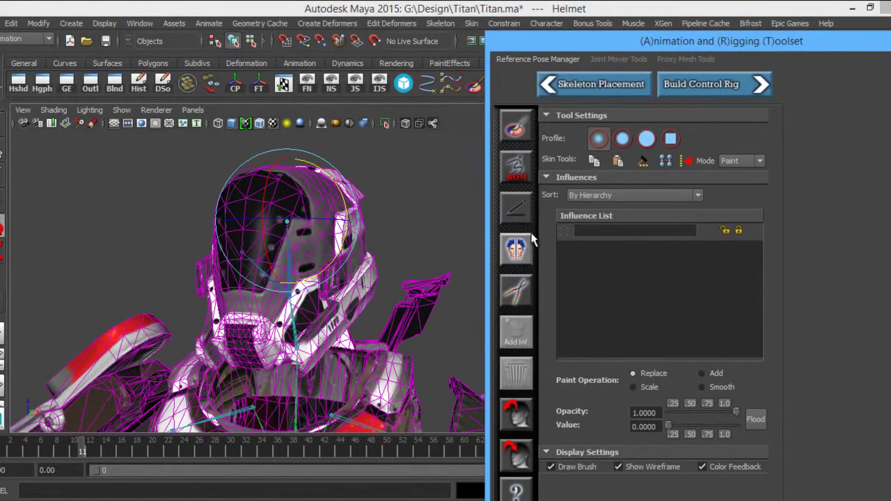
Select the vertices of the upright fin behind the left shoulder and grow the selection to cover the piece
alt+middle_drag(411, 316, 448, 281)
alt+drag(448, 281, 236, 230)
click(235, 229)
right_drag(230, 203, 175, 202)
drag(160, 193, 243, 264)
alt+middle_drag(214, 286, 231, 269)
key(shift+period)
key(shift+period)
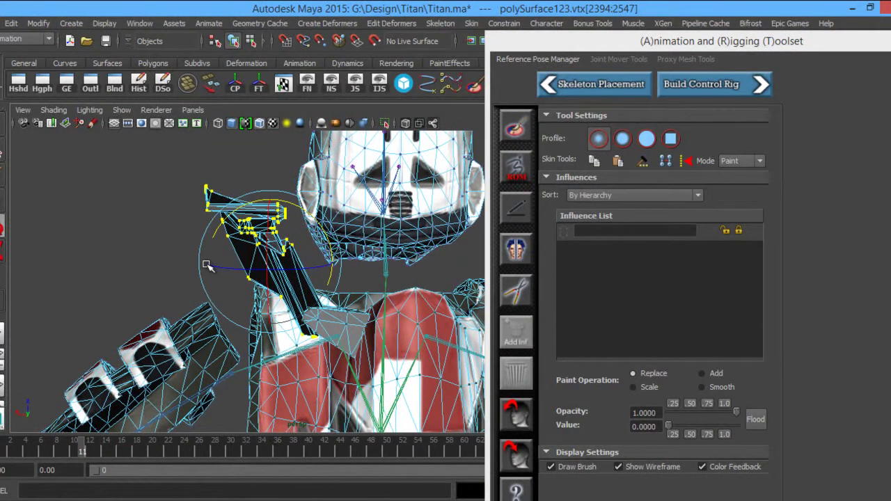
Add the grey mounting piece at the fin's base to the vertex selection and grow the selection over it
alt+middle_drag(367, 346, 305, 302)
shift+click(276, 285)
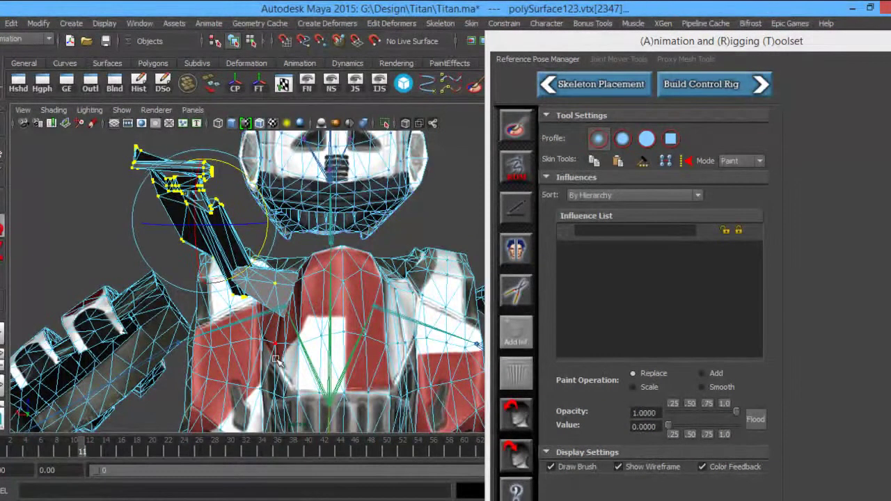
key(shift+period)
key(shift+period)
alt+drag(277, 359, 382, 366)
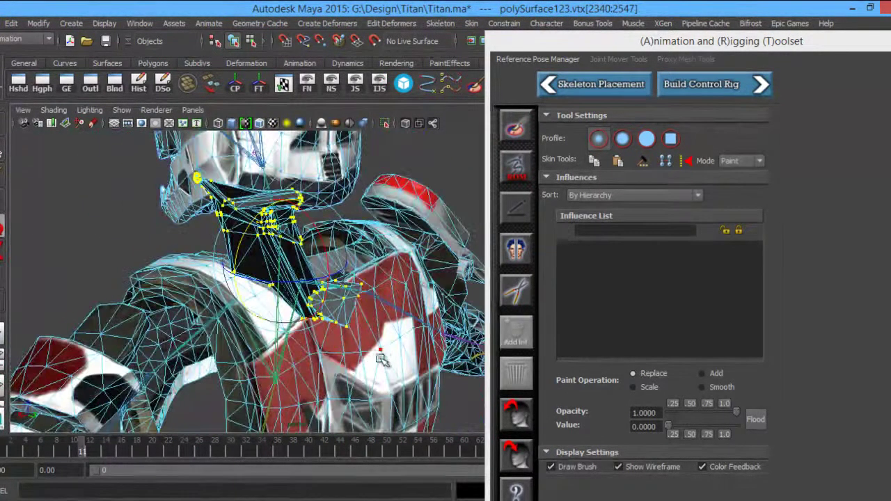
Start skin weight painting on the fin and mount vertices and flood them with value 1.0 in Add mode for spine_03
click(531, 131)
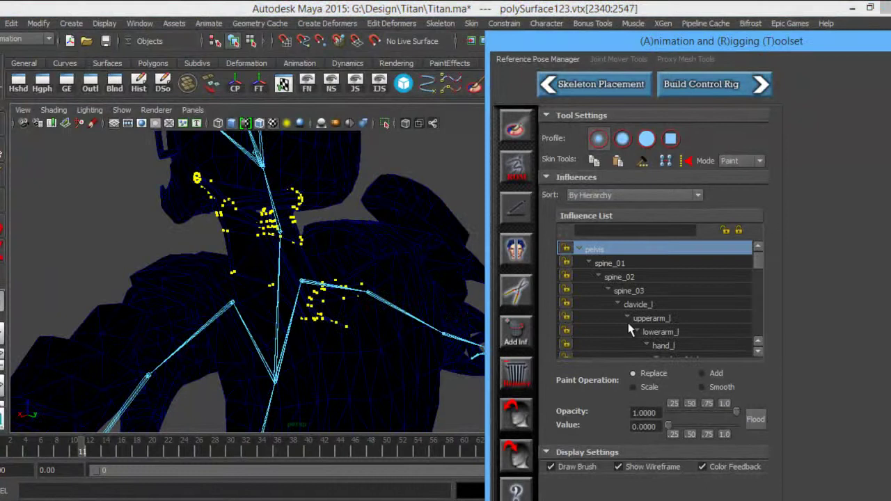
click(657, 266)
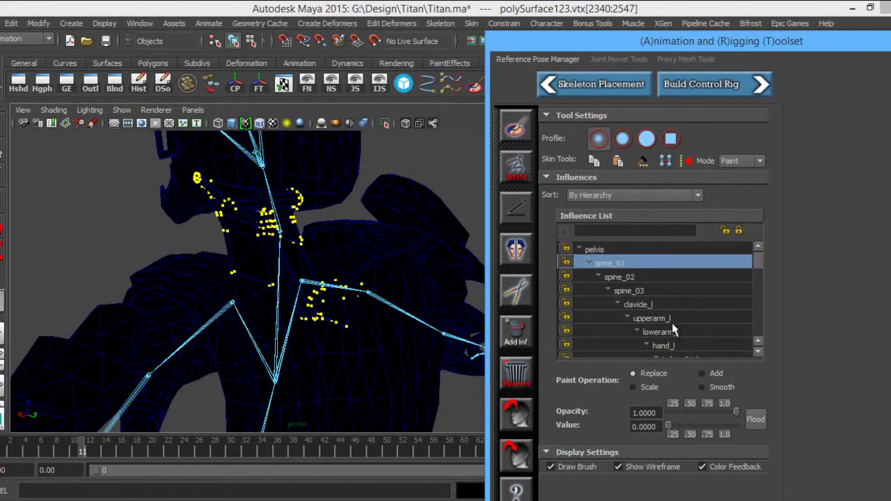
scroll(731, 279, down, 1)
click(686, 268)
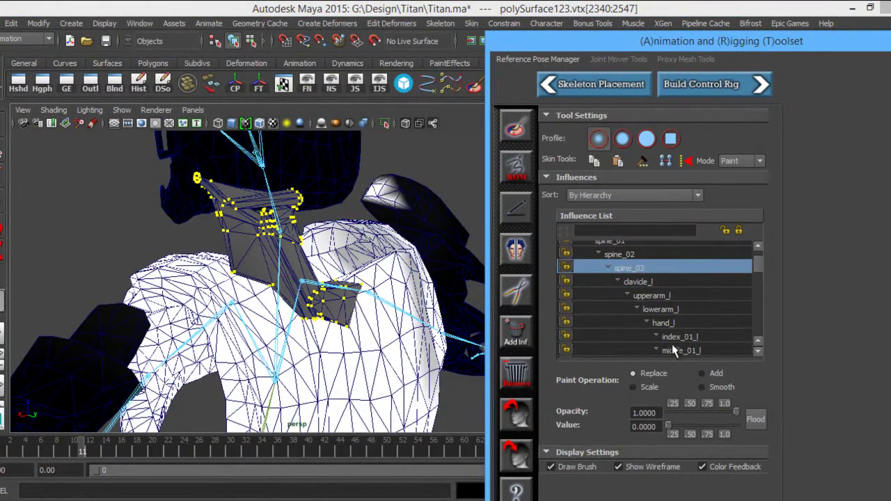
drag(669, 424, 736, 424)
click(716, 375)
click(756, 419)
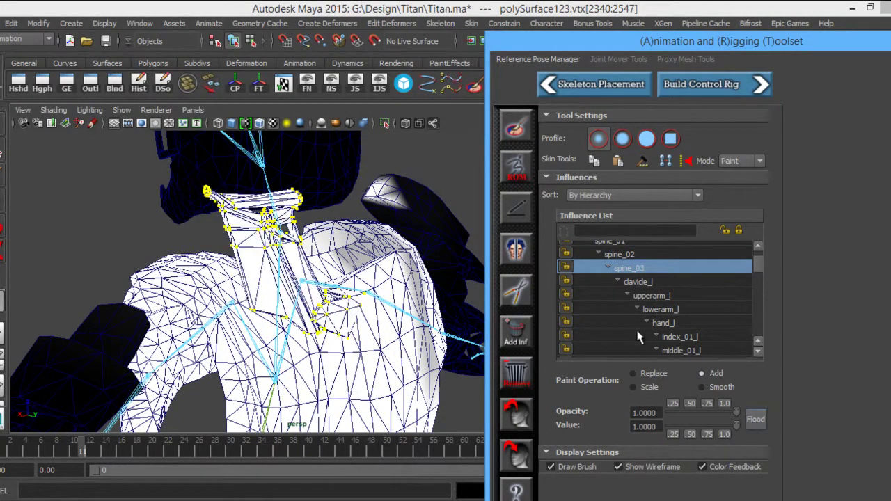
Flood the fin and mount vertices with value 0 in Replace mode for the spine_02 and clavicle_l joints
click(642, 255)
drag(689, 424, 663, 425)
click(648, 374)
click(757, 421)
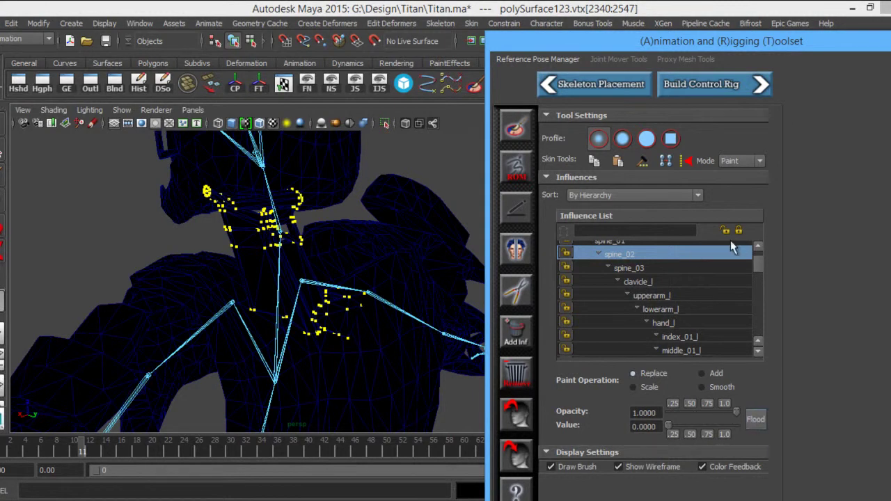
click(641, 282)
click(757, 420)
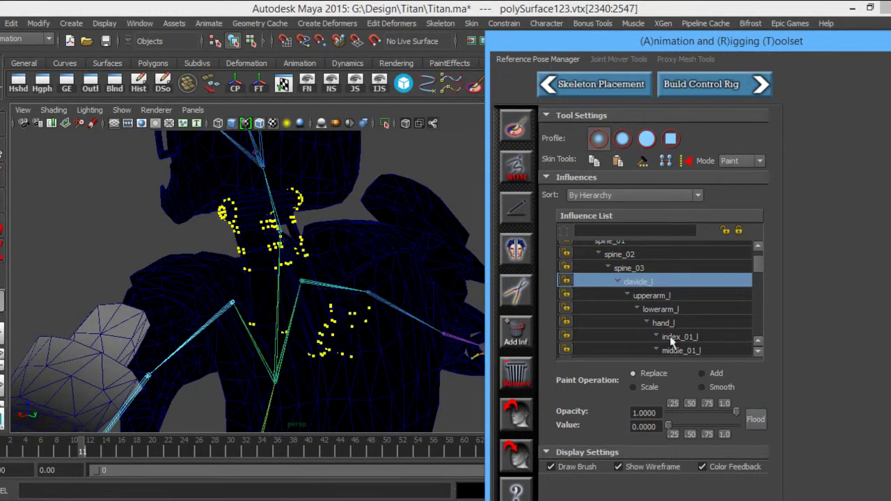
Check the fin and mount vertices for leftover upperarm_l, lowerarm_l, spine_01, spine_02 and pelvis weights
click(665, 297)
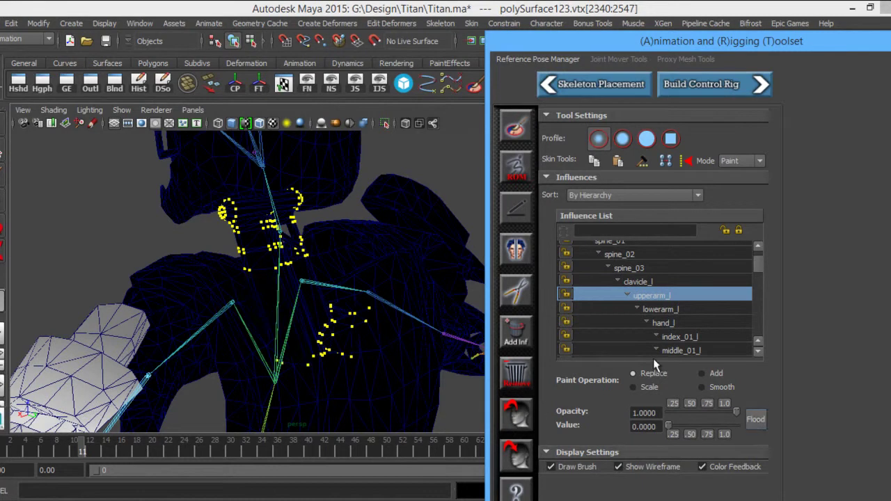
click(655, 310)
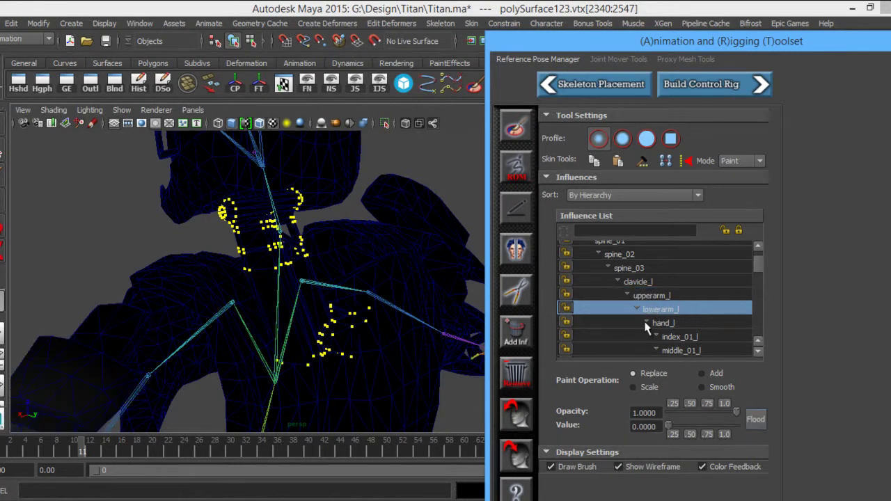
mouse_move(764, 273)
mouse_down()
mouse_move(763, 282)
mouse_move(760, 266)
mouse_up()
click(638, 266)
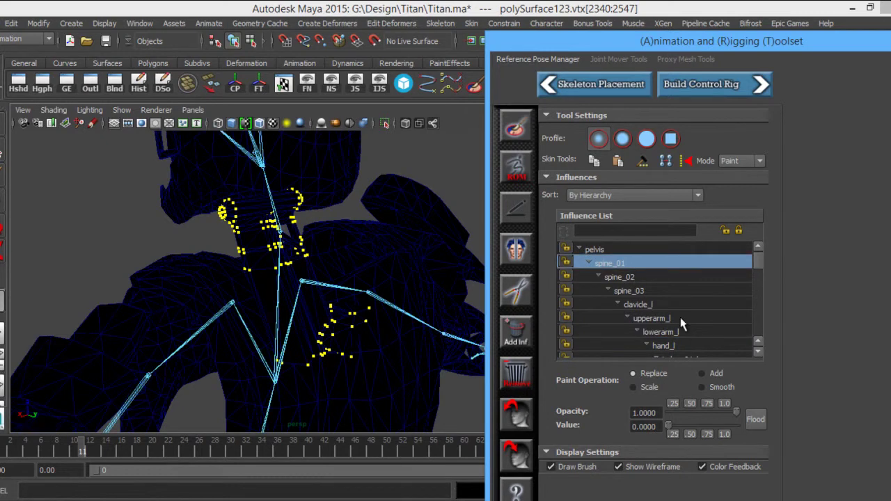
click(639, 278)
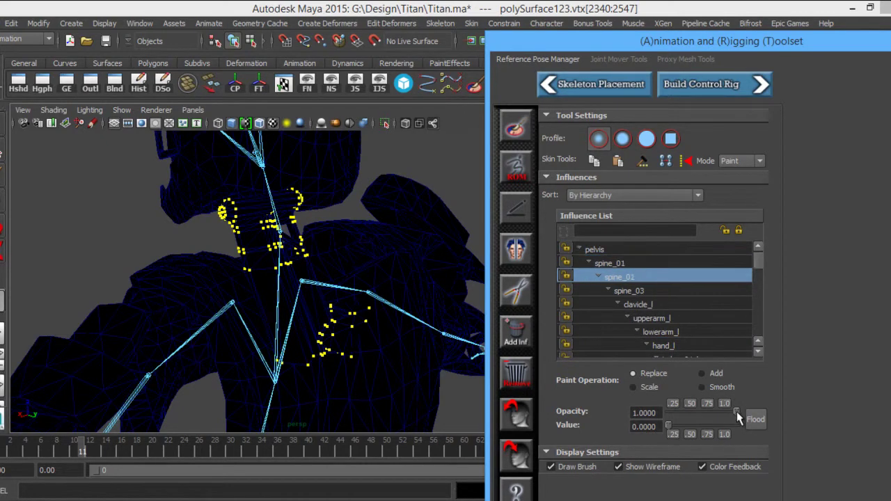
click(642, 250)
Flood the fin and mount vertices with value 0 for neck_01 and head, and check their Helmet and Jaw weights
drag(757, 263, 757, 319)
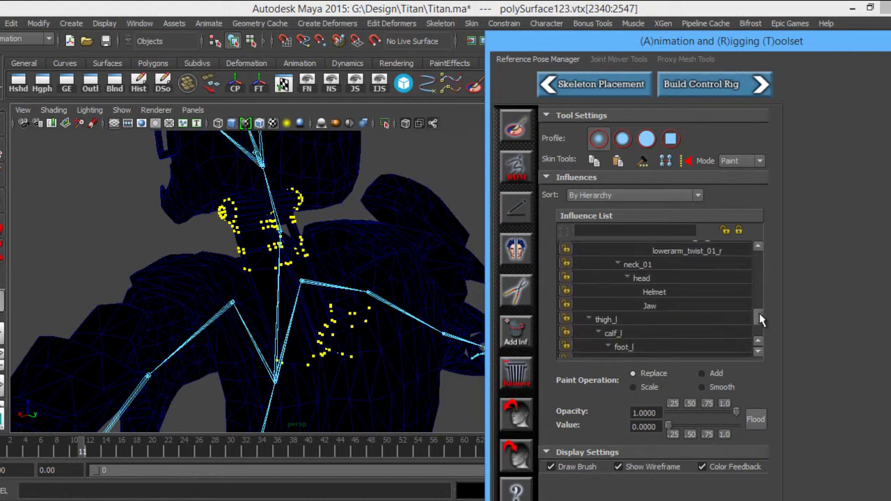
click(673, 270)
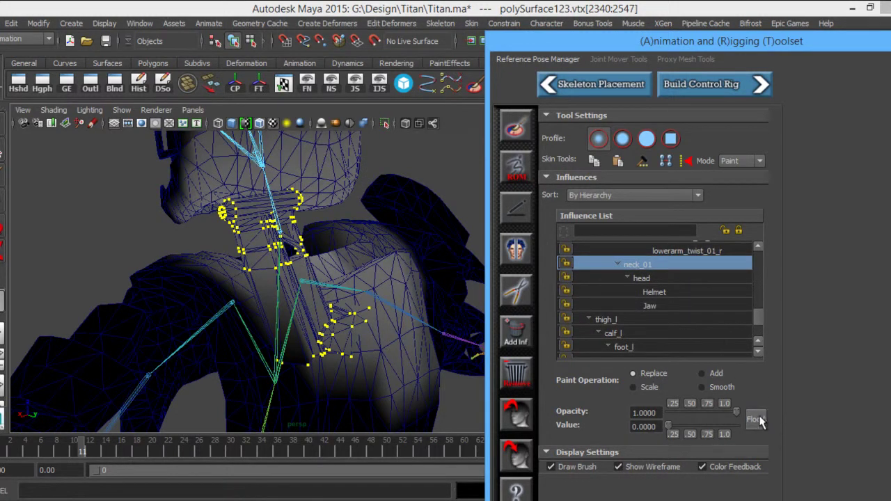
click(754, 421)
click(666, 280)
click(754, 420)
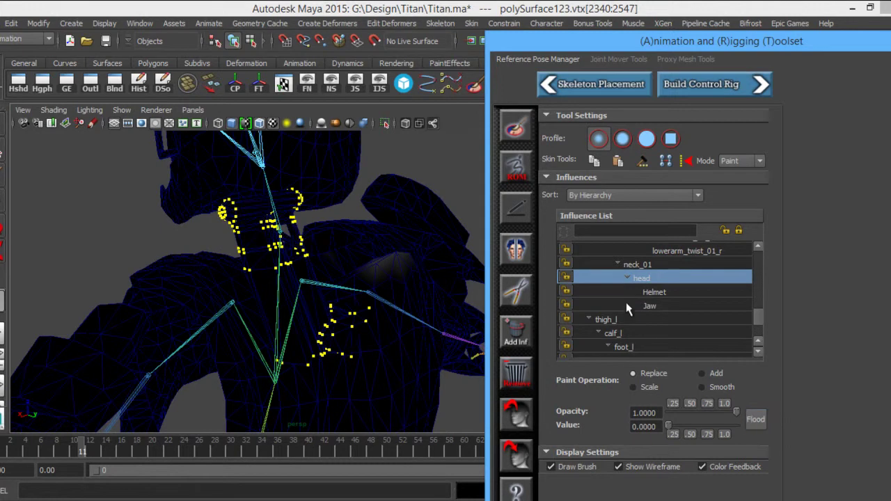
click(690, 293)
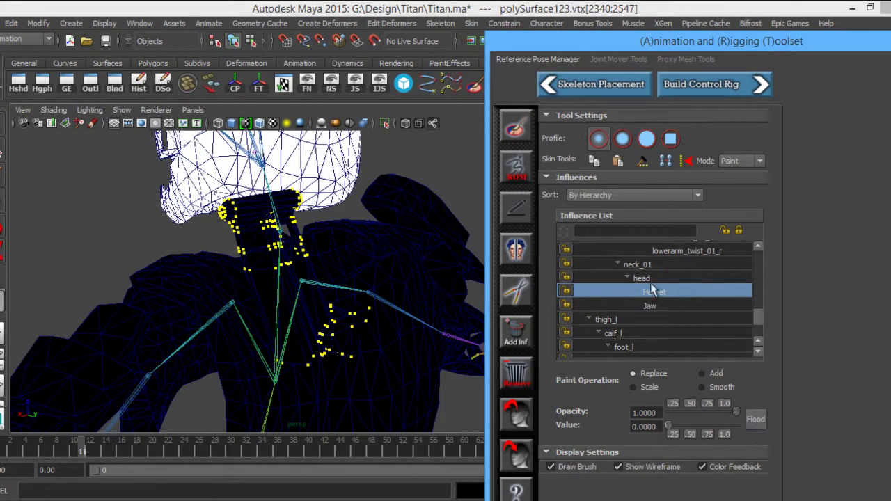
click(676, 308)
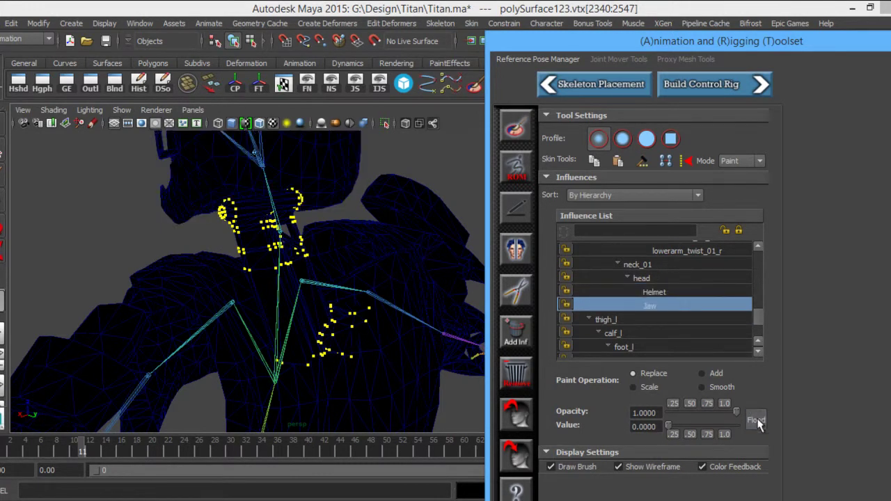
scroll(763, 302, up, 10)
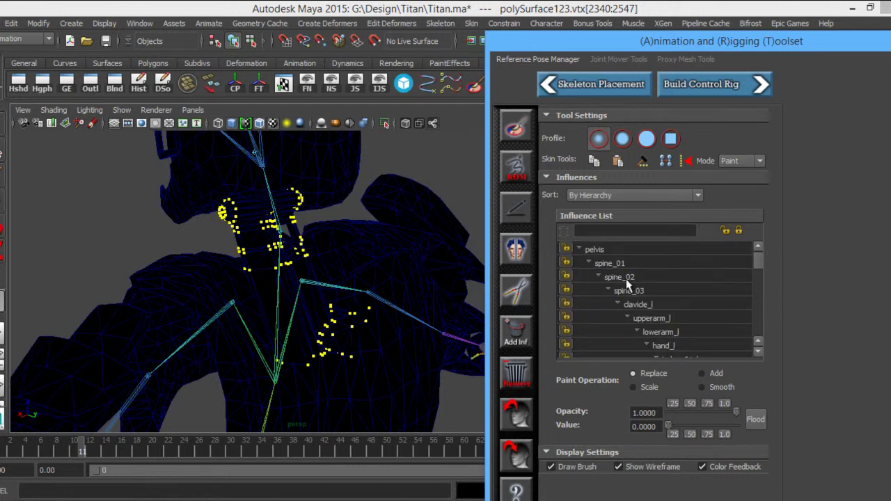
Leave weight painting, select vertices at the chest plate's shoulder edge and grow the selection over the whole chest plate
click(389, 285)
click(110, 282)
click(251, 346)
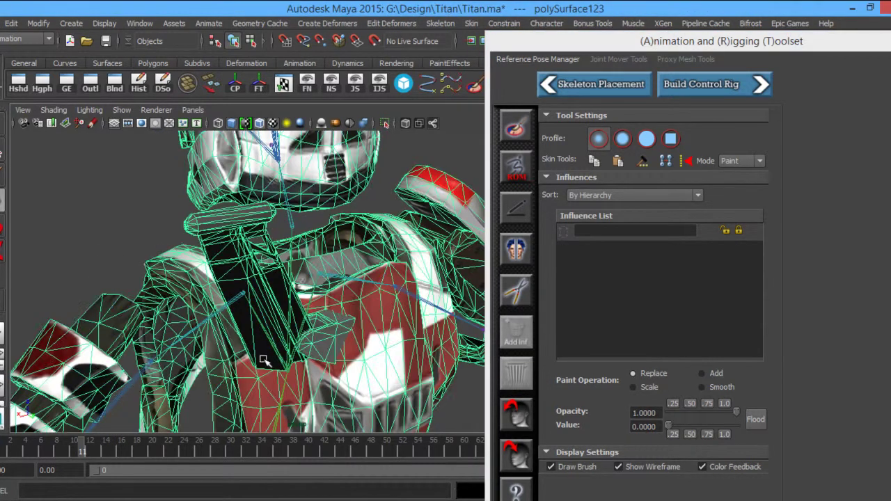
right_drag(166, 254, 113, 203)
drag(132, 230, 197, 287)
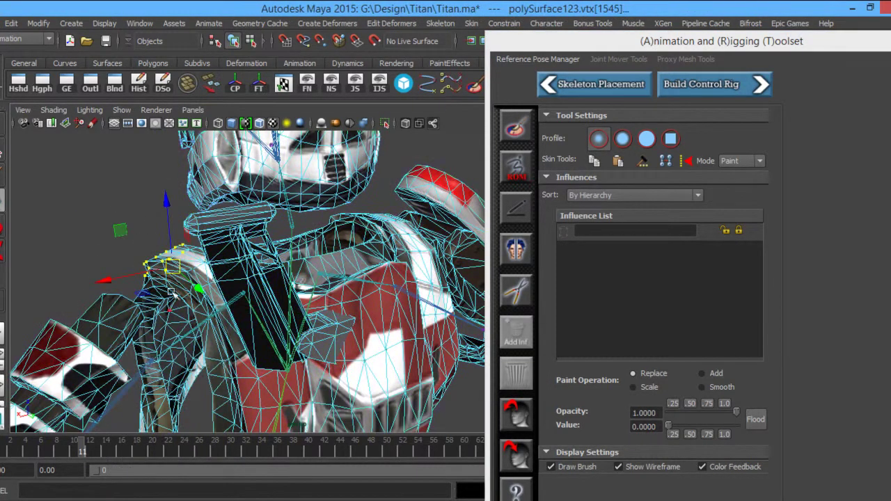
key(shift+period)
key(shift+period)
key(shift+period)
key(shift+period)
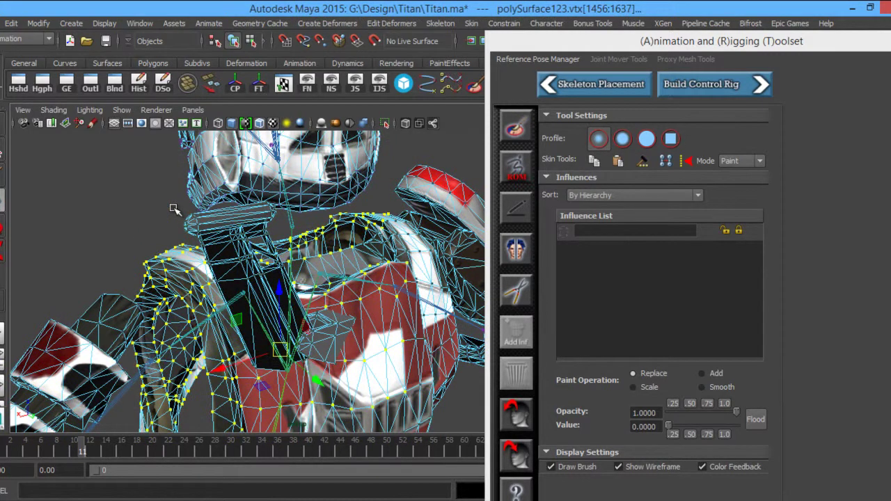
key(shift+period)
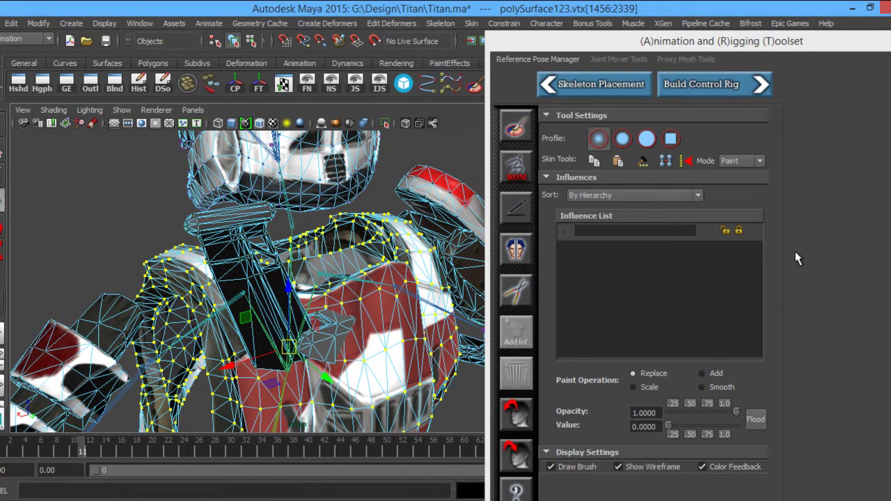
Start skin weight painting on the chest plate vertices and check their spine_01, spine_02, spine_03 and clavicle_l weights
alt+drag(404, 316, 285, 286)
scroll(287, 285, down, 5)
alt+drag(339, 307, 306, 311)
scroll(369, 292, up, 5)
mouse_move(370, 293)
alt+mouse_down()
mouse_move(341, 327)
mouse_move(278, 319)
mouse_move(317, 339)
alt+mouse_up()
click(516, 127)
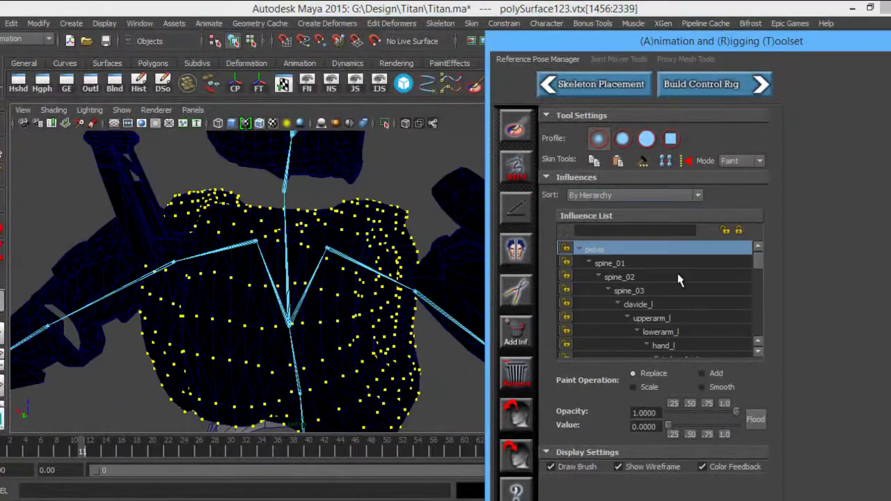
click(661, 267)
click(665, 278)
click(660, 289)
click(662, 305)
Flood the chest plate vertices with value 1.0 in Add mode for spine_03
click(652, 289)
click(703, 374)
click(737, 426)
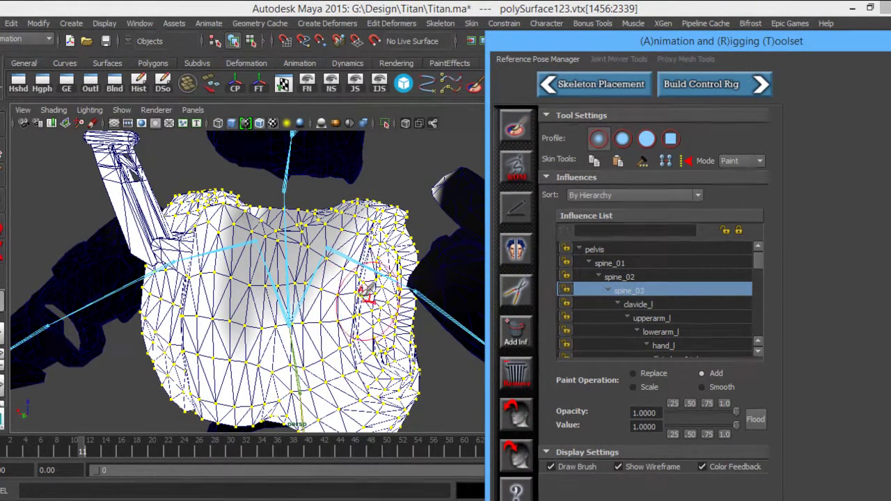
click(755, 420)
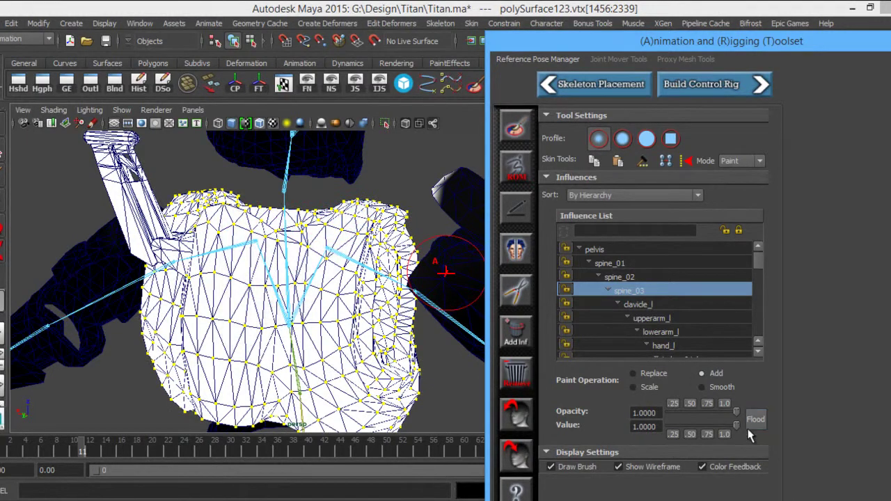
Check the chest plate vertices for leftover clavicle_l, upperarm_l, lowerarm_l, upperarm_r, lowerarm_r and hand_r weights
click(644, 306)
mouse_move(288, 309)
alt+mouse_down()
mouse_move(362, 271)
mouse_move(351, 332)
mouse_move(293, 331)
alt+mouse_up()
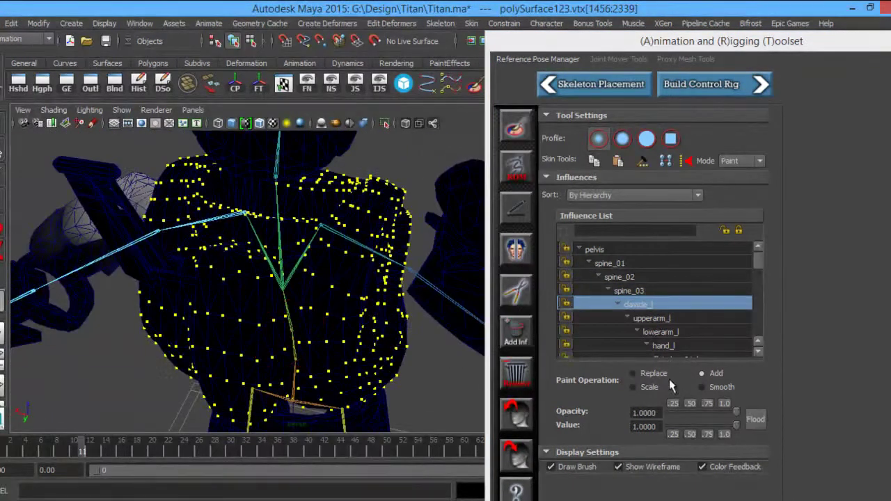
click(660, 320)
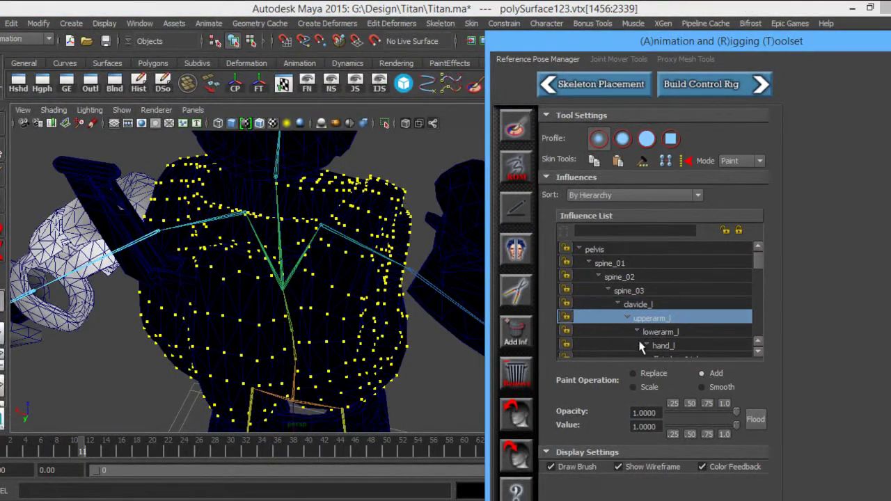
click(659, 333)
drag(761, 265, 761, 289)
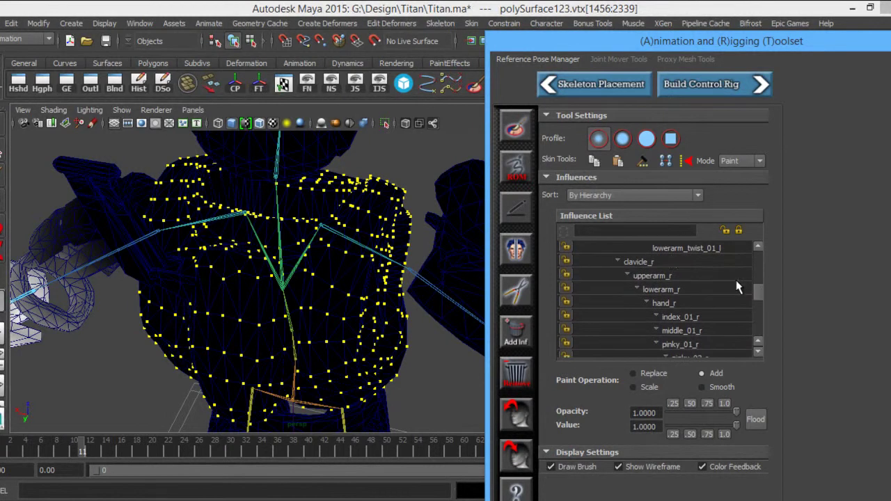
click(667, 275)
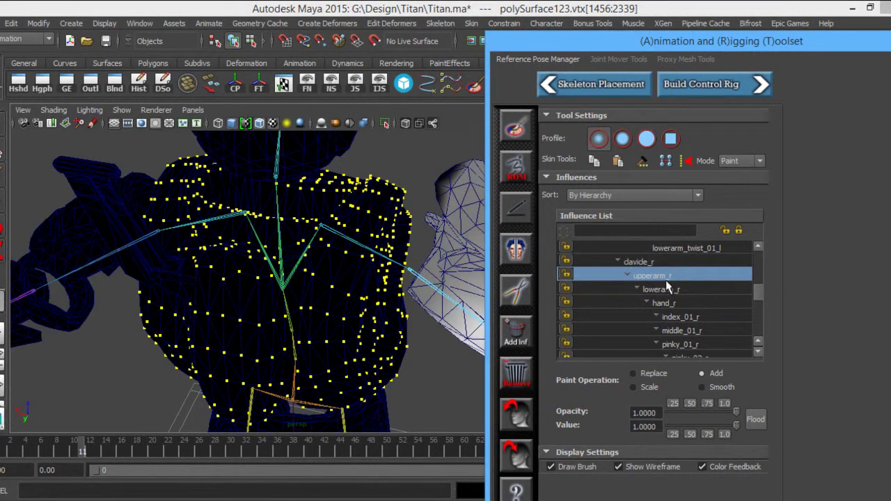
click(669, 287)
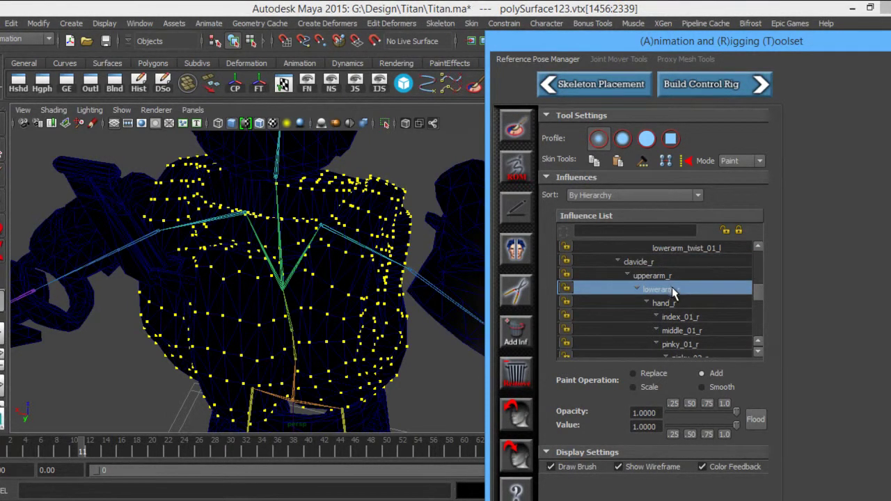
click(683, 305)
Flood the chest plate vertices with value 0 in Replace mode for neck_01 and head, and check Helmet and Jaw
drag(757, 296, 757, 315)
click(669, 282)
mouse_move(323, 340)
alt+mouse_down()
mouse_move(368, 318)
mouse_move(389, 328)
alt+mouse_up()
click(658, 375)
drag(701, 426, 627, 440)
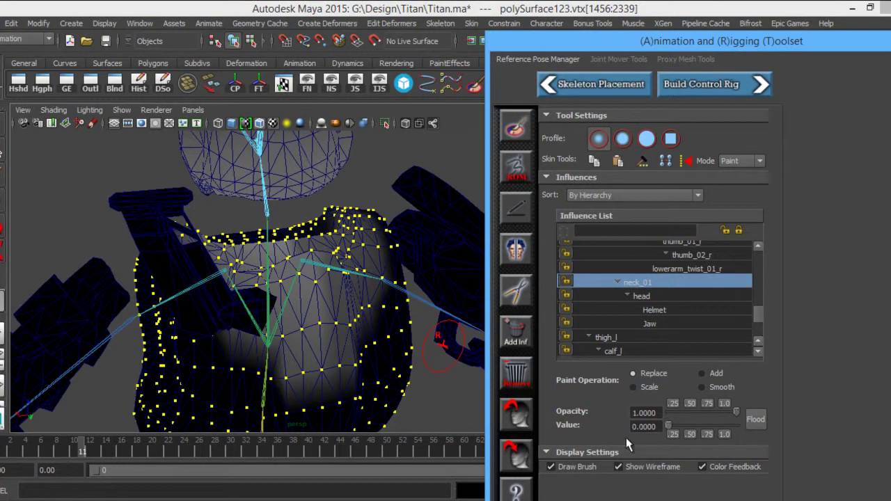
click(757, 425)
click(644, 295)
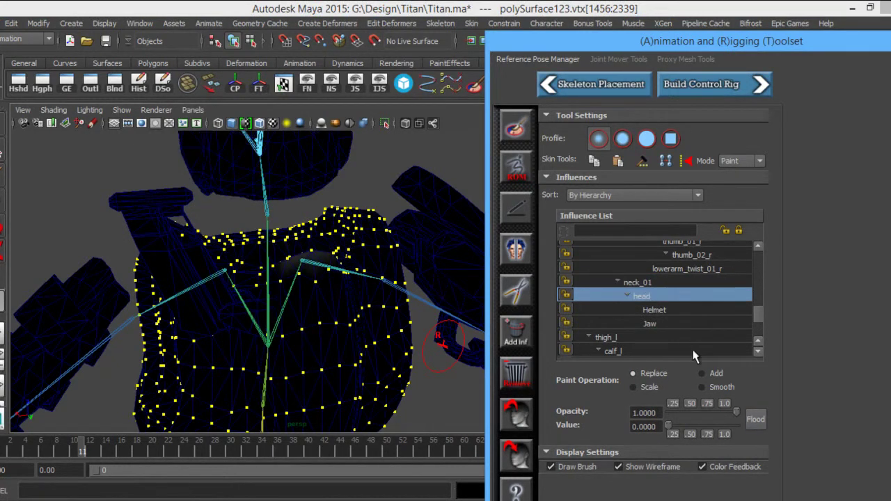
click(768, 421)
click(655, 310)
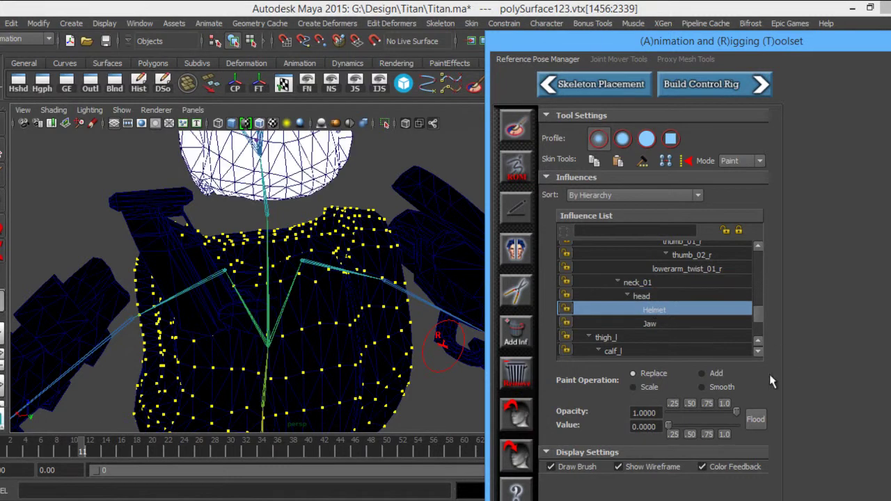
click(674, 324)
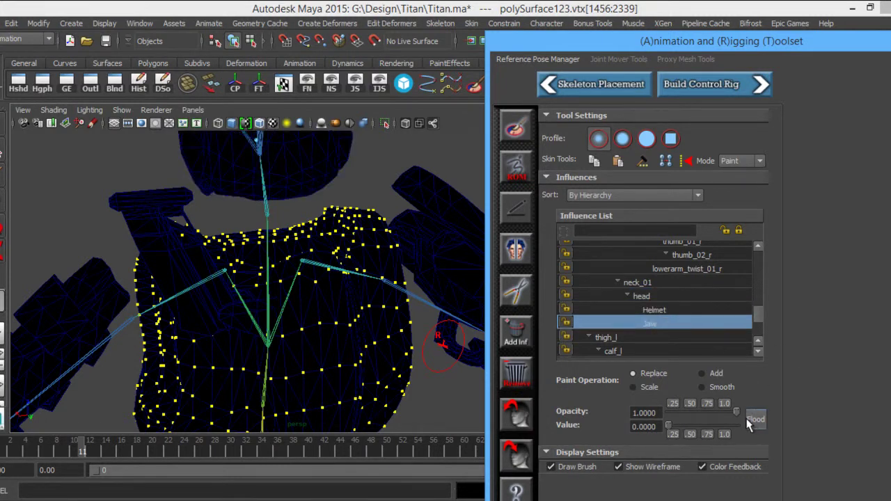
Leave weight painting and clear the chest plate selection to show the textured armor
alt+drag(341, 289, 390, 292)
alt+right_drag(390, 292, 239, 227)
alt+drag(239, 227, 399, 244)
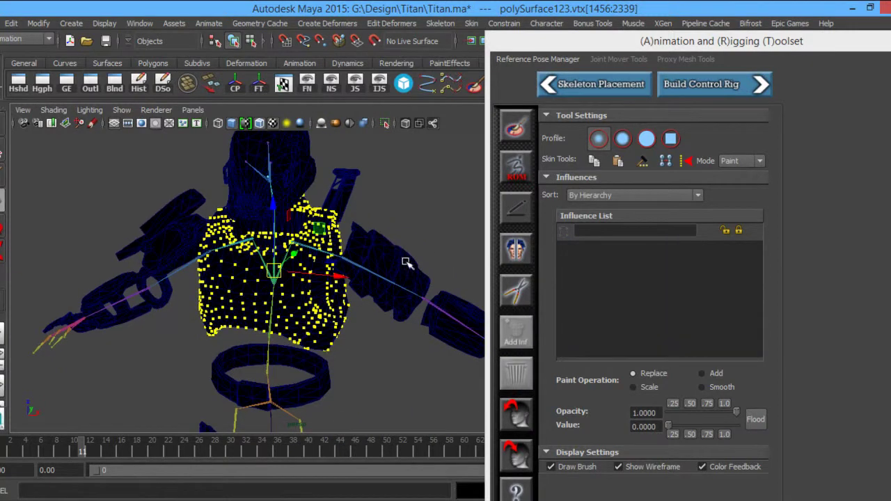
alt+drag(412, 273, 423, 265)
click(433, 256)
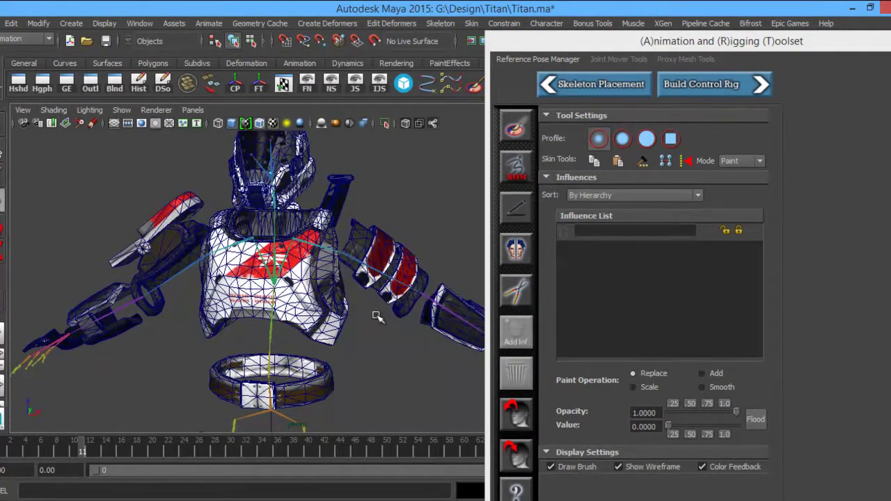
Select the armor mesh, switch to vertex selection and pick vertices on the upper part of the left upper-arm armor
alt+middle_drag(376, 316, 362, 324)
mouse_move(307, 302)
alt+middle_down()
mouse_move(313, 279)
mouse_move(322, 301)
alt+middle_up()
alt+right_drag(322, 302, 432, 401)
alt+middle_drag(358, 292, 314, 316)
click(368, 333)
alt+drag(325, 337, 342, 325)
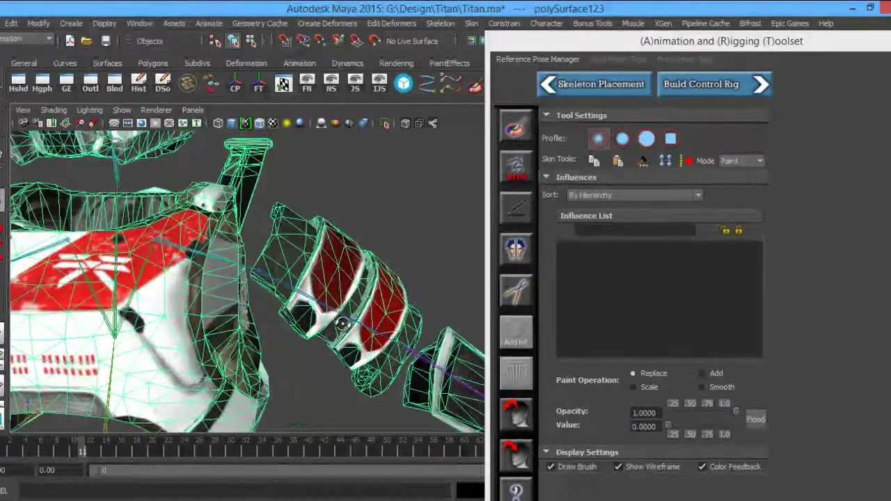
right_drag(323, 208, 304, 212)
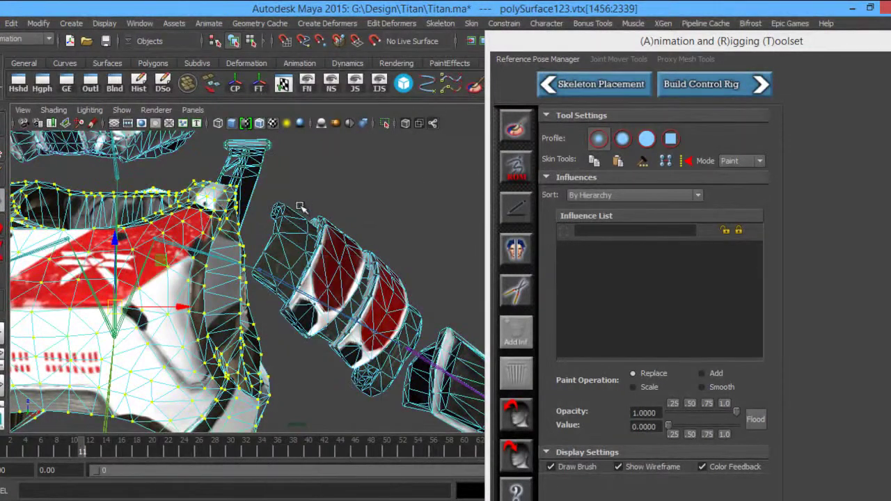
drag(397, 269, 398, 269)
Examine the selected left upper-arm armor vertices and the surrounding torso, arm and belt pieces from several angles
alt+drag(399, 270, 388, 295)
alt+right_drag(388, 295, 365, 293)
alt+middle_drag(366, 293, 380, 270)
alt+right_drag(380, 271, 358, 286)
alt+middle_drag(359, 287, 380, 273)
alt+drag(380, 273, 310, 308)
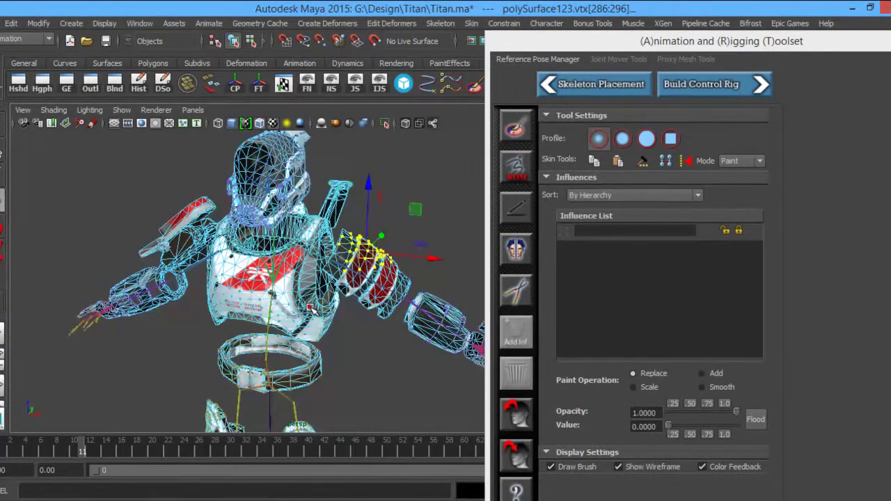
alt+middle_drag(168, 374, 177, 309)
mouse_move(313, 372)
alt+mouse_down()
mouse_move(292, 344)
mouse_move(321, 342)
mouse_move(313, 364)
alt+mouse_up()
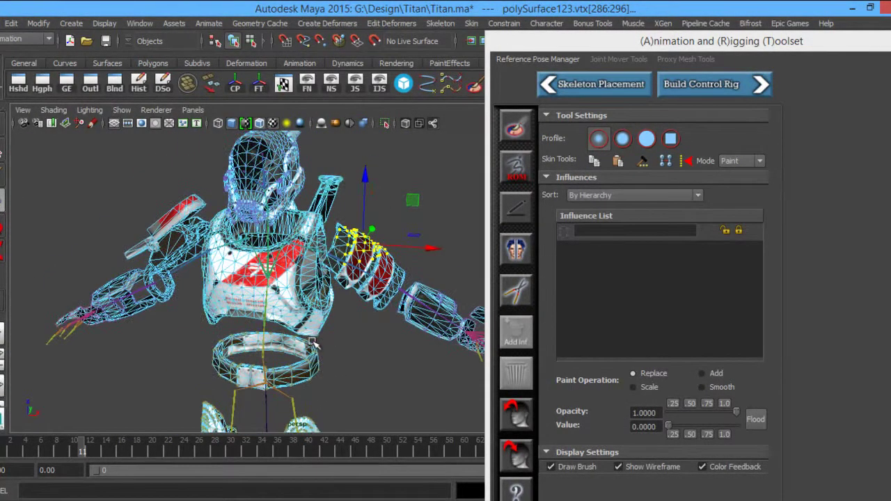
alt+drag(348, 346, 350, 377)
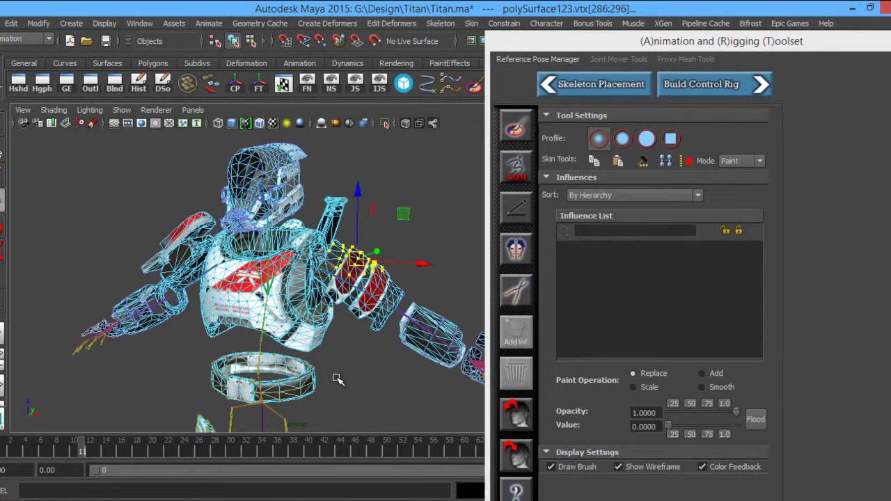